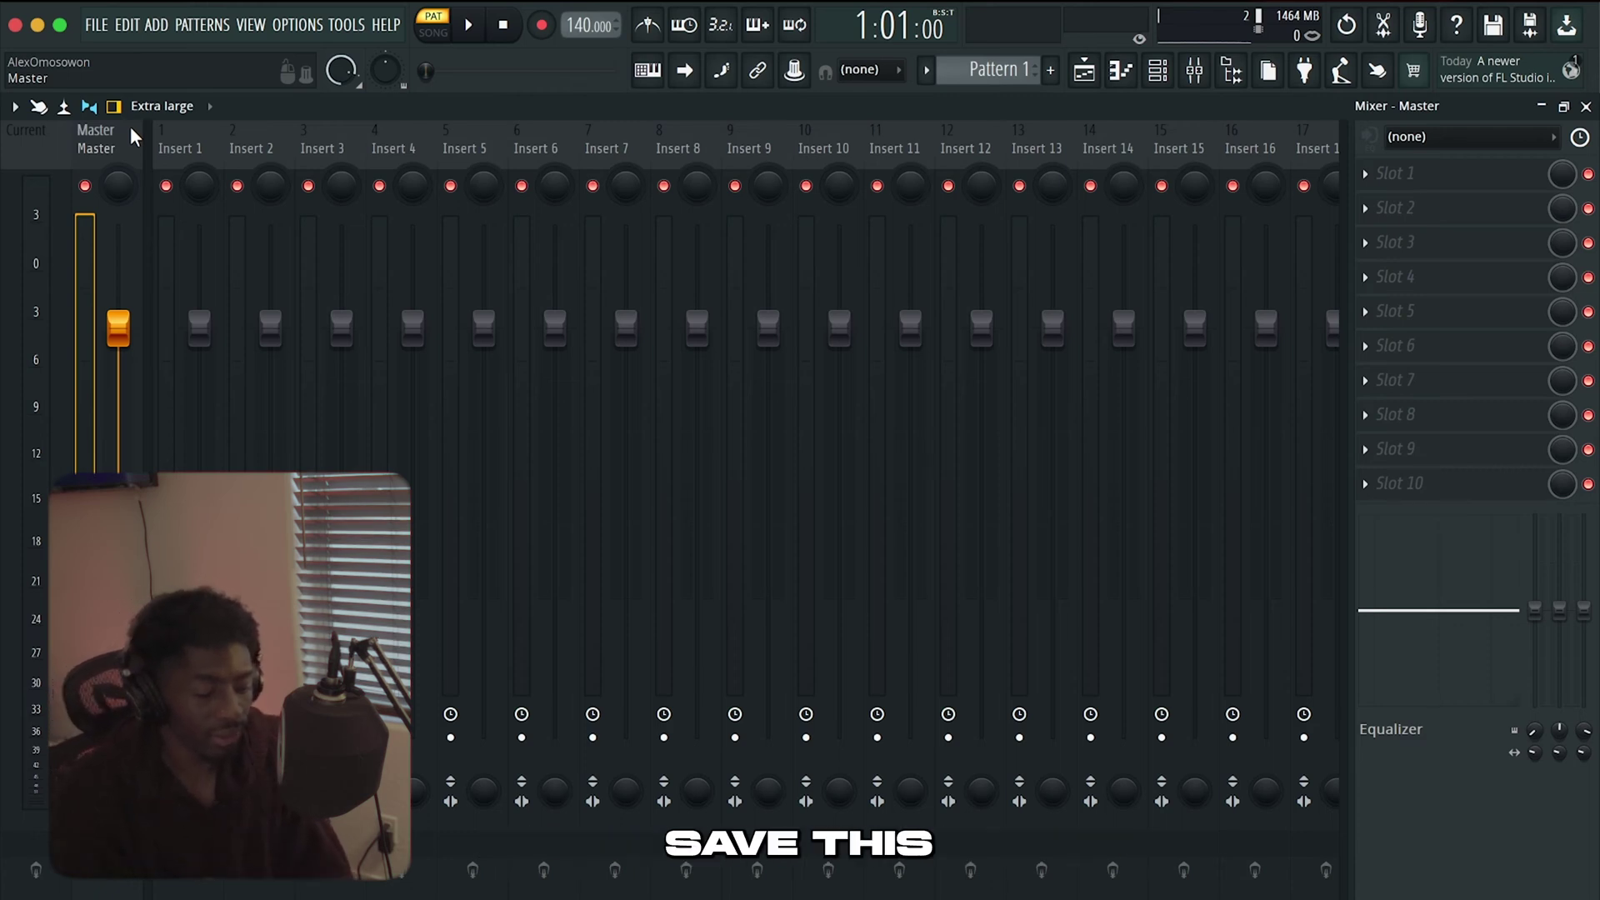
In Audio settings, set the buffer length to 176 samples and the device to Scarlett Solo USB
{"action": "left_click", "coordinate": [430, 125]}
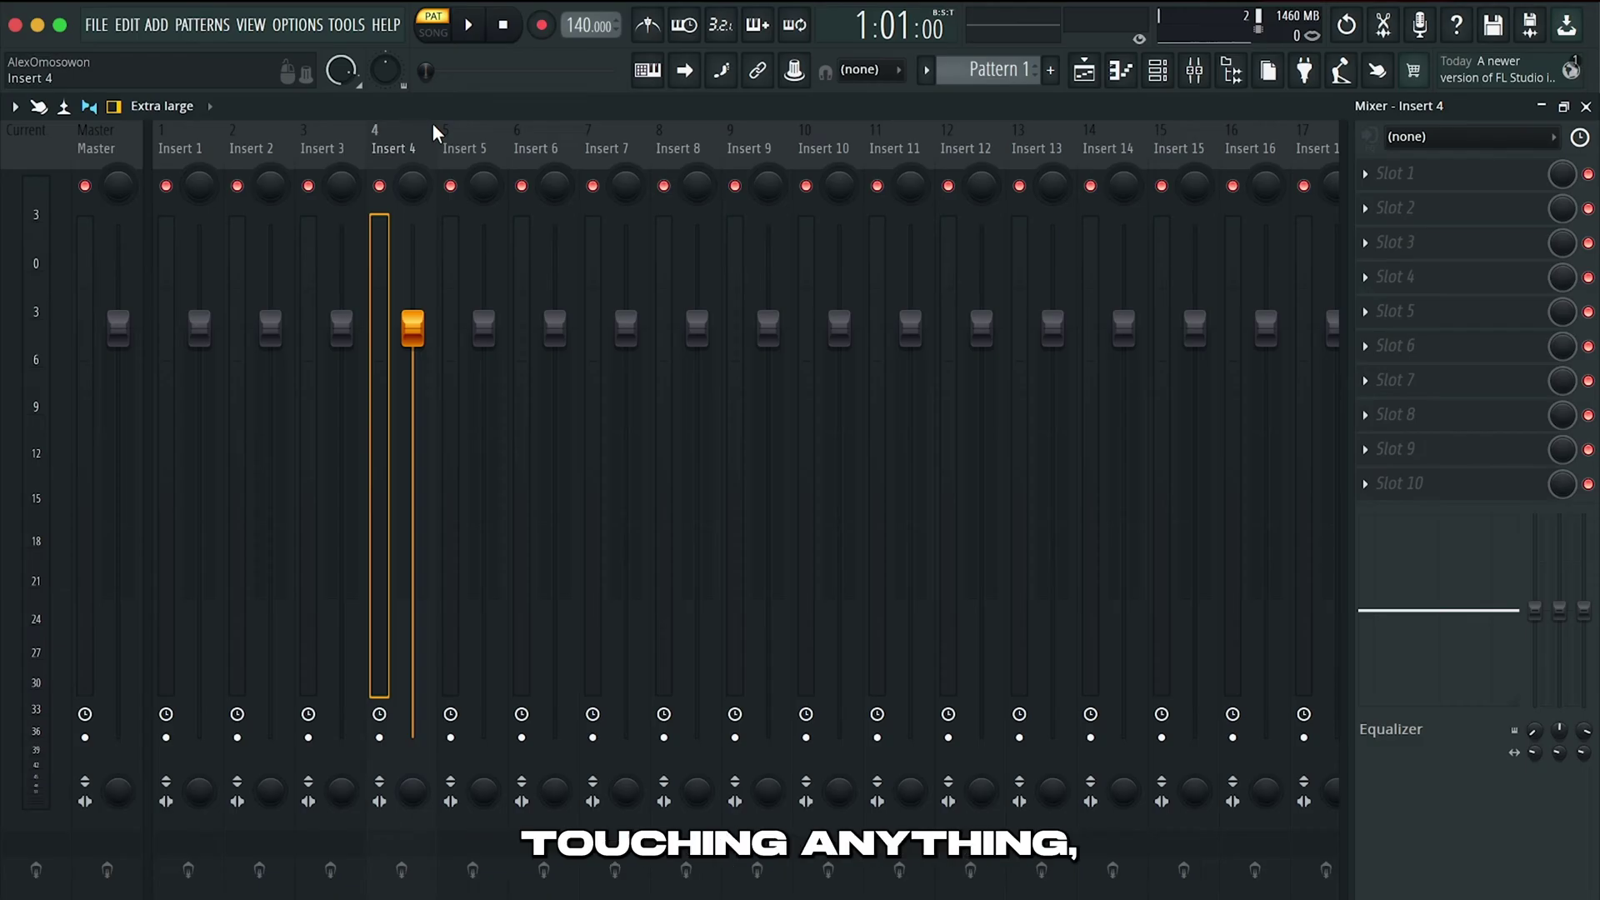
{"action": "left_click", "coordinate": [297, 25]}
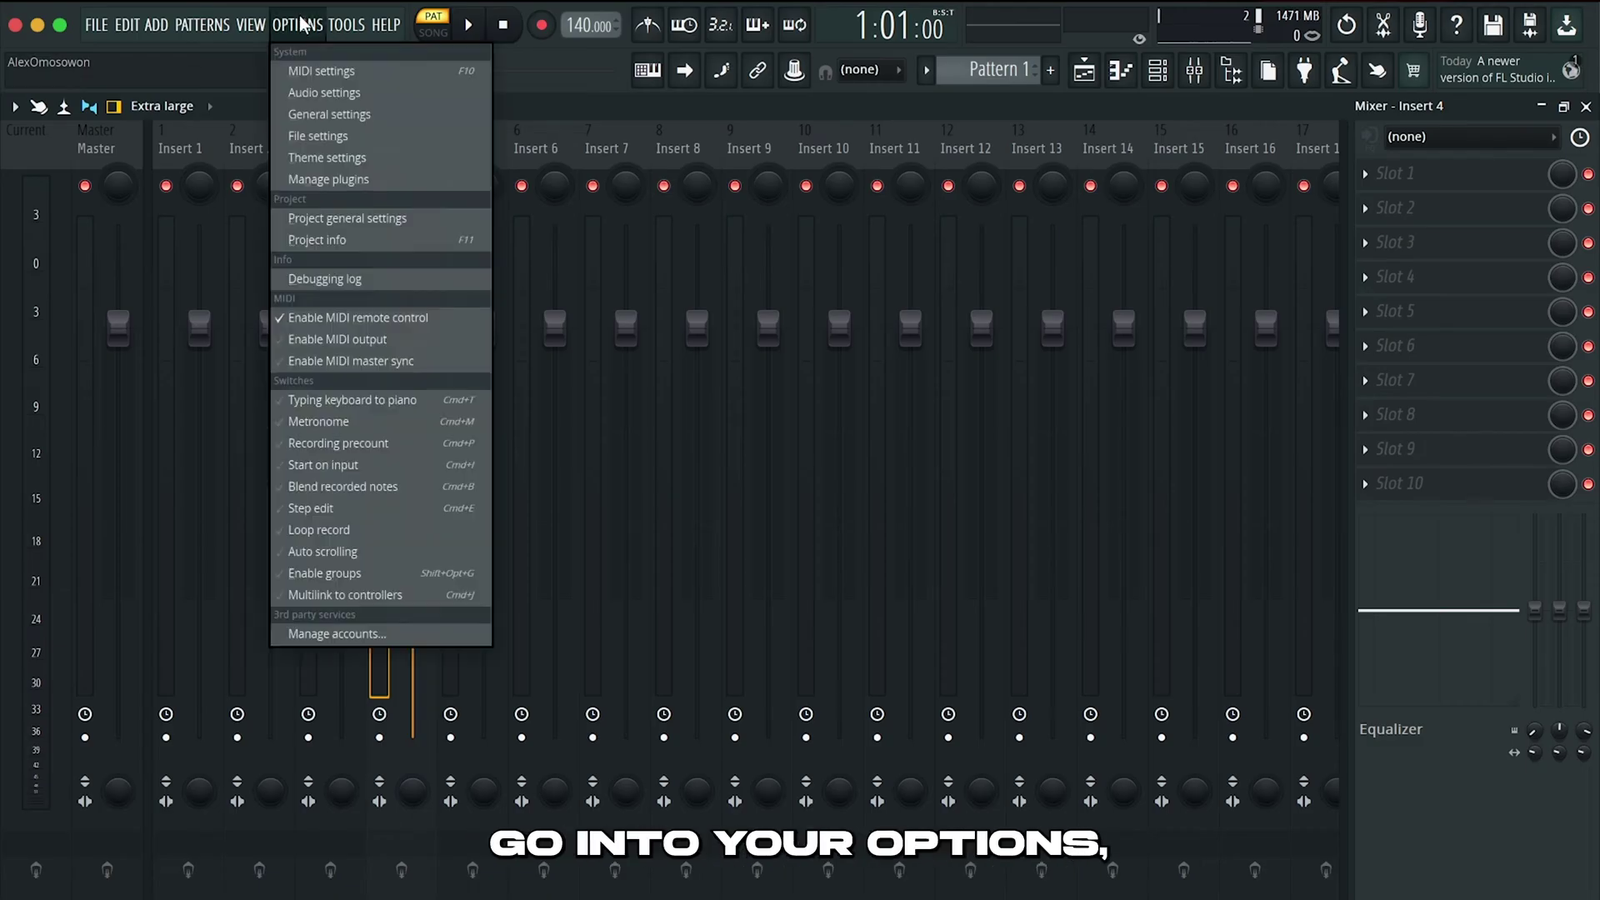
{"action": "left_click", "coordinate": [333, 93]}
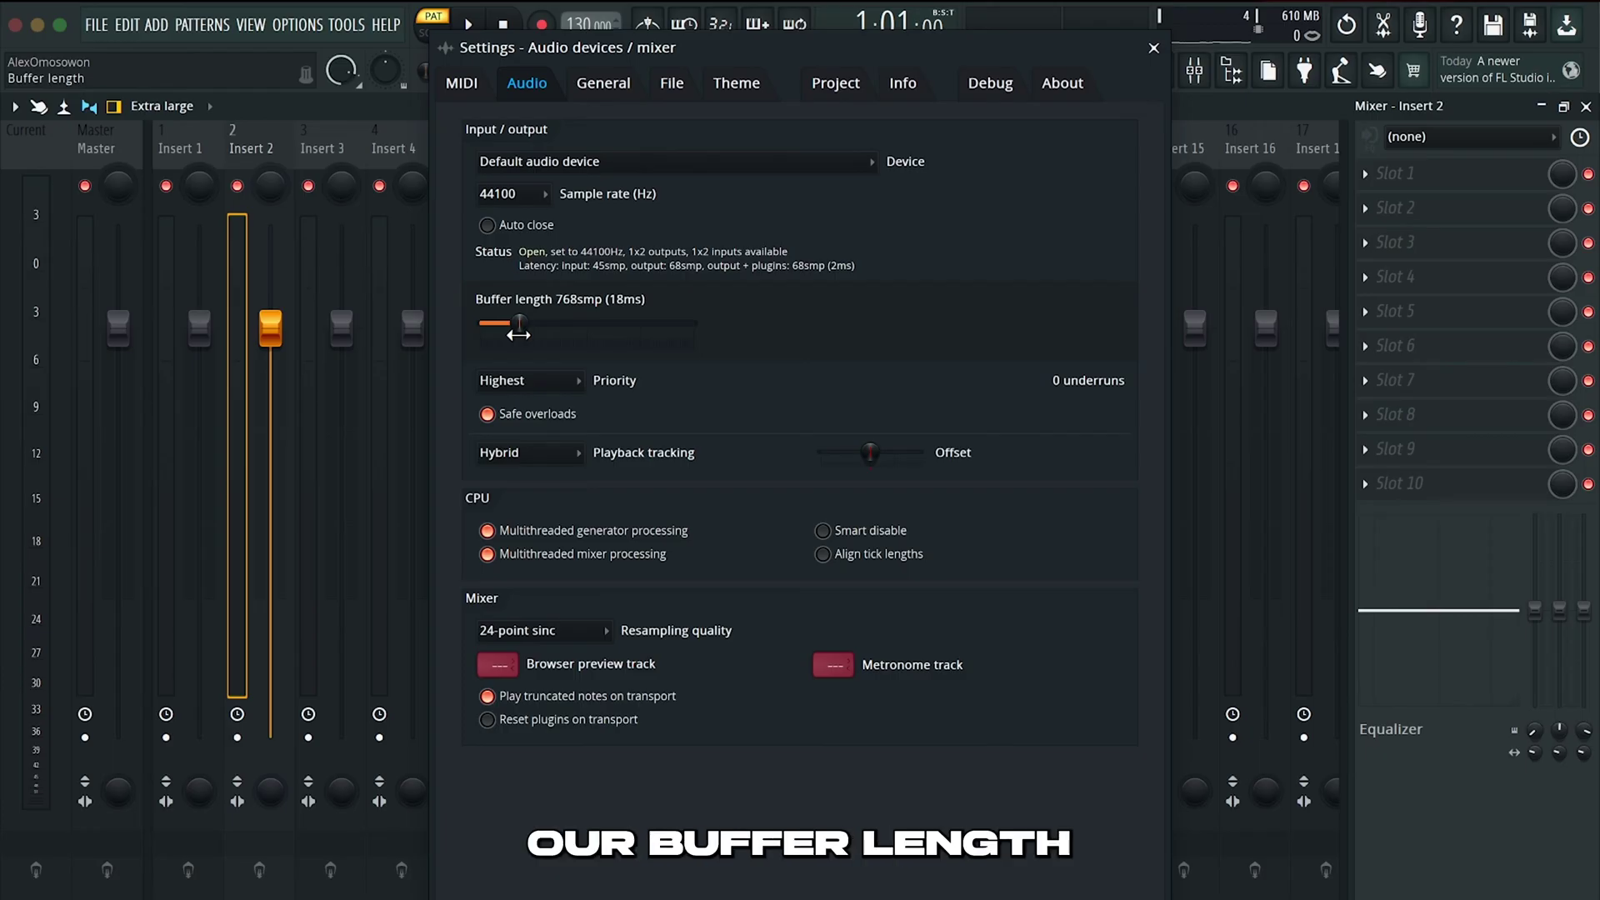
{"action": "left_click_drag", "start_coordinate": [518, 332], "coordinate": [489, 323]}
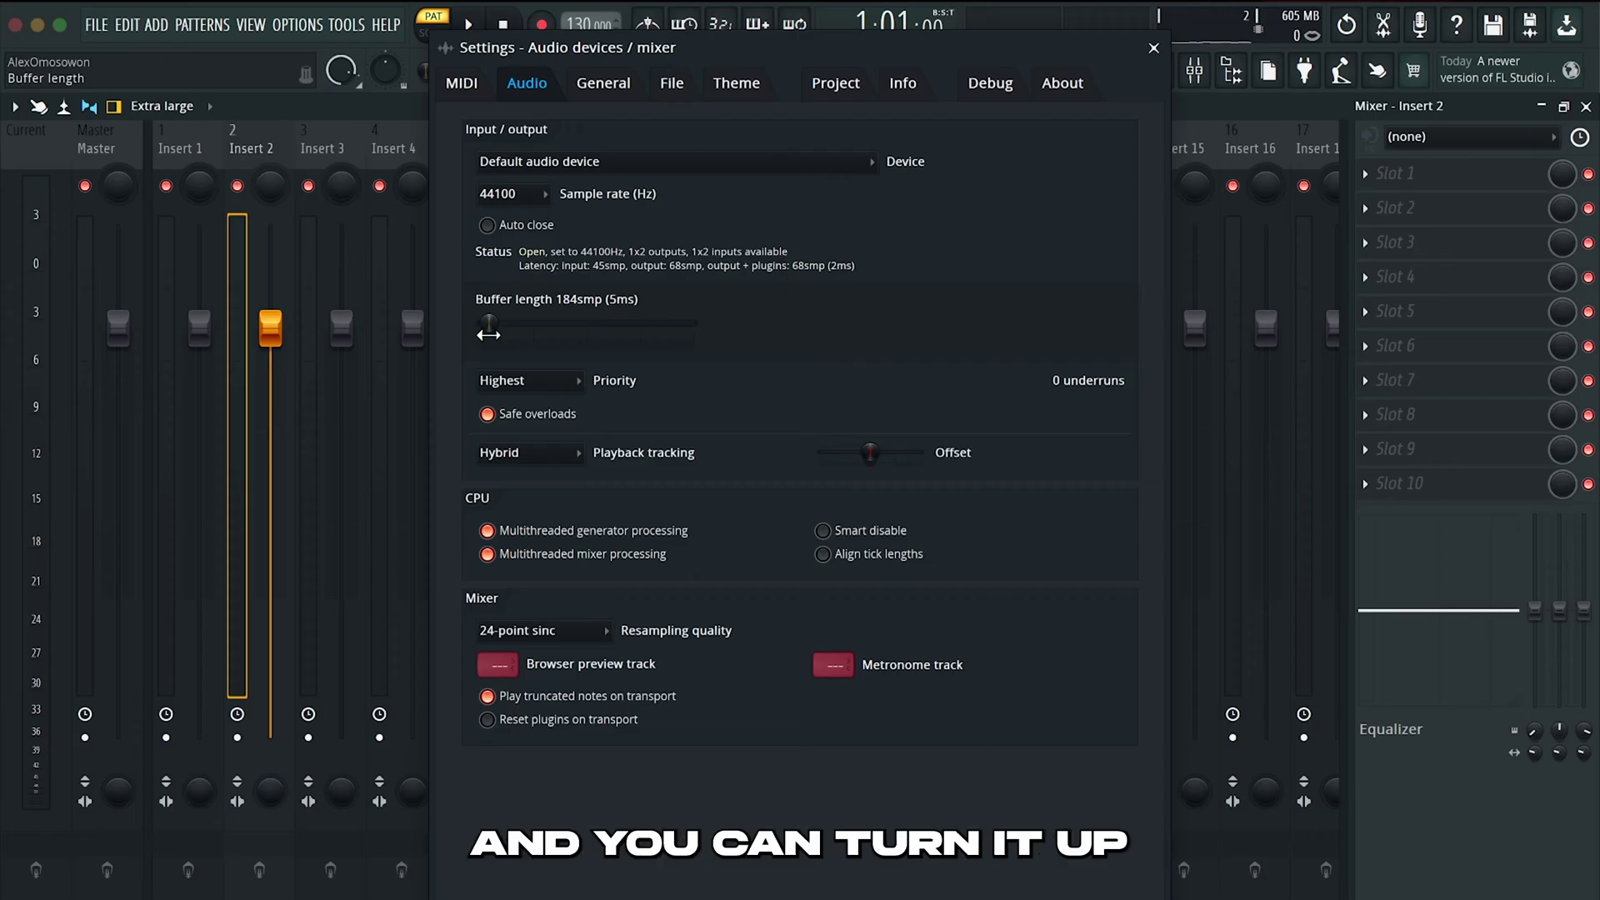
{"action": "mouse_move", "coordinate": [488, 334]}
{"action": "left_mouse_down"}
{"action": "mouse_move", "coordinate": [560, 323]}
{"action": "mouse_move", "coordinate": [491, 323]}
{"action": "left_mouse_up"}
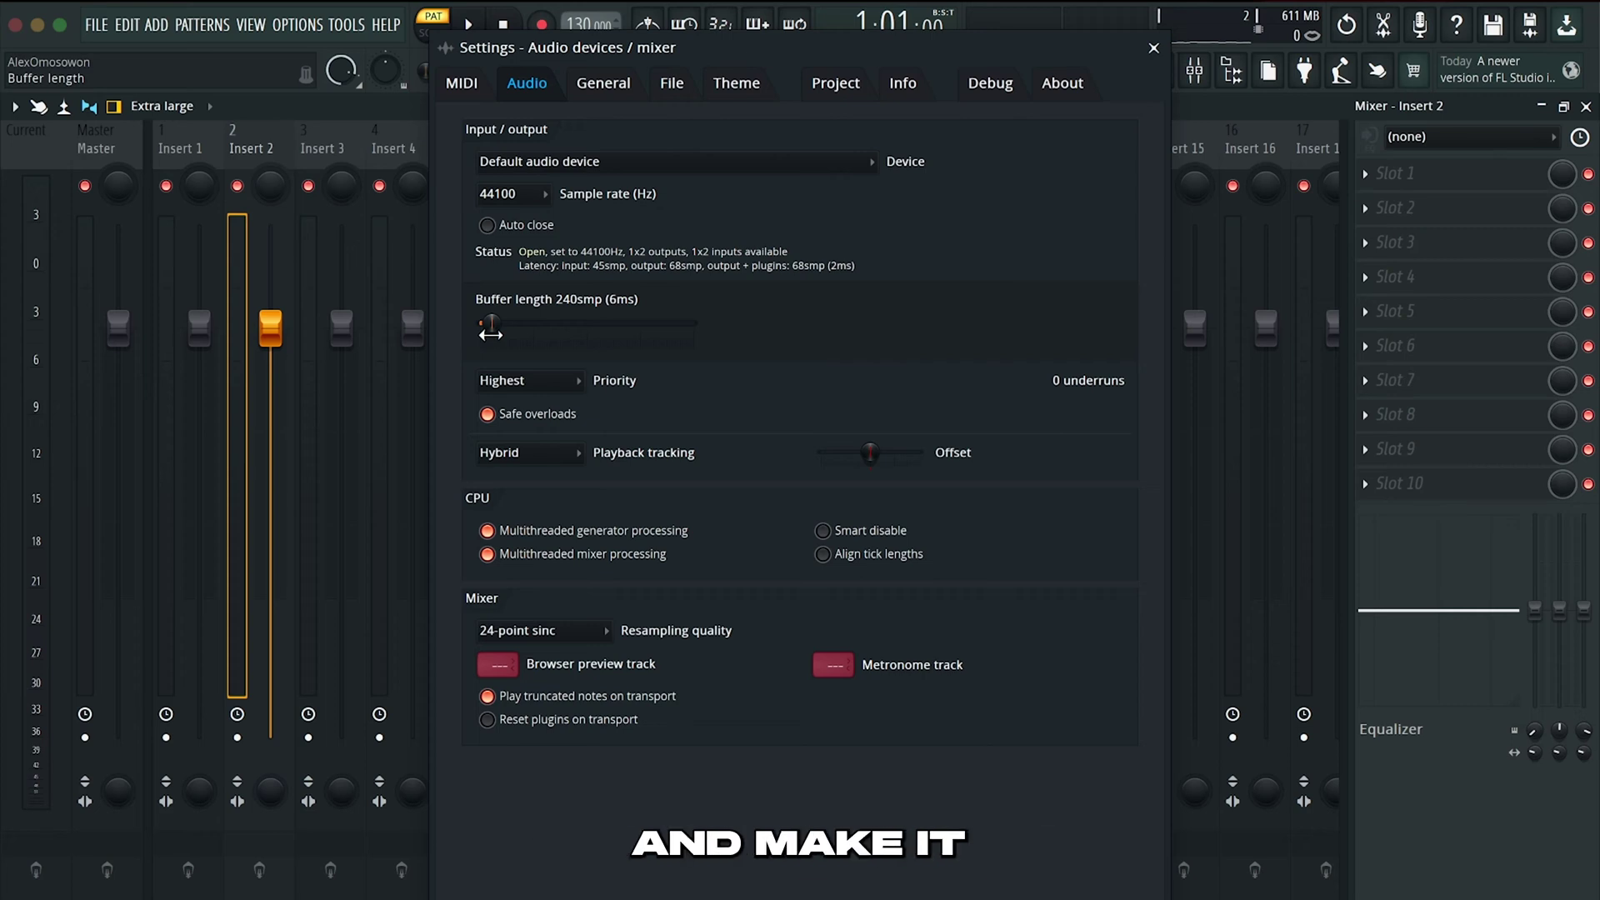
{"action": "left_click_drag", "start_coordinate": [490, 332], "coordinate": [485, 332]}
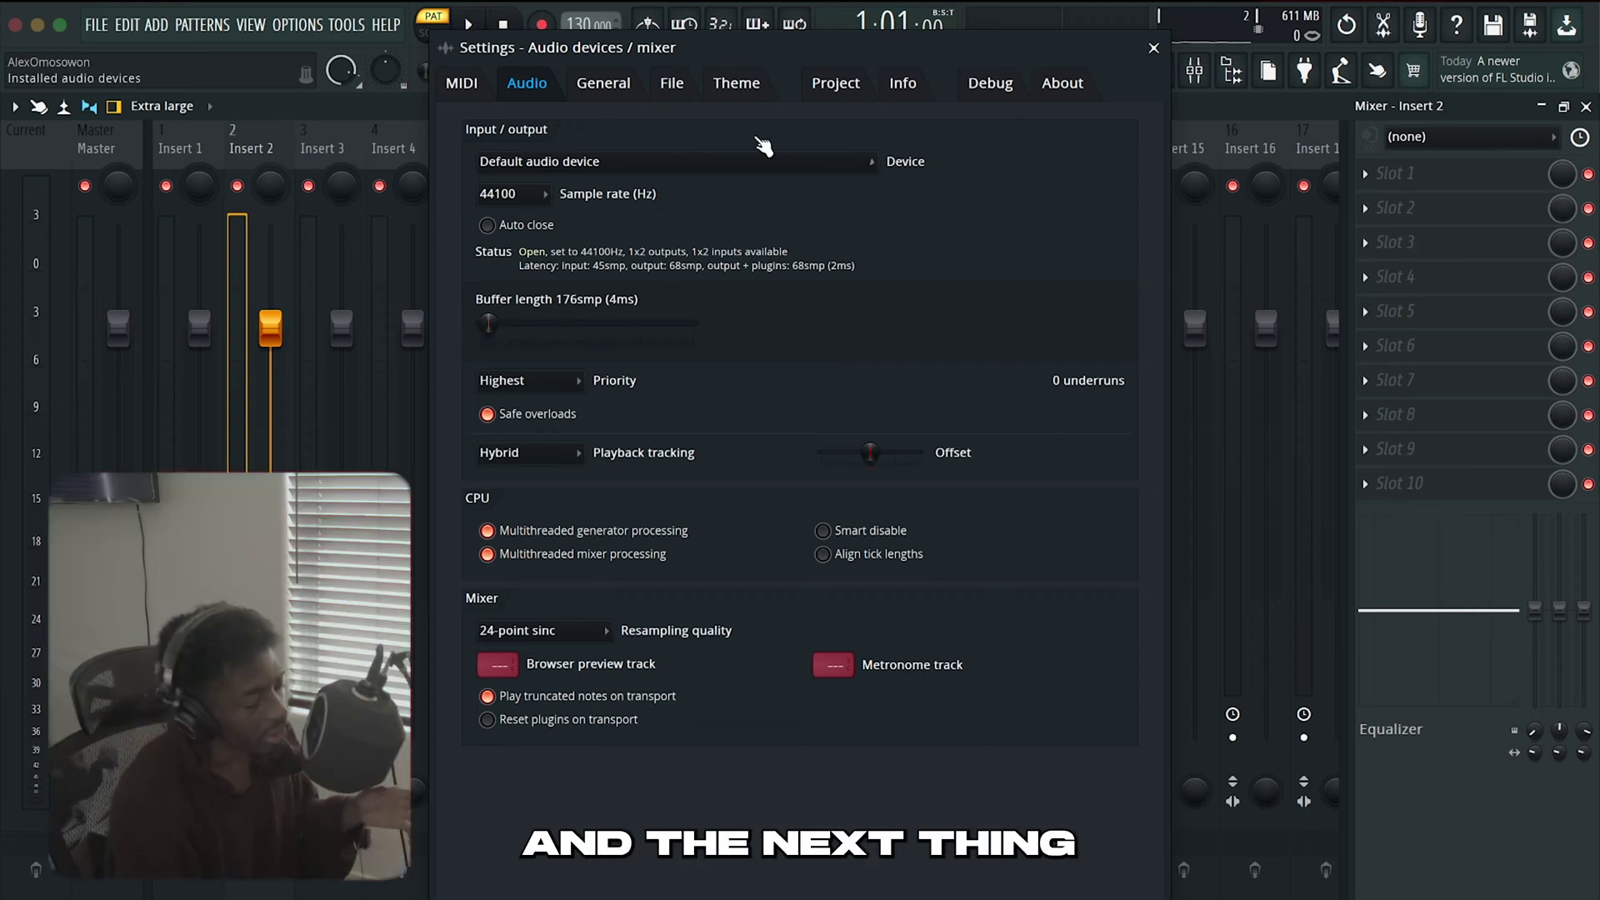
{"action": "left_click", "coordinate": [751, 163]}
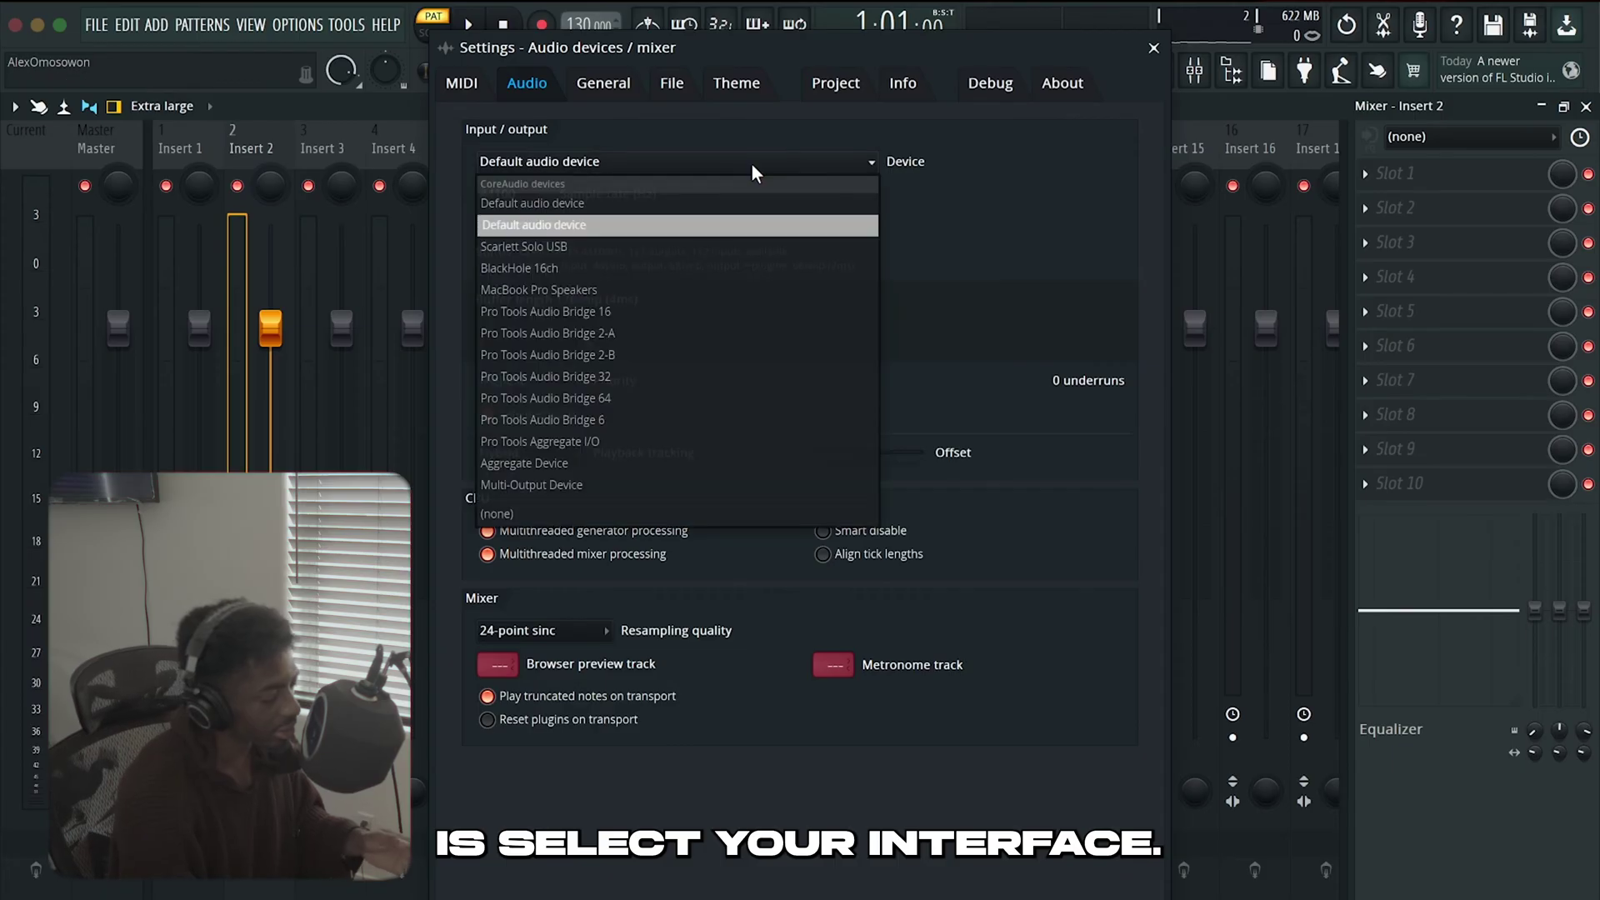
{"action": "left_click", "coordinate": [728, 247]}
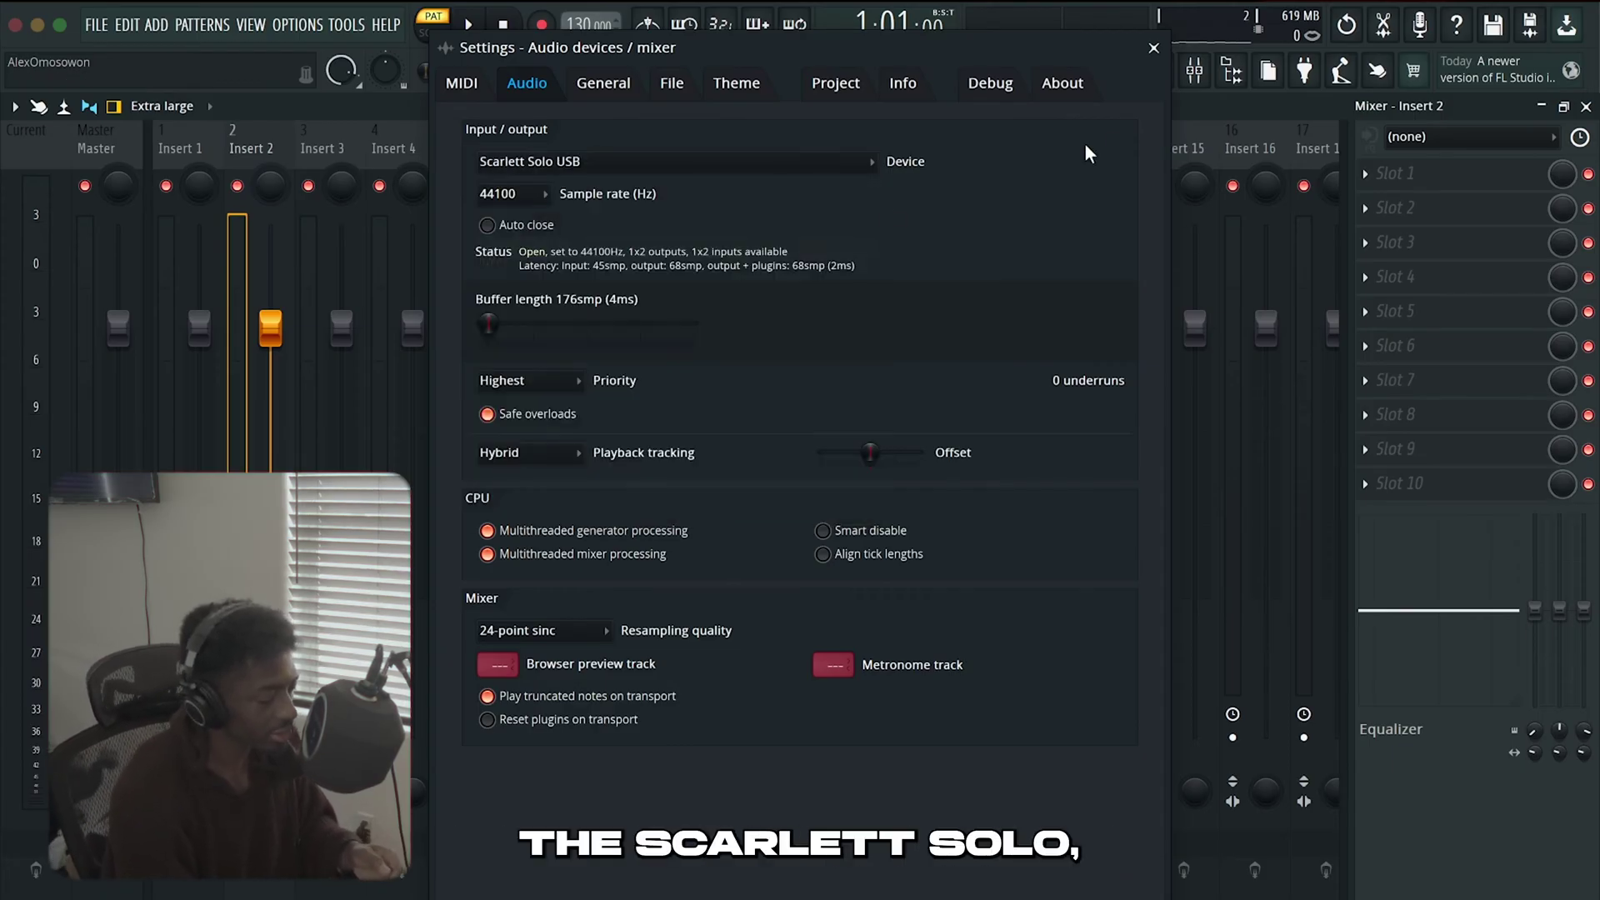
{"action": "left_click", "coordinate": [1153, 47]}
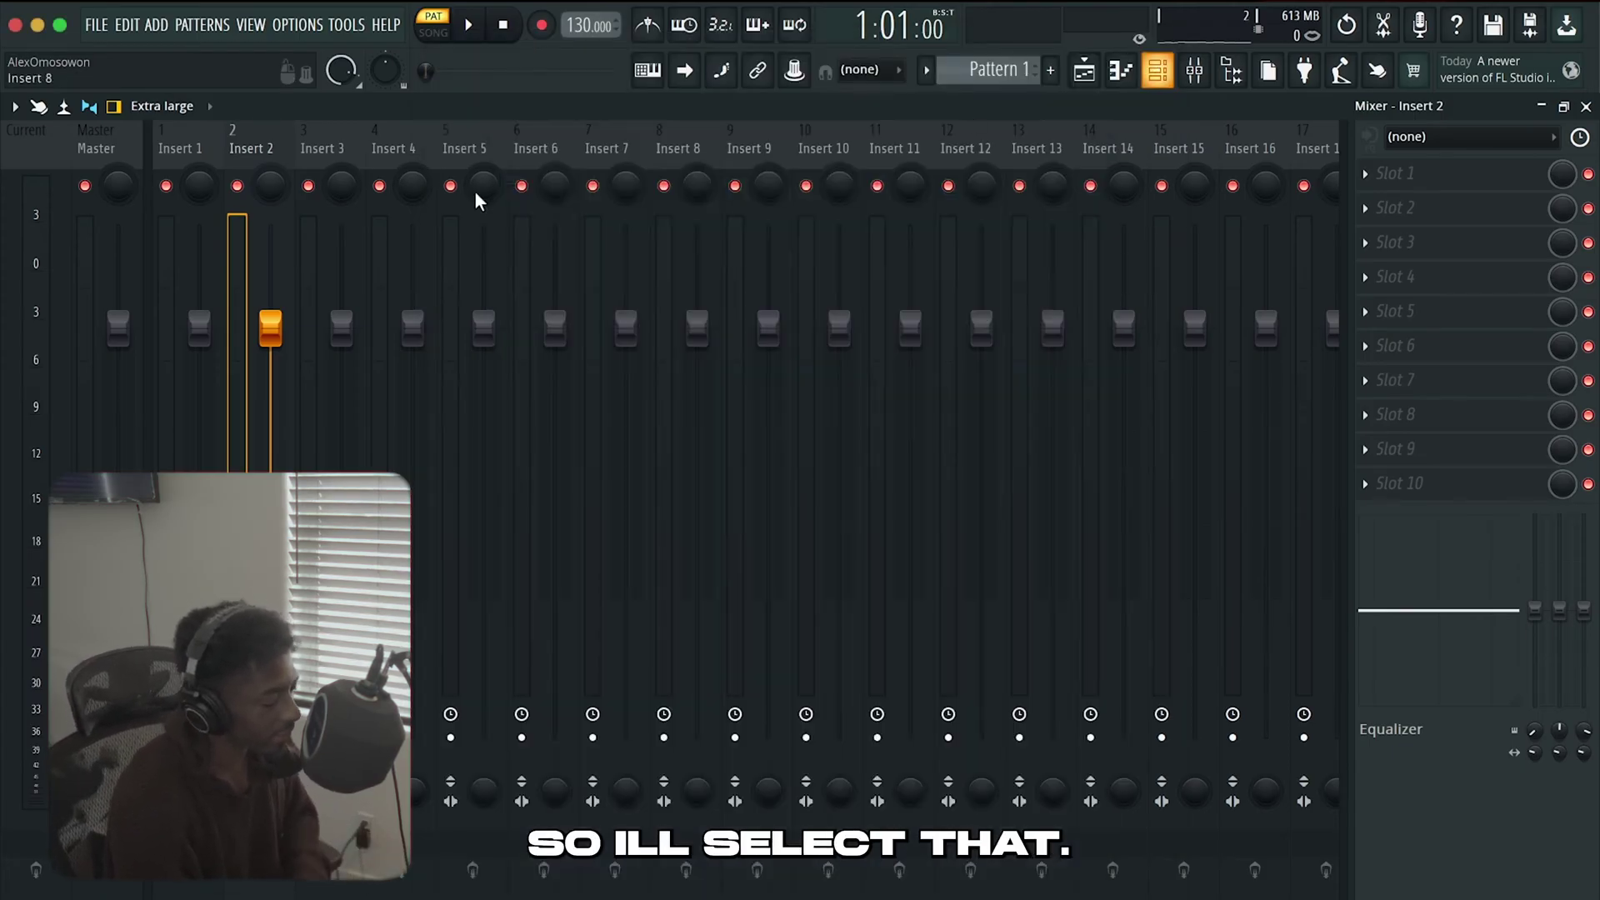
Rename mixer Insert 1 to 'Beat'
{"action": "left_click", "coordinate": [195, 140]}
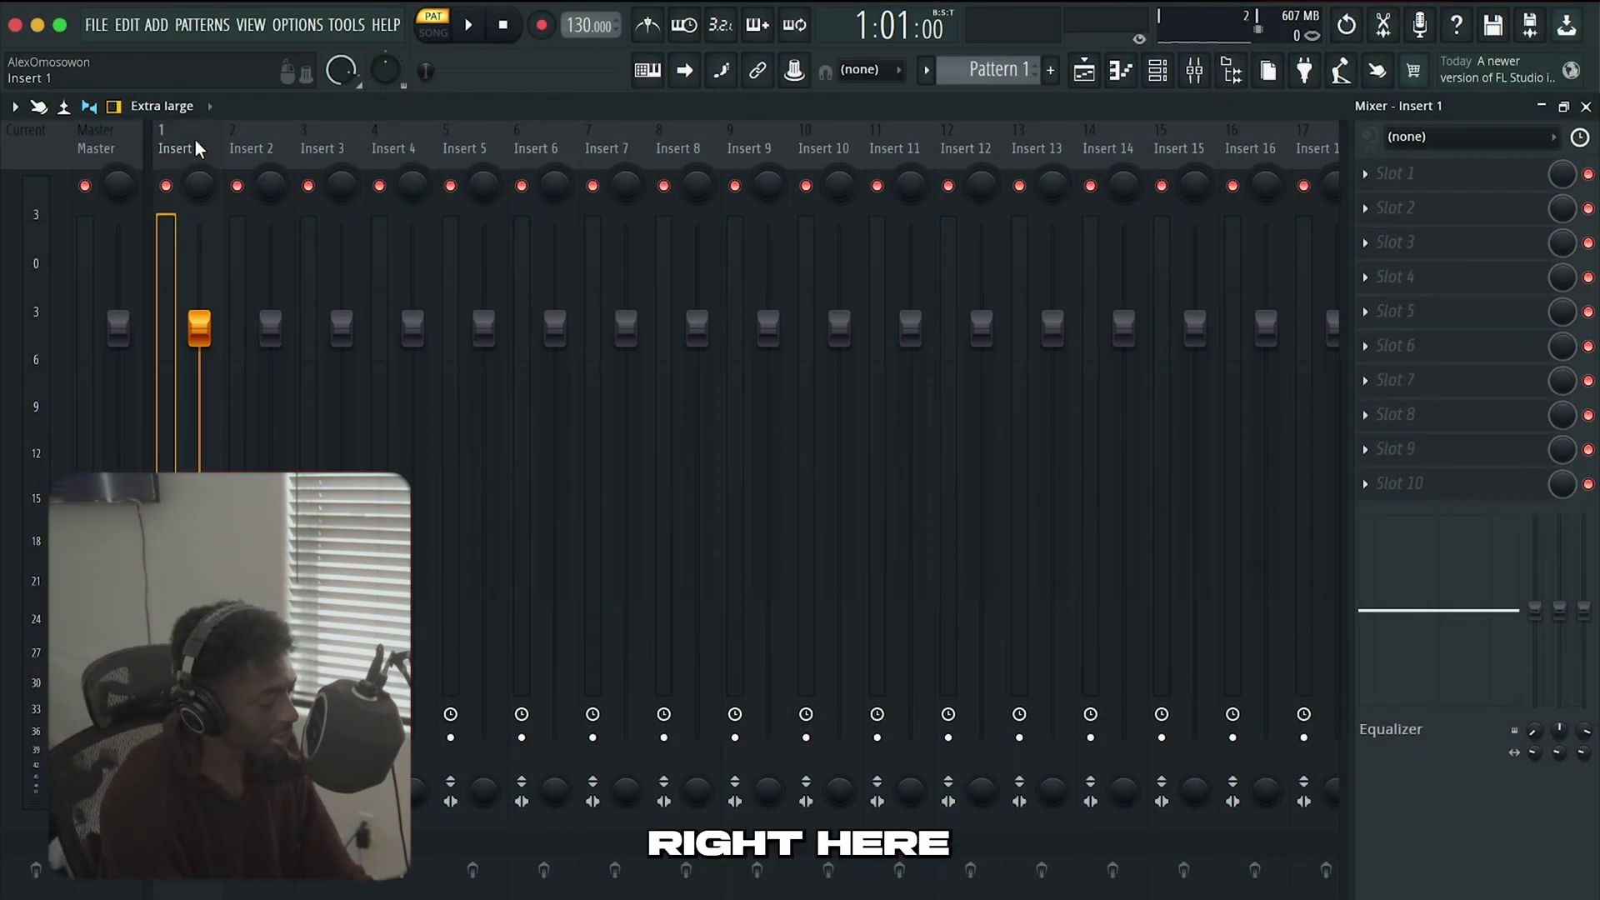
{"action": "right_click", "coordinate": [198, 142]}
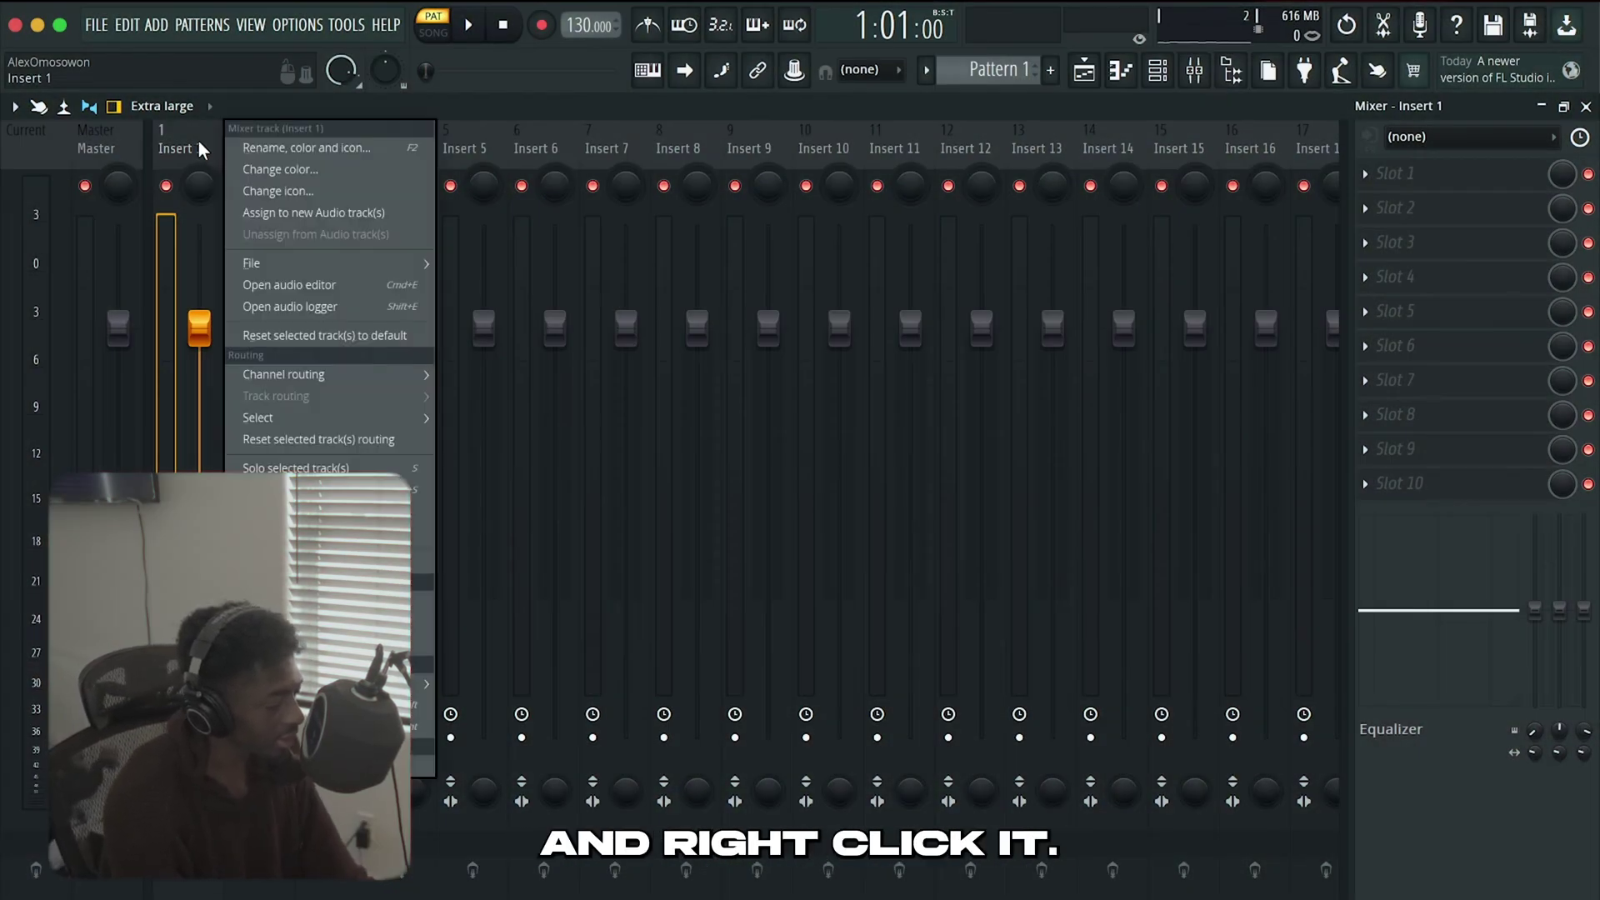
{"action": "left_click", "coordinate": [283, 147]}
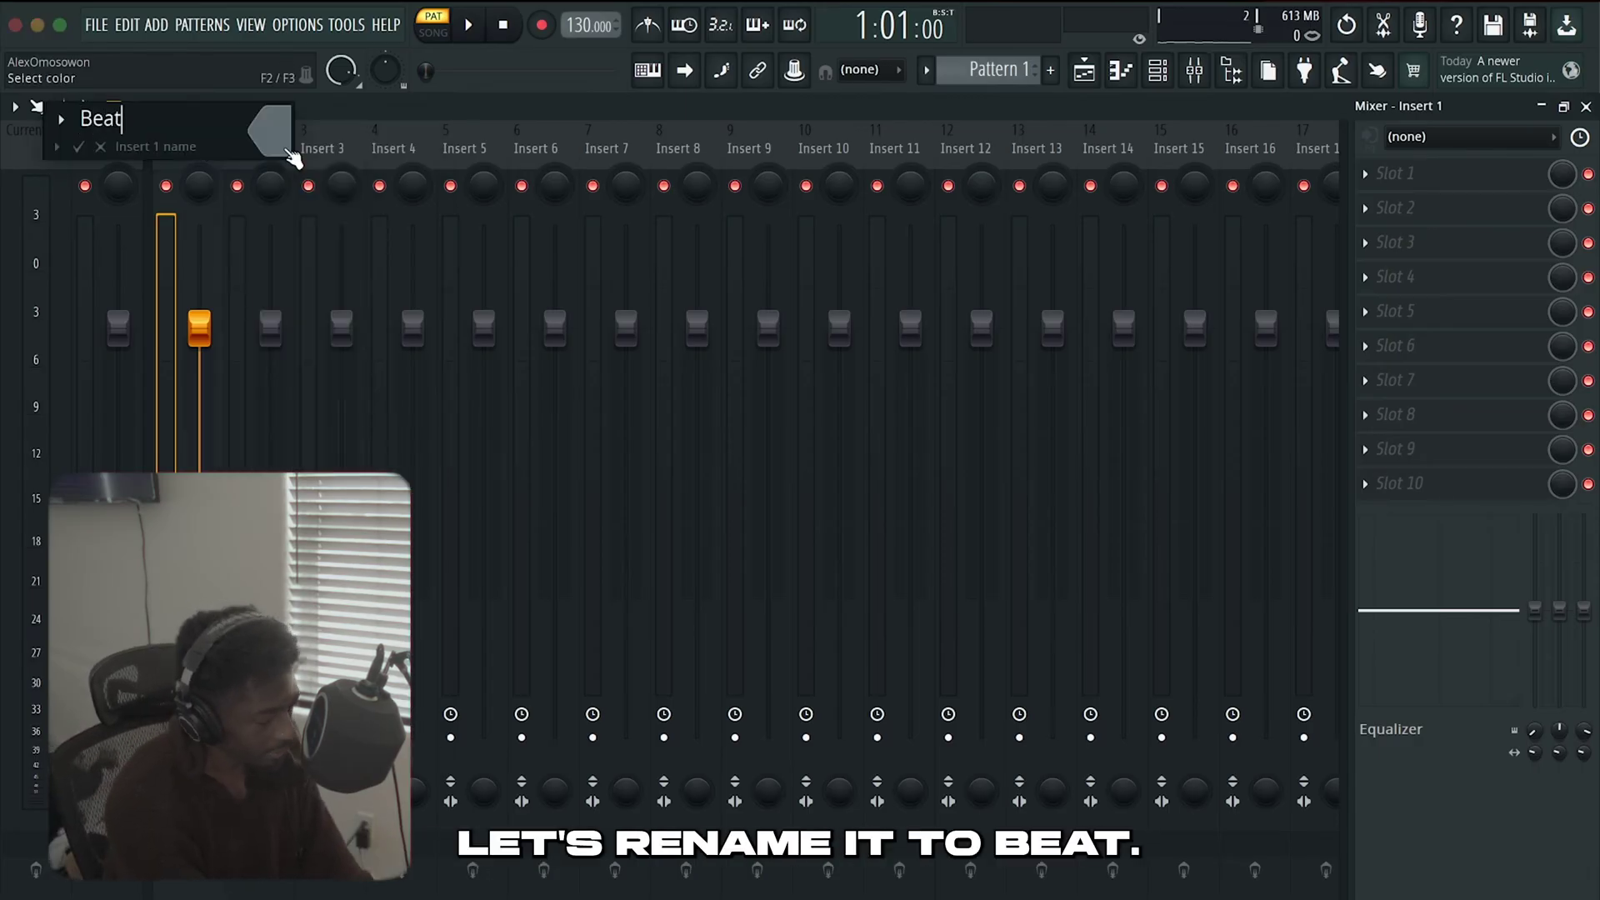
{"action": "left_click", "coordinate": [78, 147]}
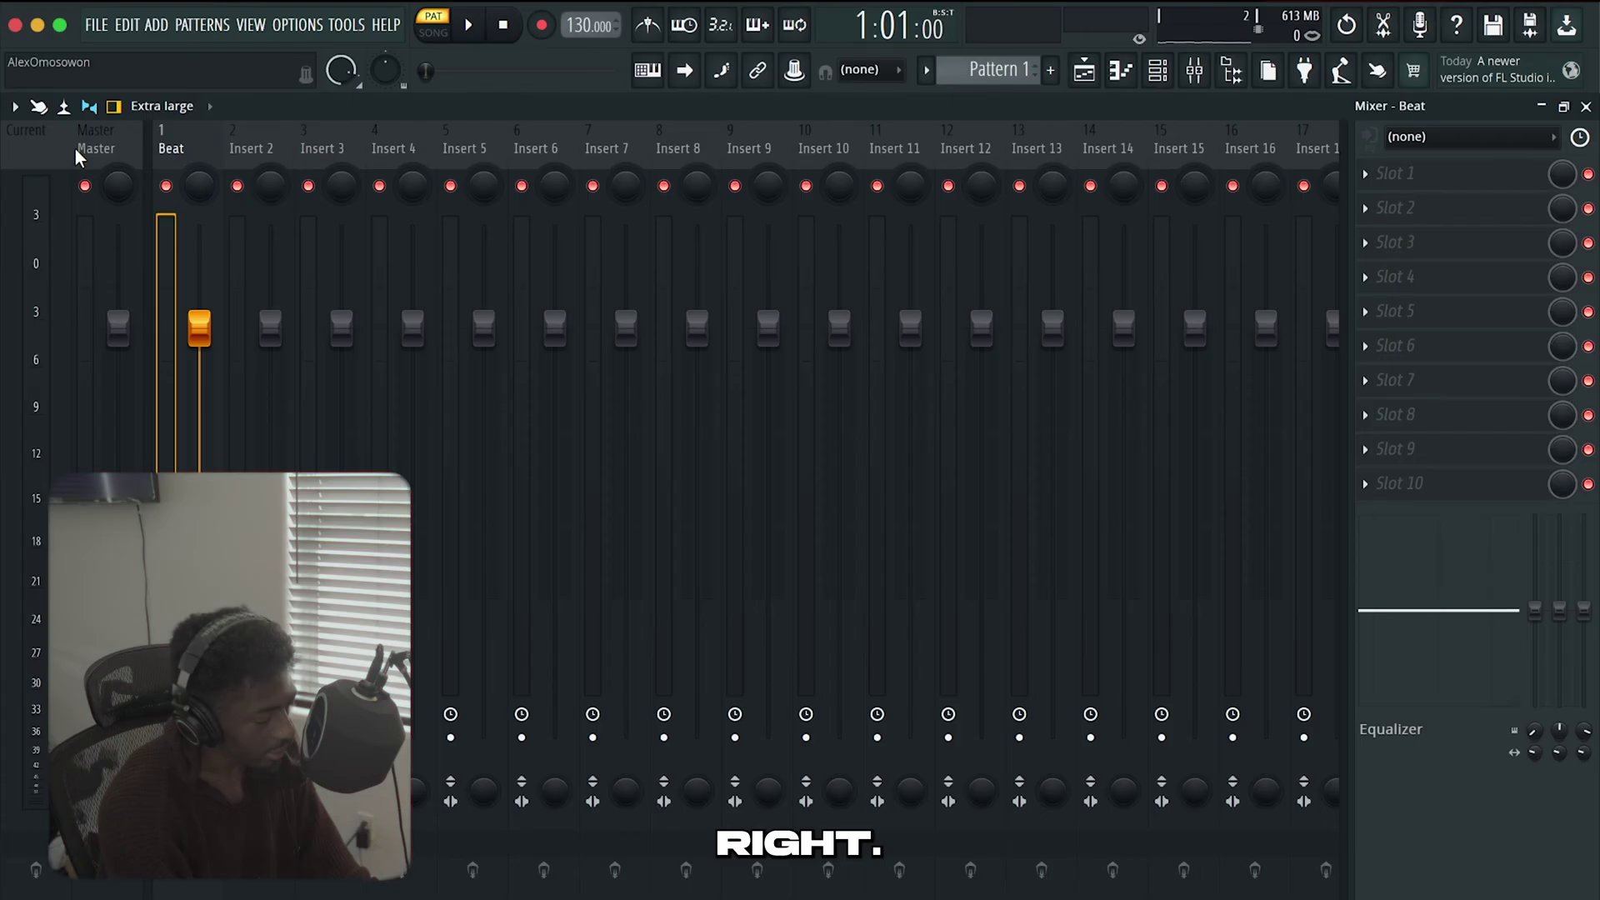
Colour the Beat mixer track reddish brown
{"action": "right_click", "coordinate": [187, 149]}
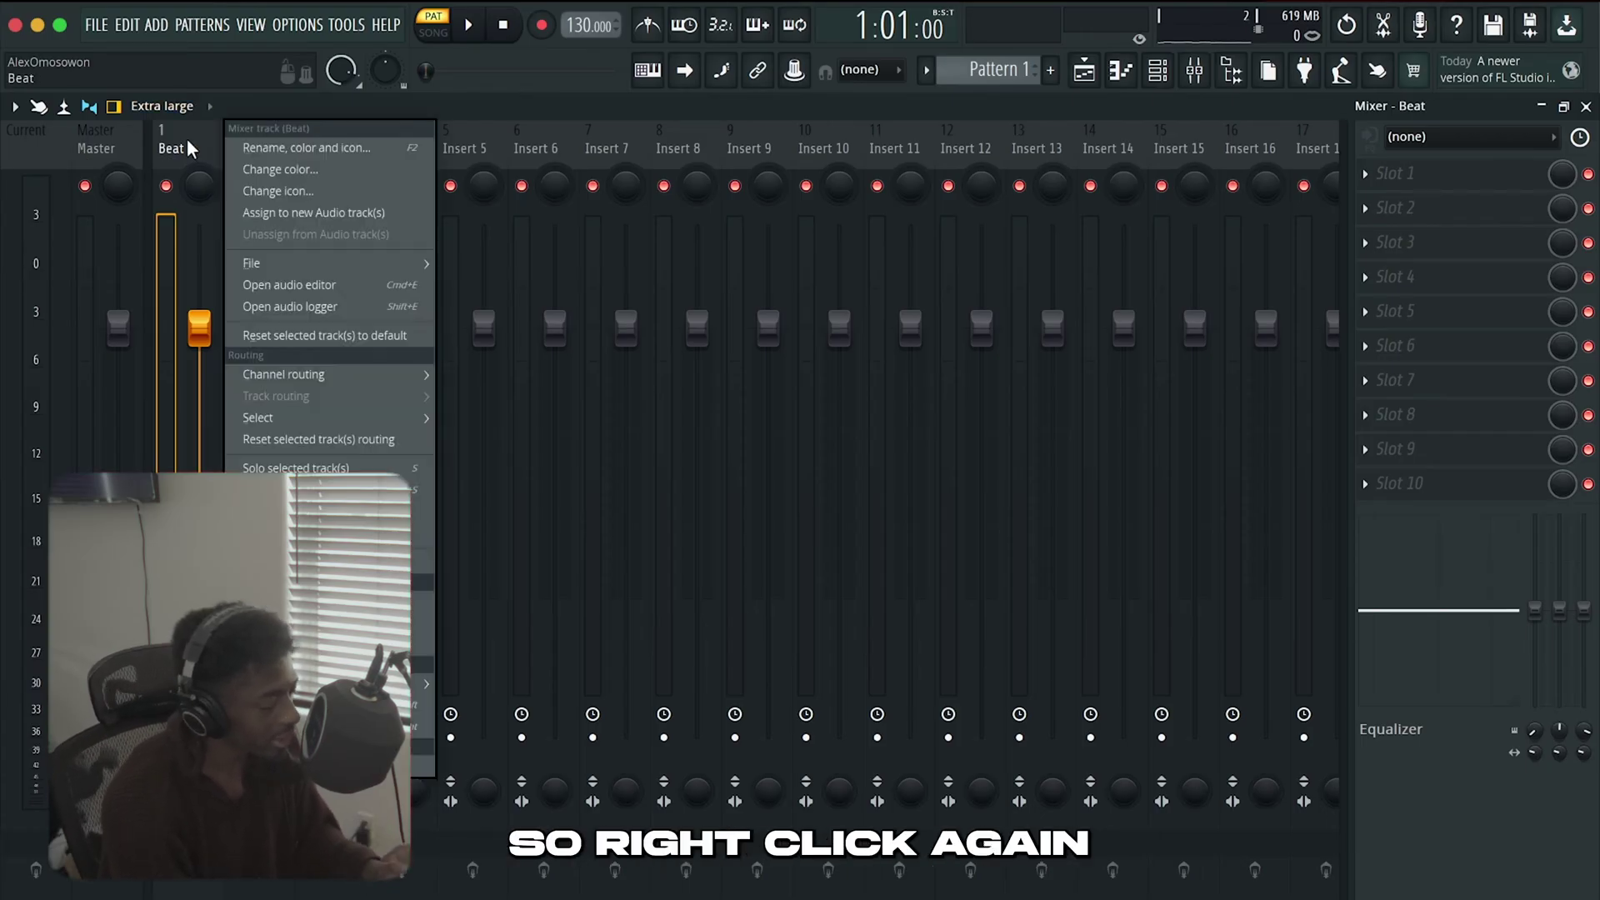
{"action": "left_click", "coordinate": [280, 169]}
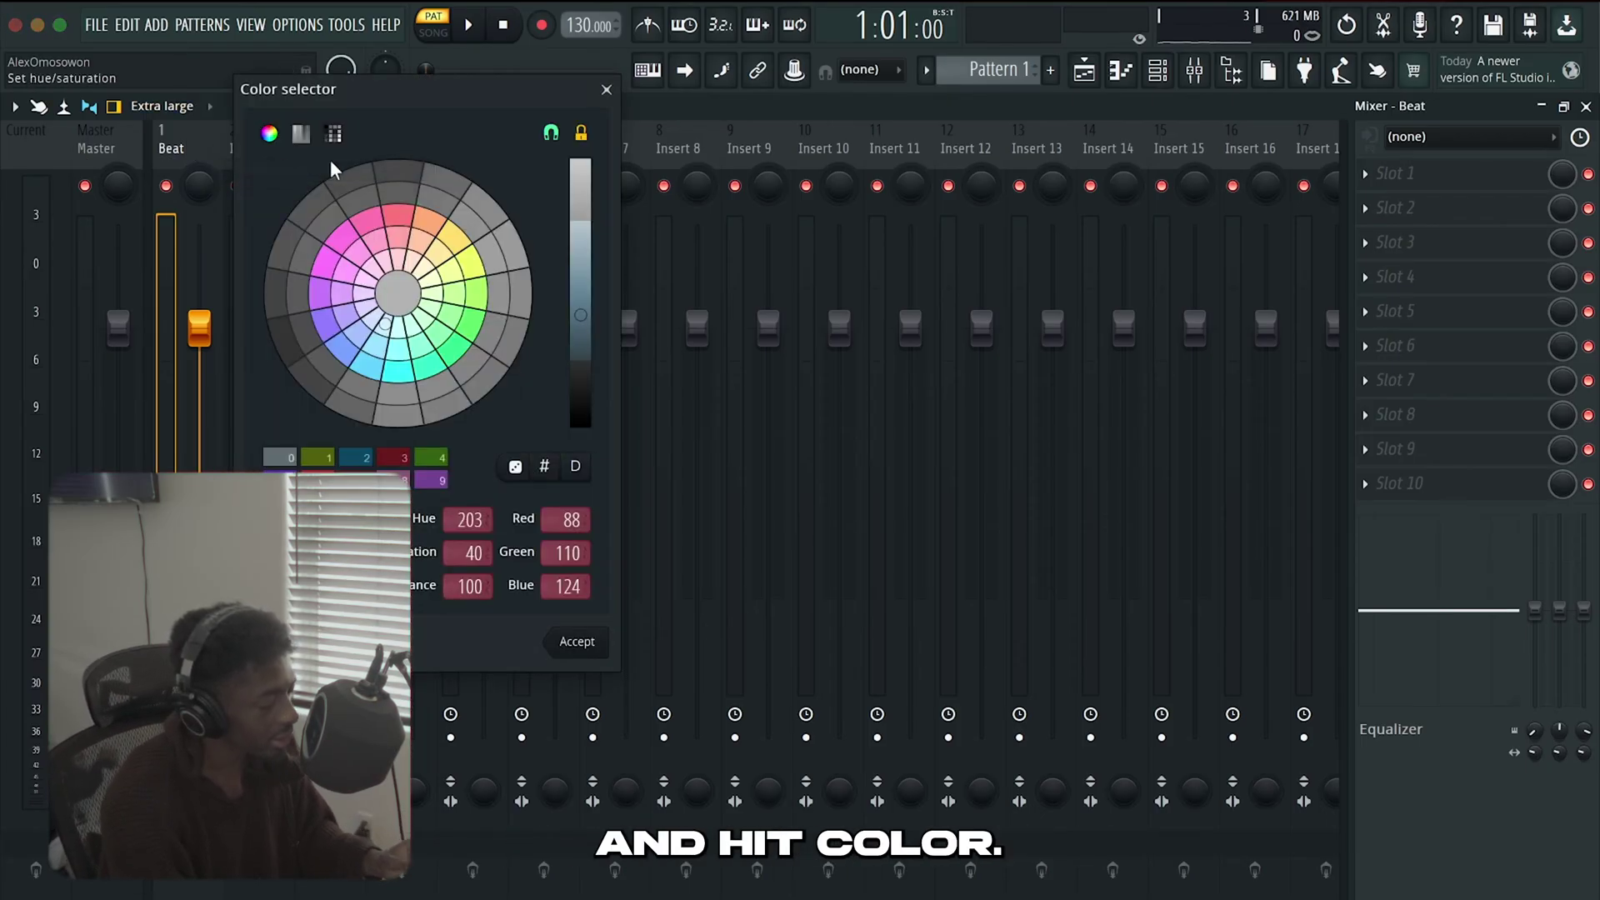
{"action": "left_click", "coordinate": [398, 216]}
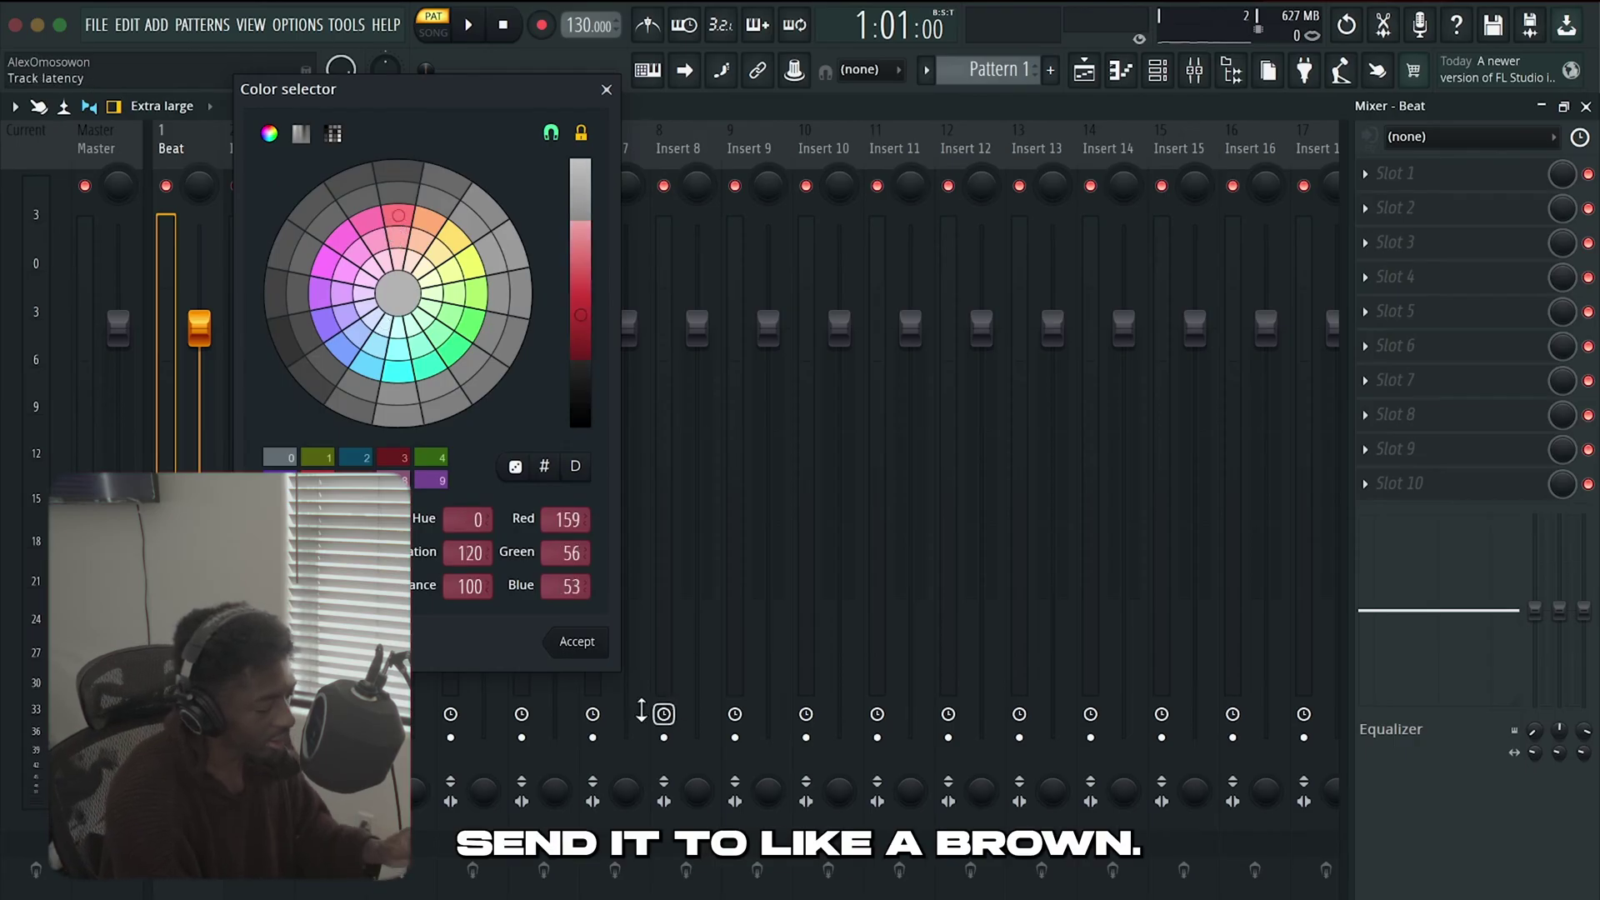
{"action": "left_click", "coordinate": [578, 643]}
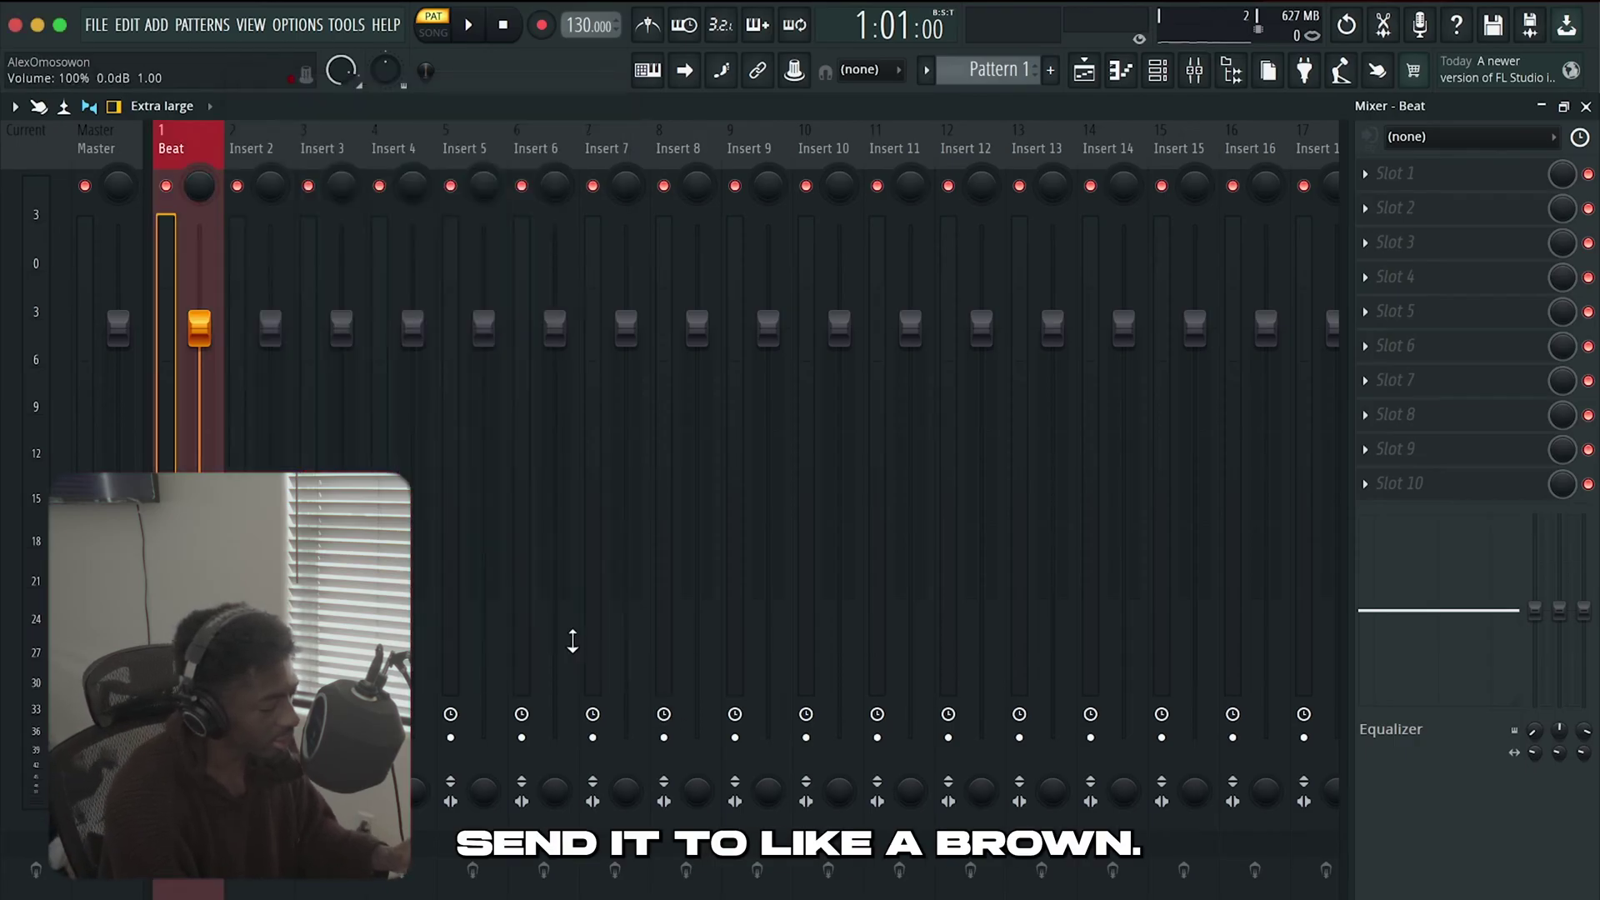
{"action": "right_click", "coordinate": [184, 142]}
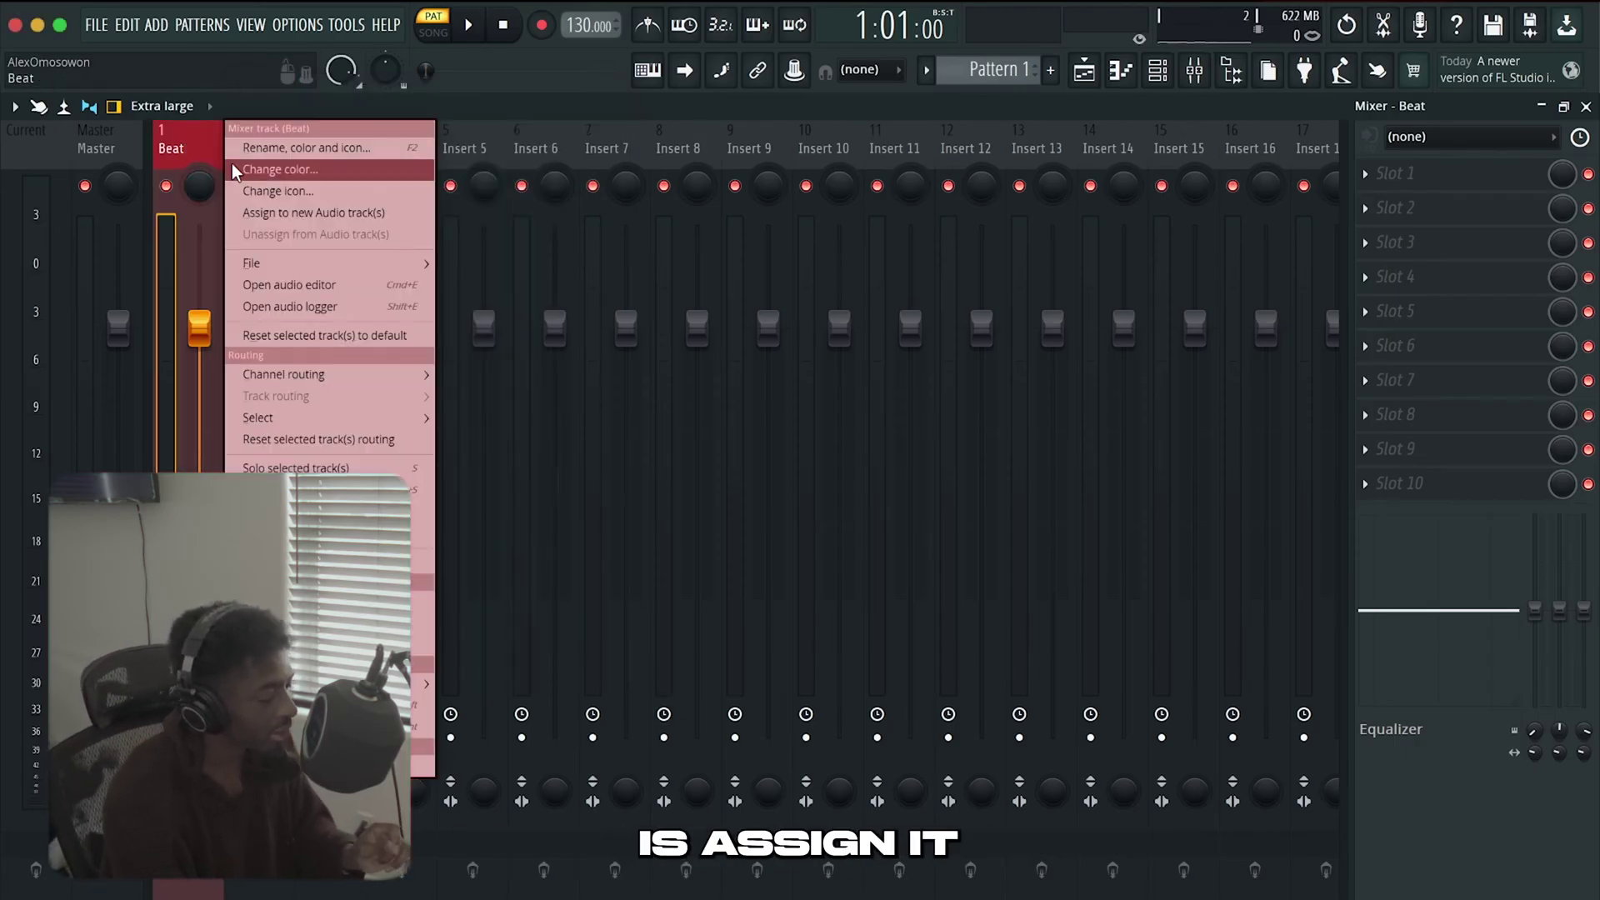
Assign the Beat insert to a new Beat audio track and check it in the playlist
{"action": "left_click", "coordinate": [313, 213]}
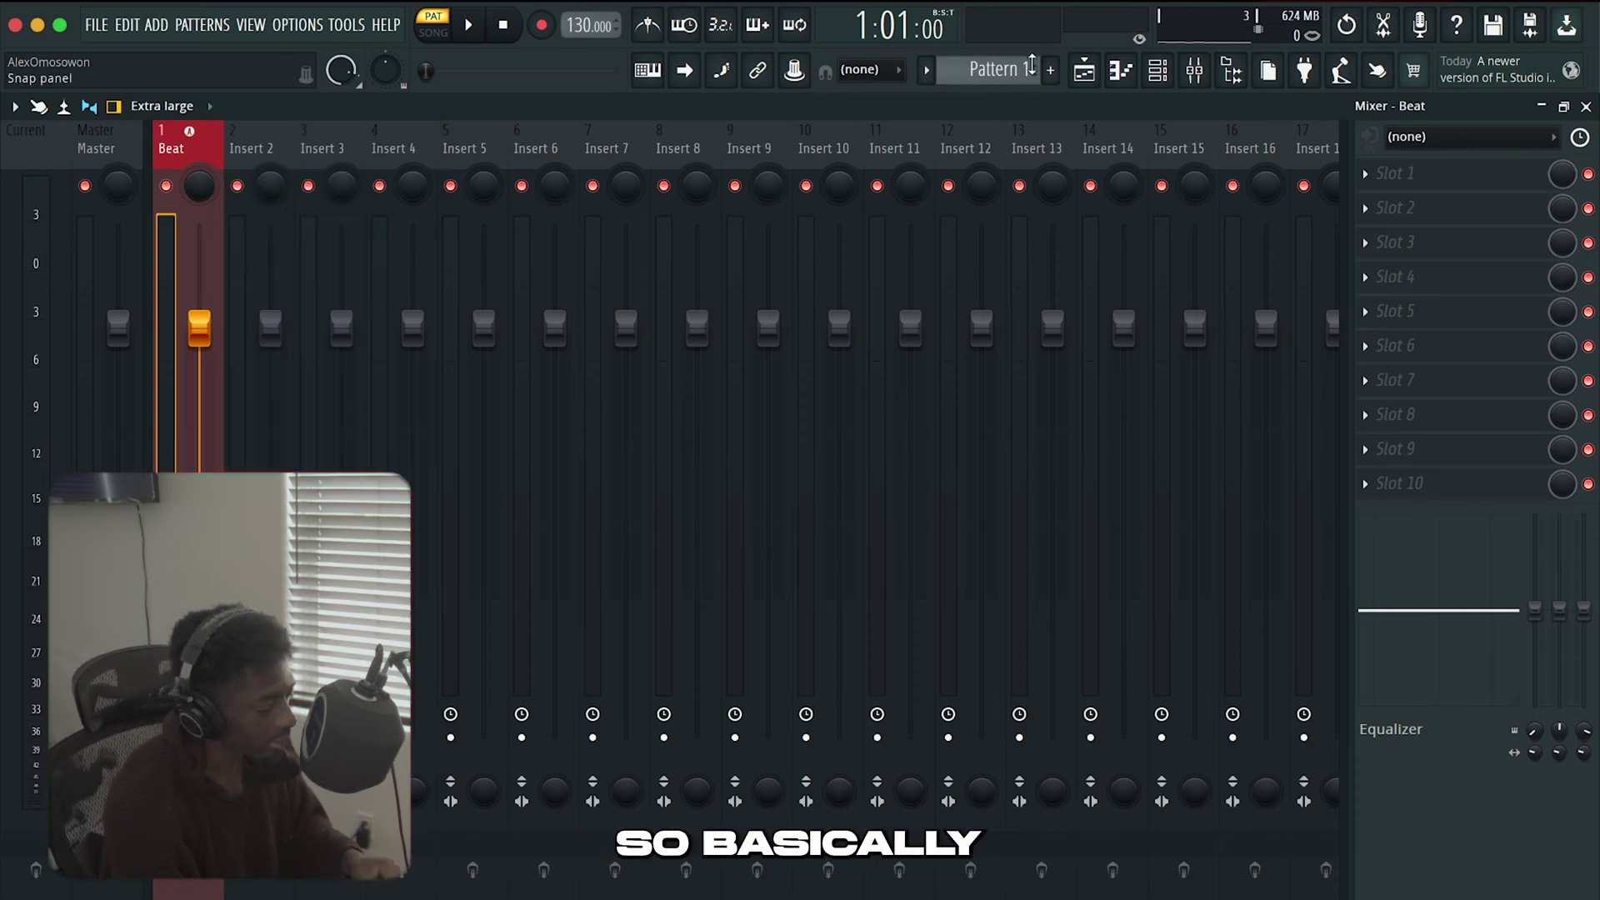
{"action": "left_click", "coordinate": [1197, 72]}
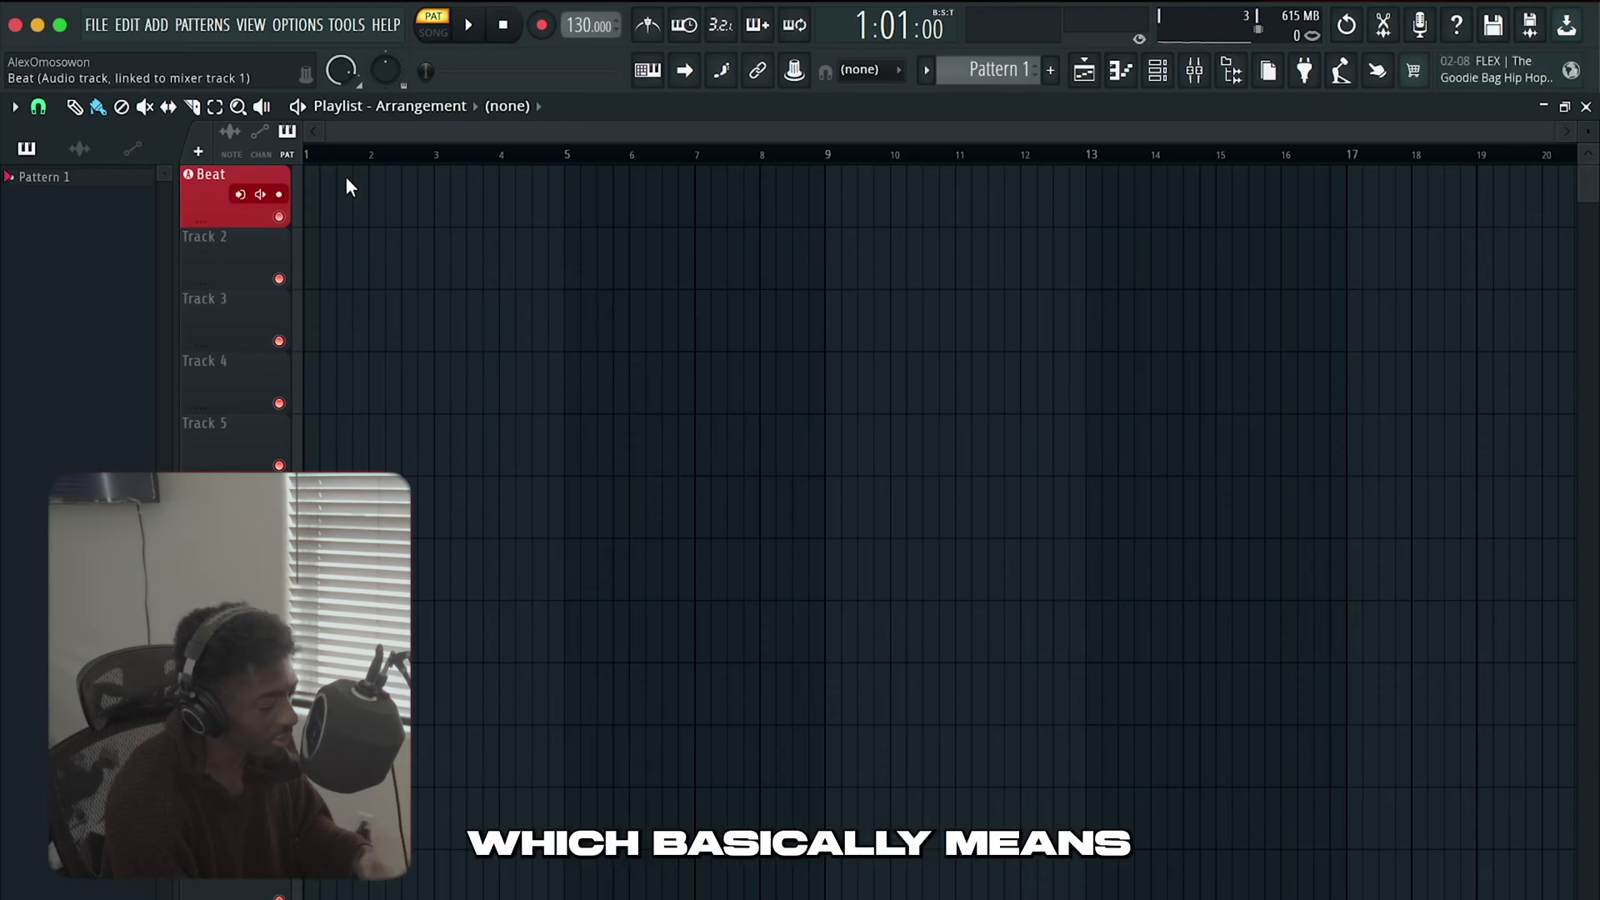
{"action": "left_click", "coordinate": [1194, 70]}
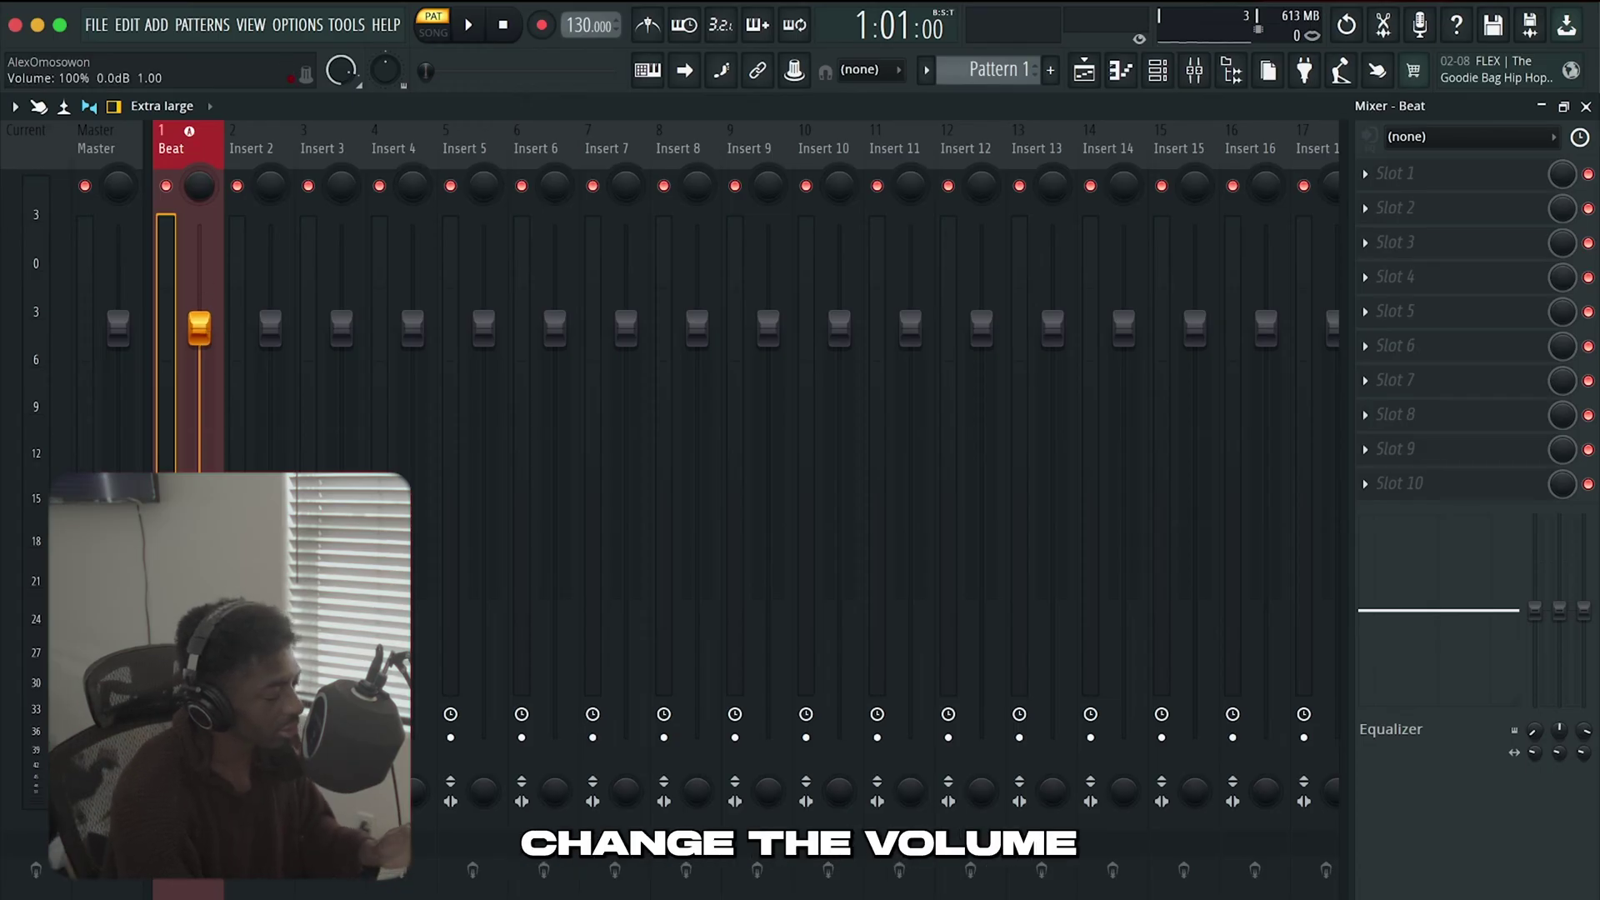
Try lowering Beat's volume to -3.8 dB and browse the first effect slot, then undo the change
{"action": "left_click_drag", "start_coordinate": [199, 327], "coordinate": [199, 393]}
{"action": "left_click", "coordinate": [1467, 174]}
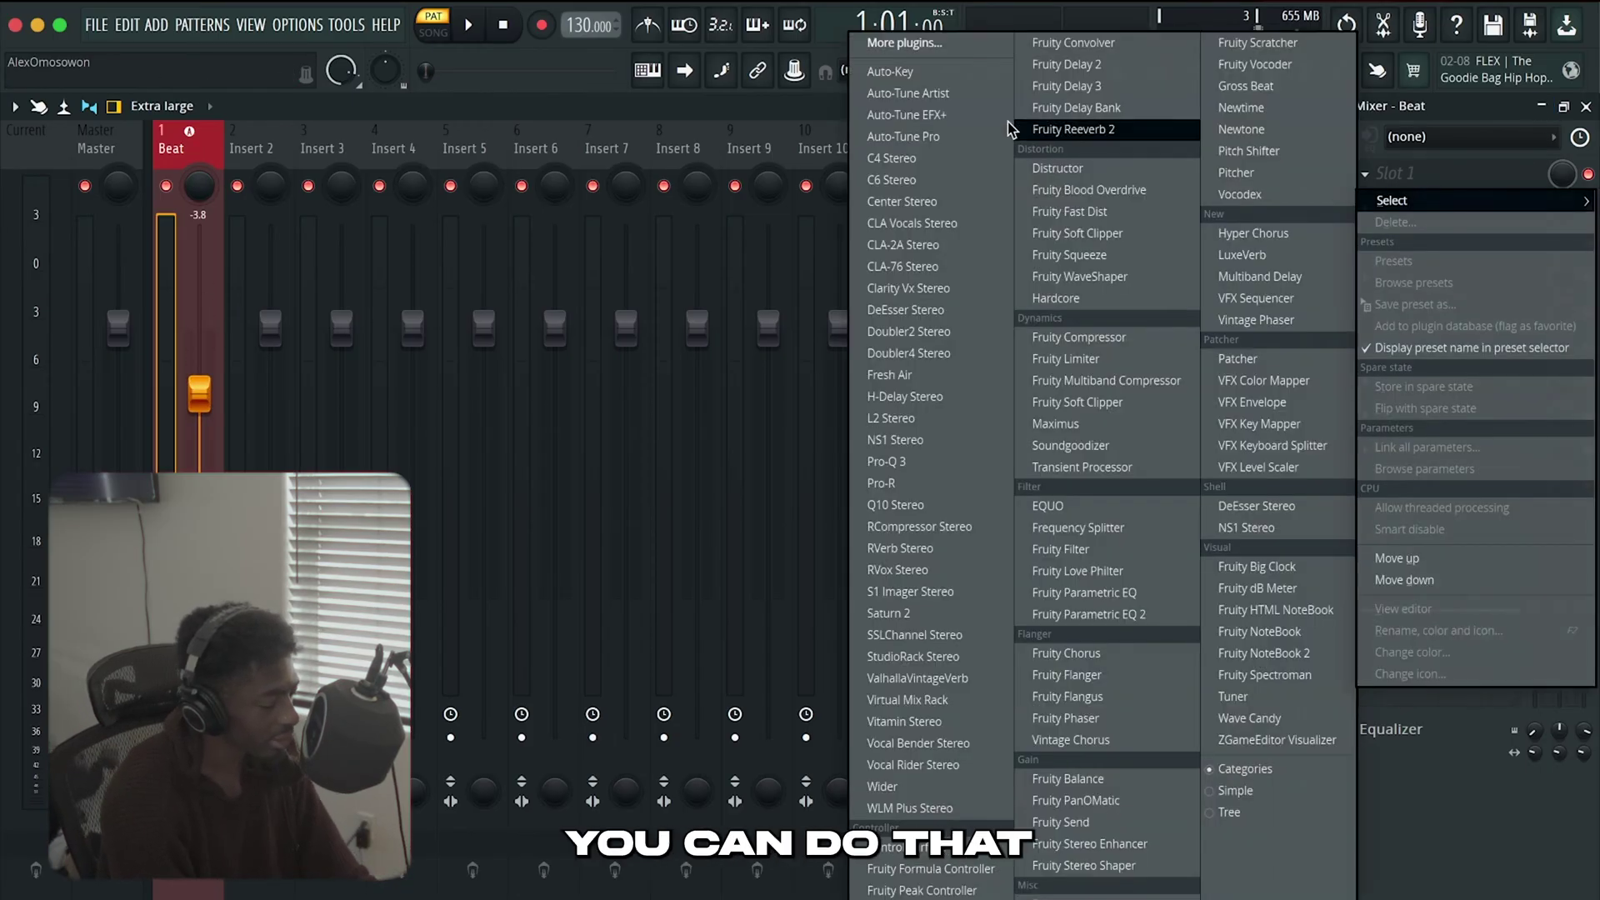
{"action": "left_click", "coordinate": [242, 147]}
{"action": "key", "text": "ctrl+z"}
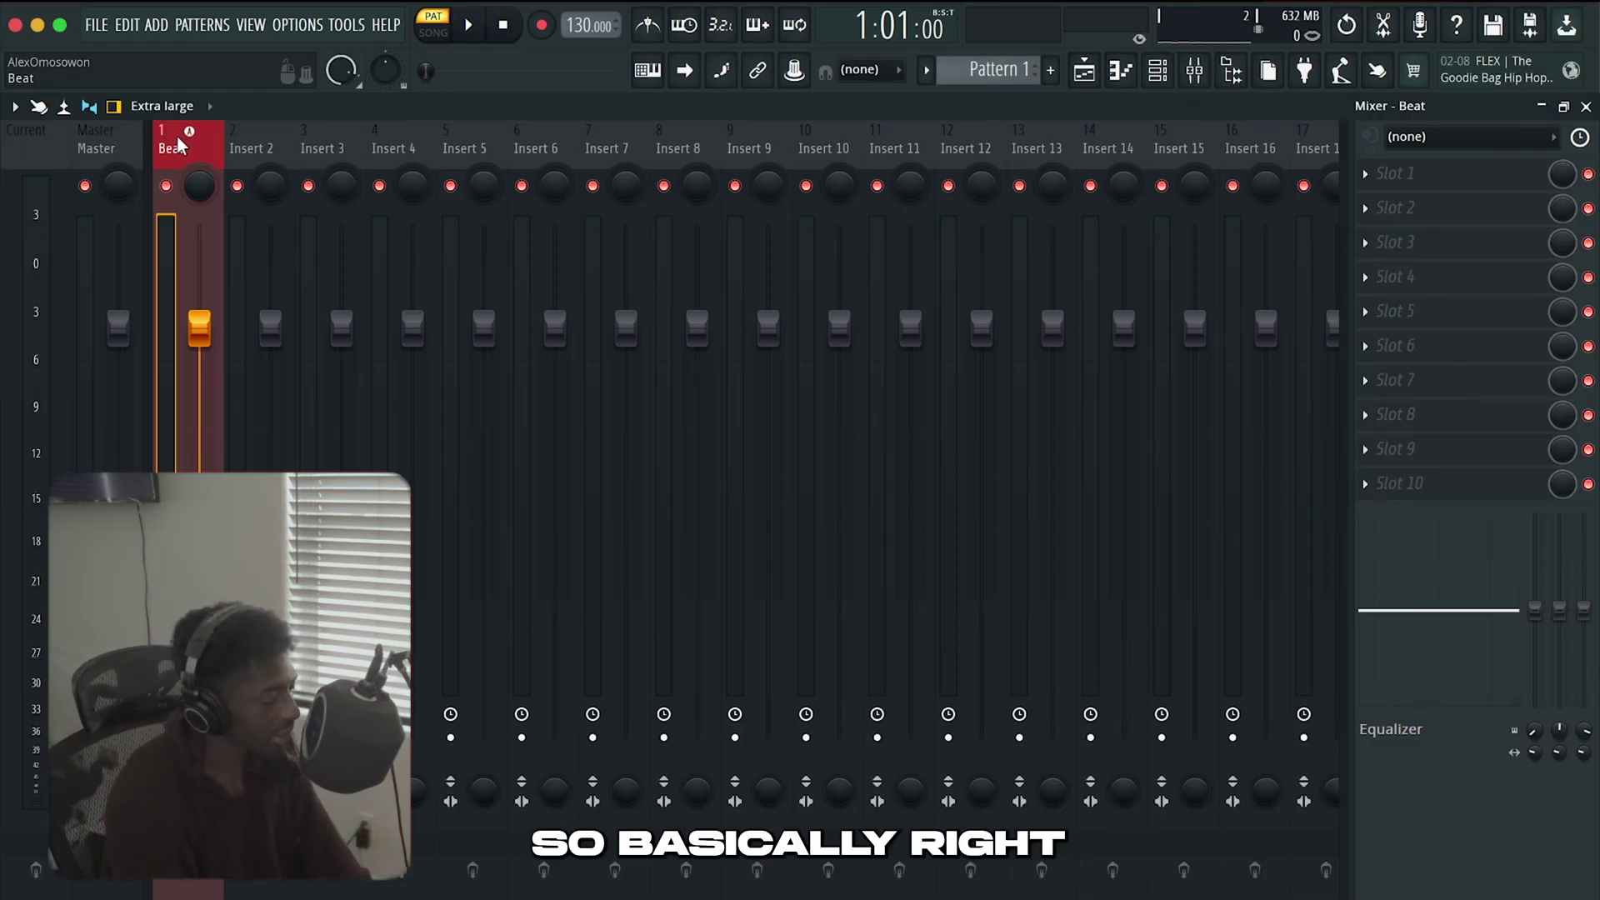
{"action": "right_click", "coordinate": [179, 146]}
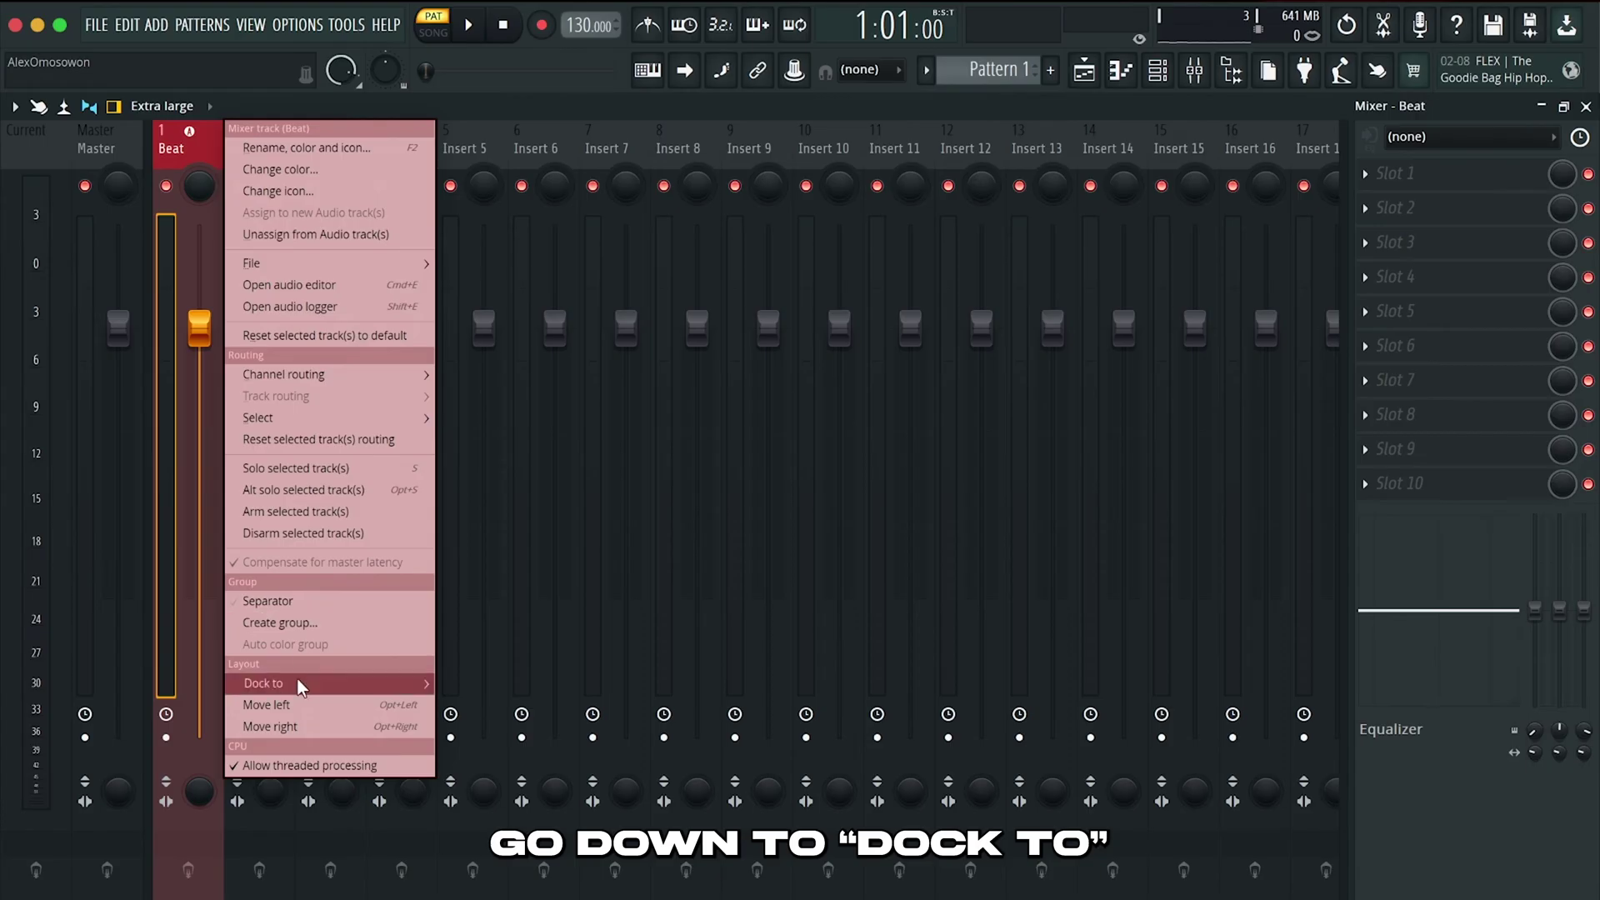
{"action": "mouse_move", "coordinate": [300, 687]}
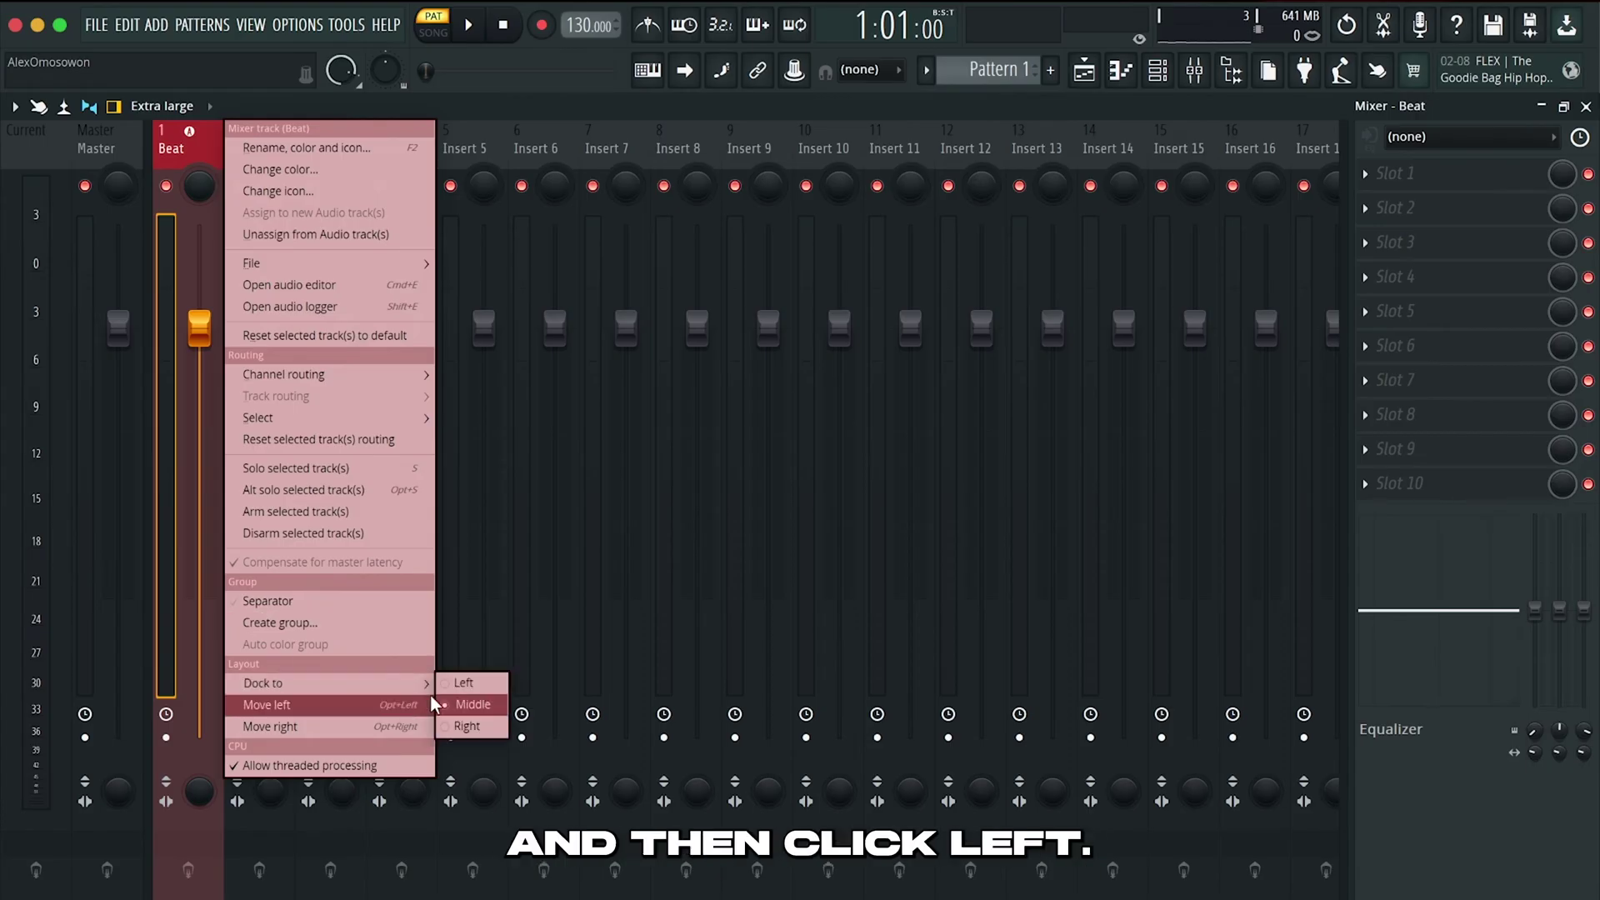
{"action": "left_click", "coordinate": [460, 683]}
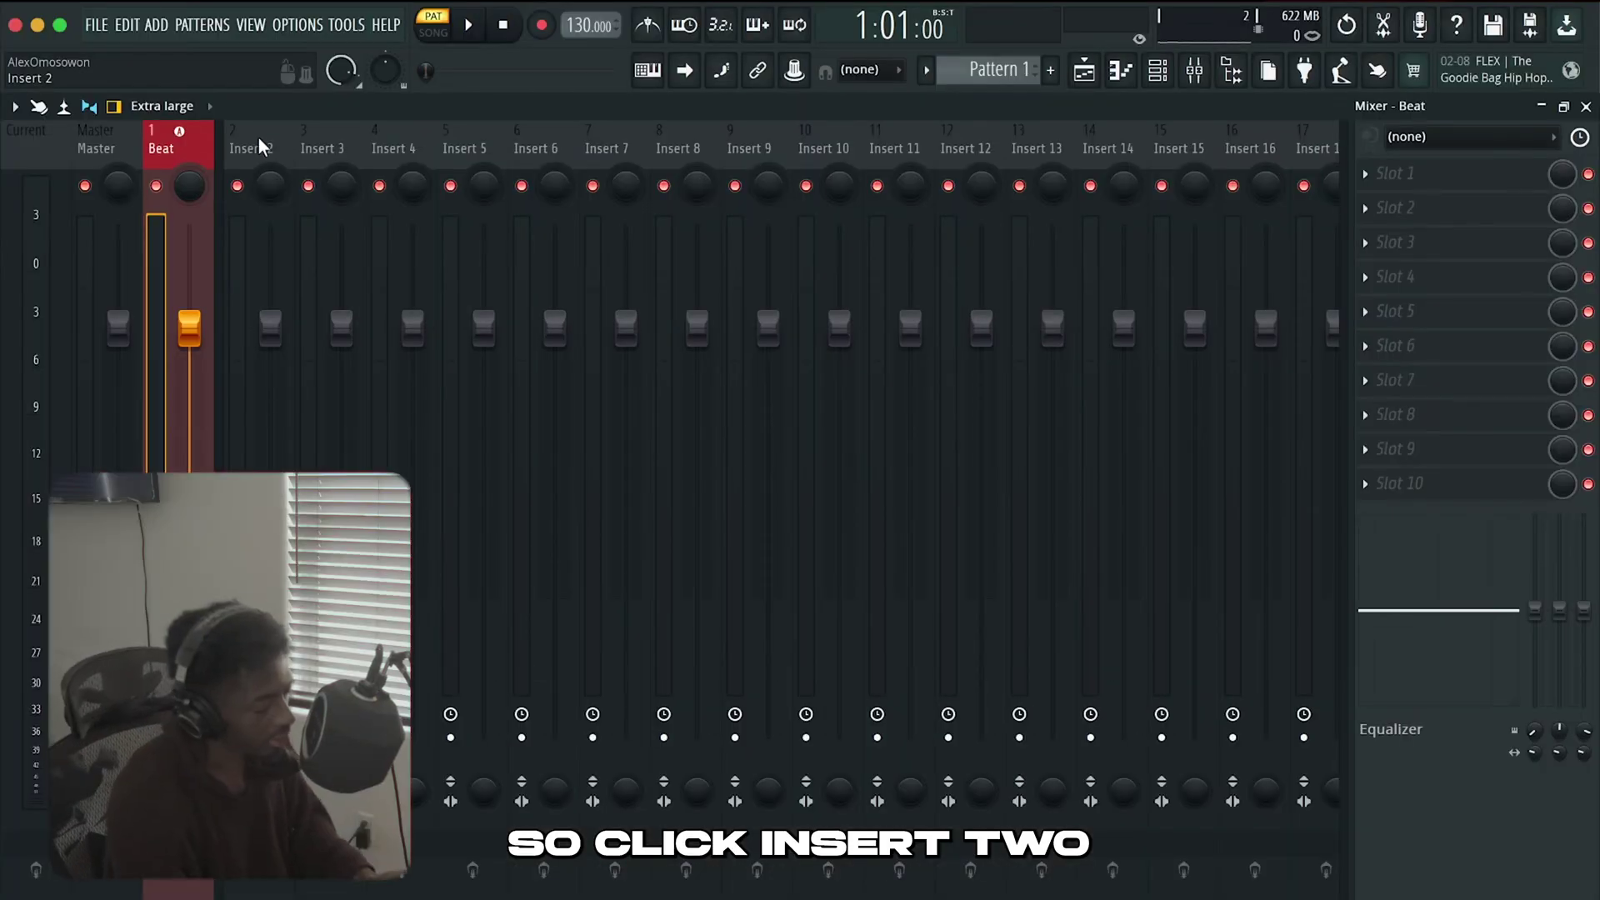
Rename mixer insert 2 to 'Main'
{"action": "left_click", "coordinate": [260, 136]}
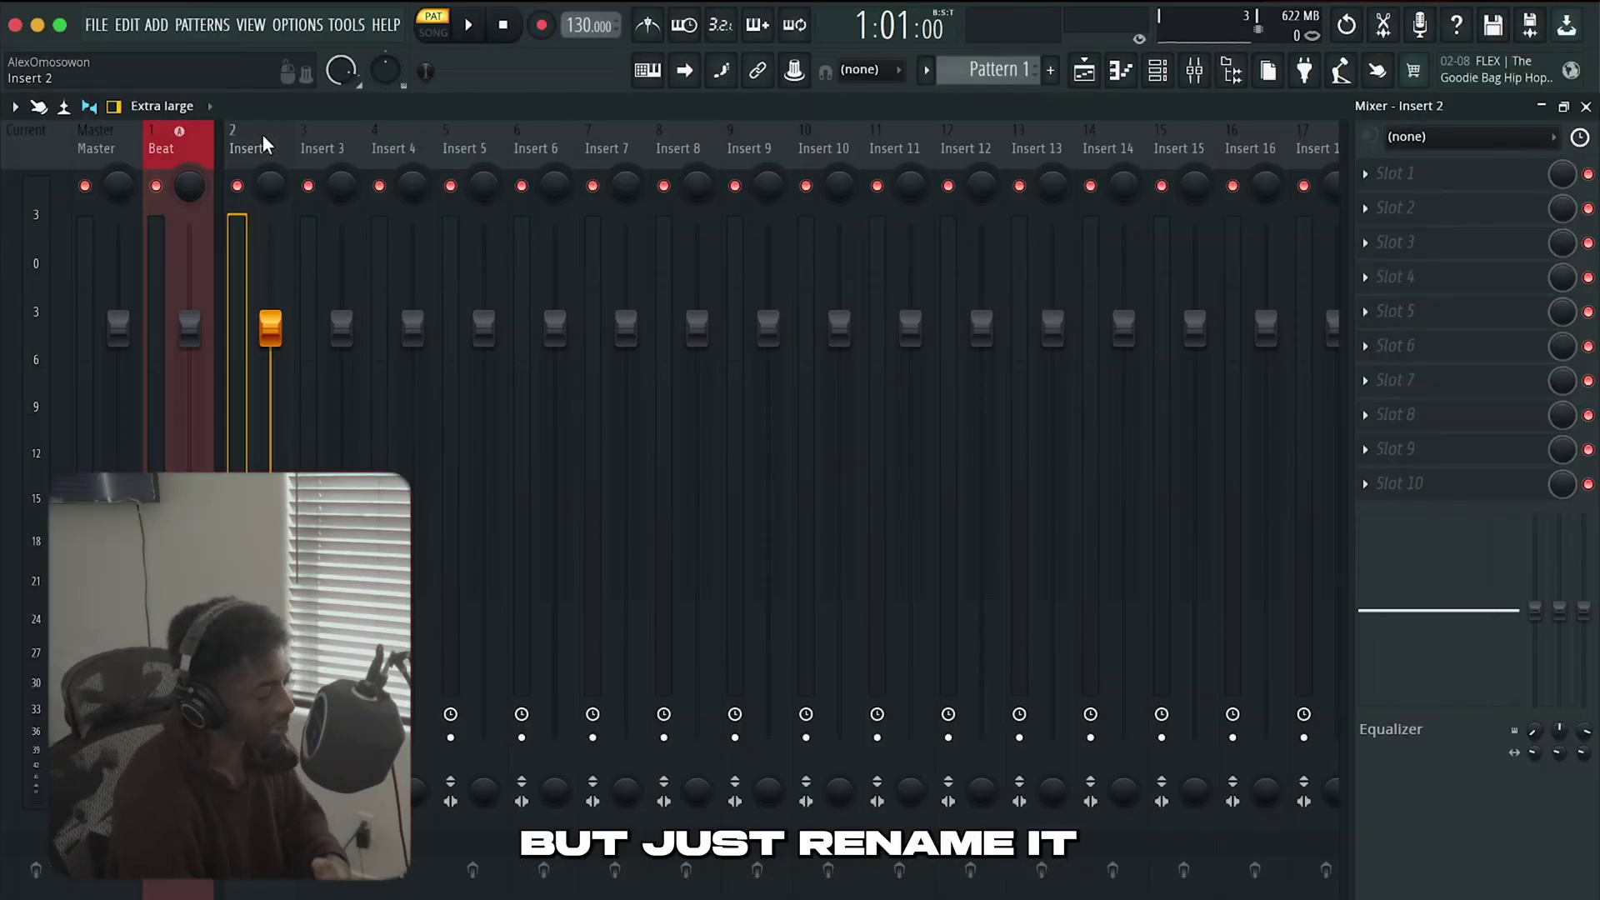
{"action": "right_click", "coordinate": [263, 140]}
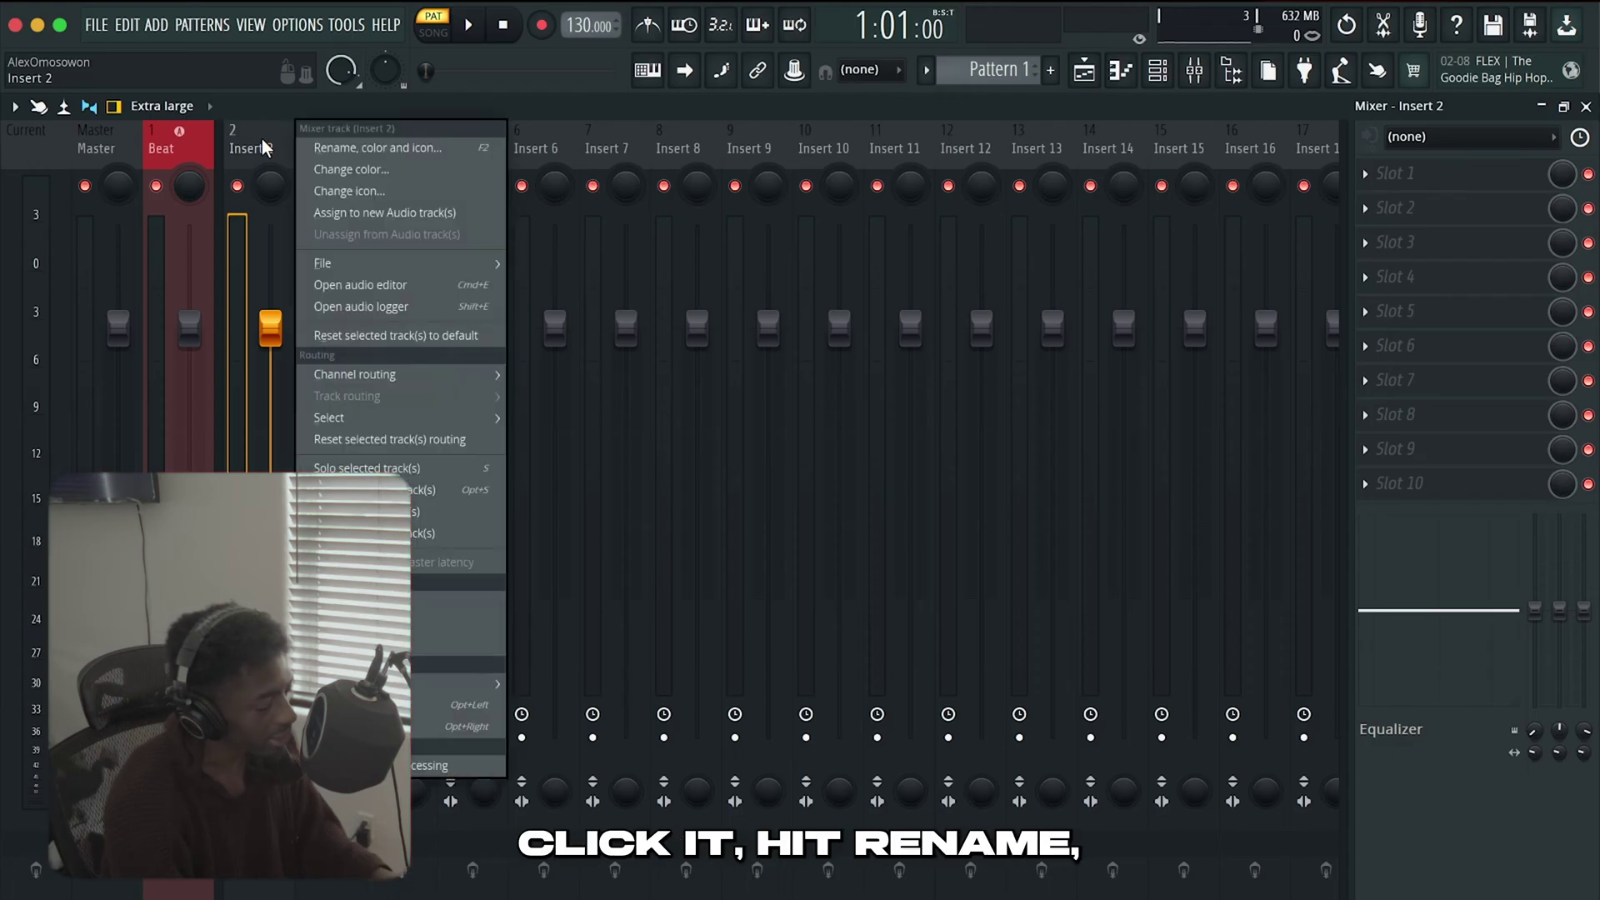
{"action": "left_click", "coordinate": [327, 150]}
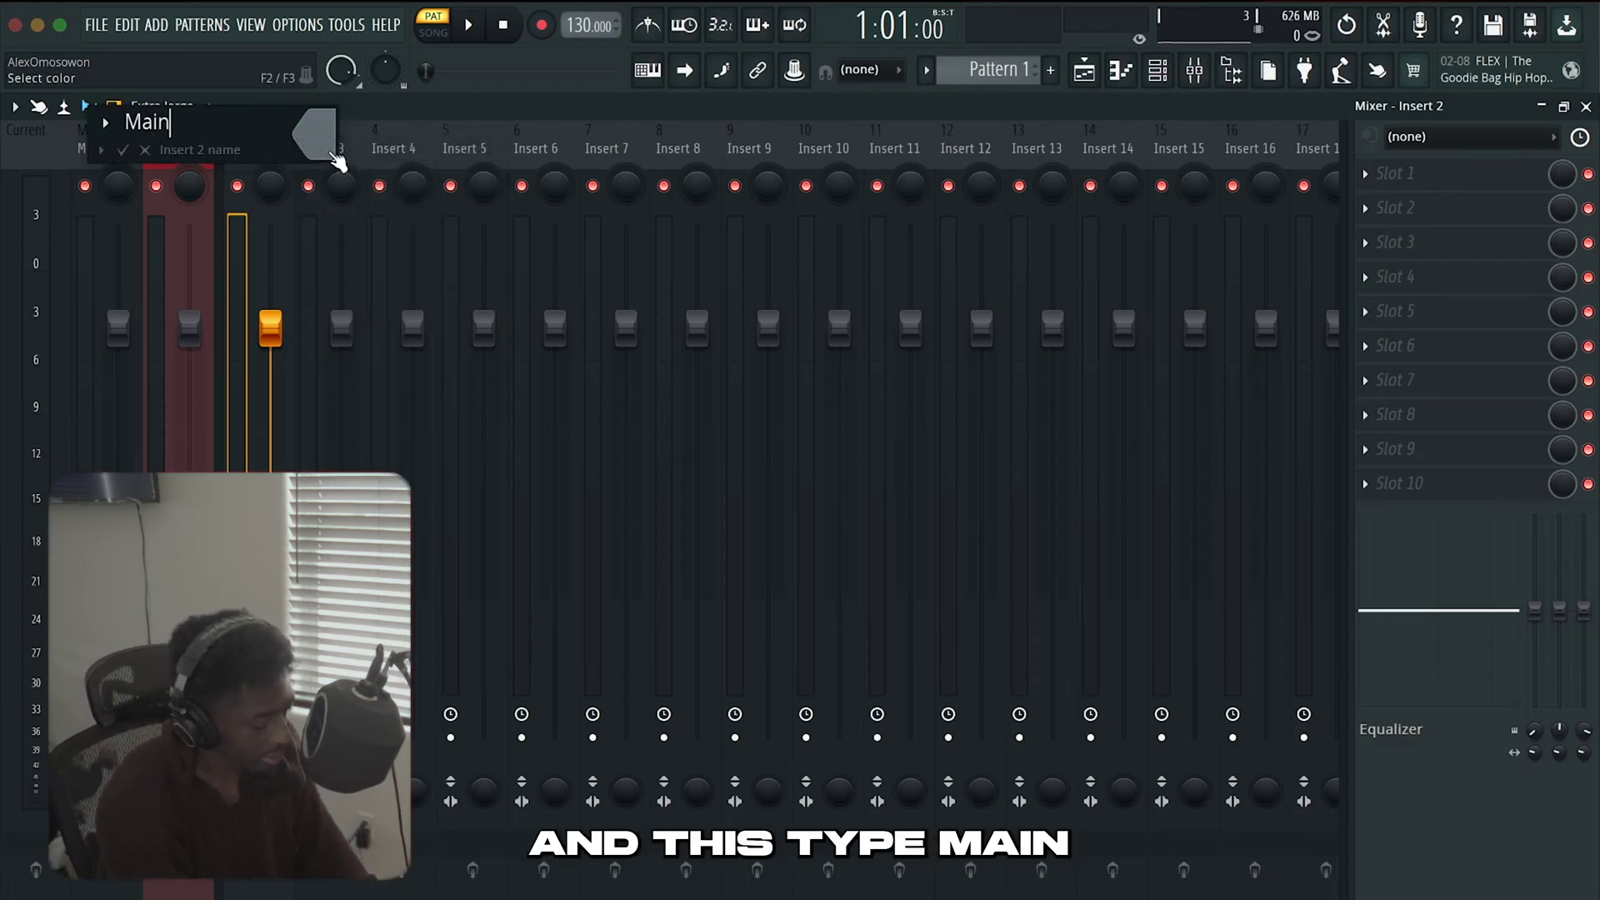
{"action": "left_click", "coordinate": [125, 150]}
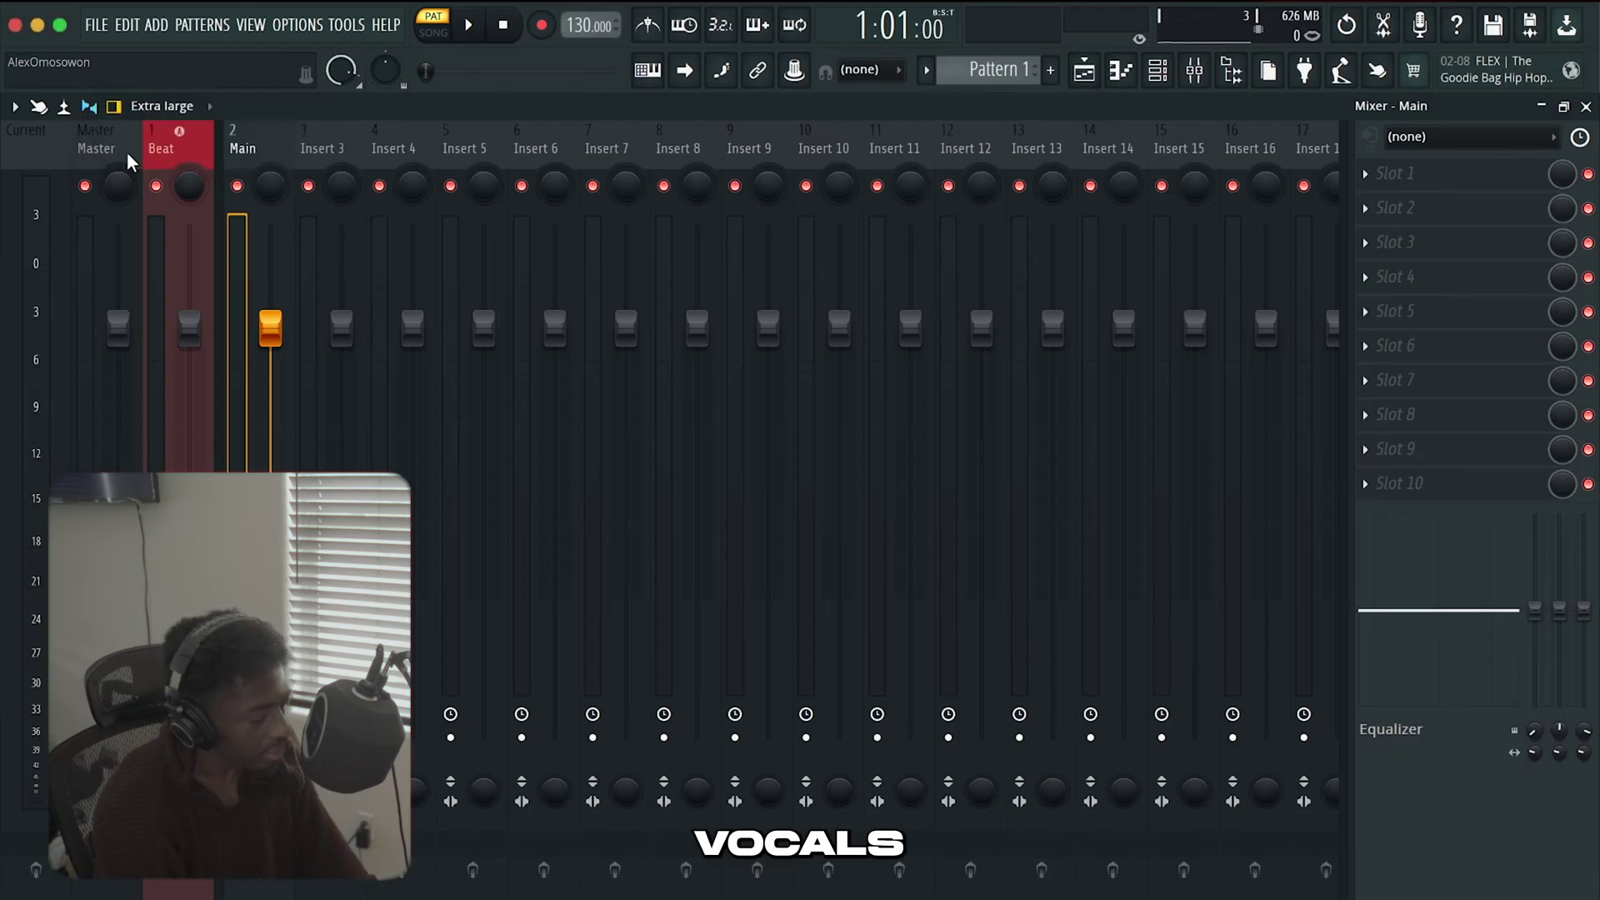
Colour the Main track violet
{"action": "right_click", "coordinate": [275, 150]}
{"action": "left_click", "coordinate": [441, 170]}
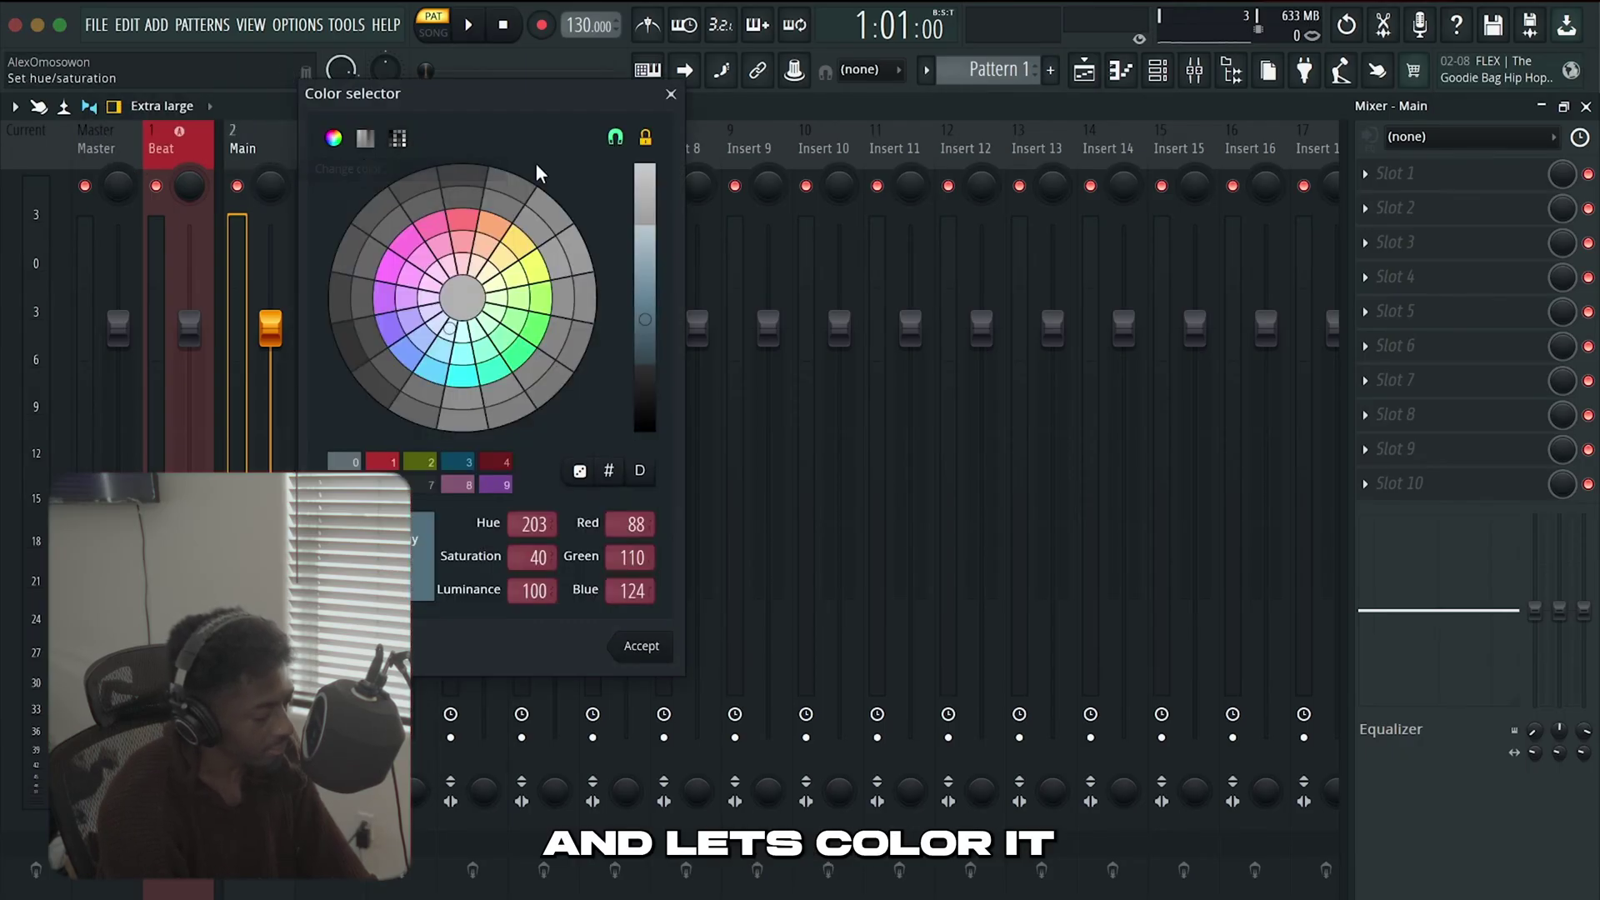
{"action": "left_click", "coordinate": [380, 325]}
{"action": "left_click", "coordinate": [642, 646]}
Give the Main track a microphone icon
{"action": "right_click", "coordinate": [249, 143]}
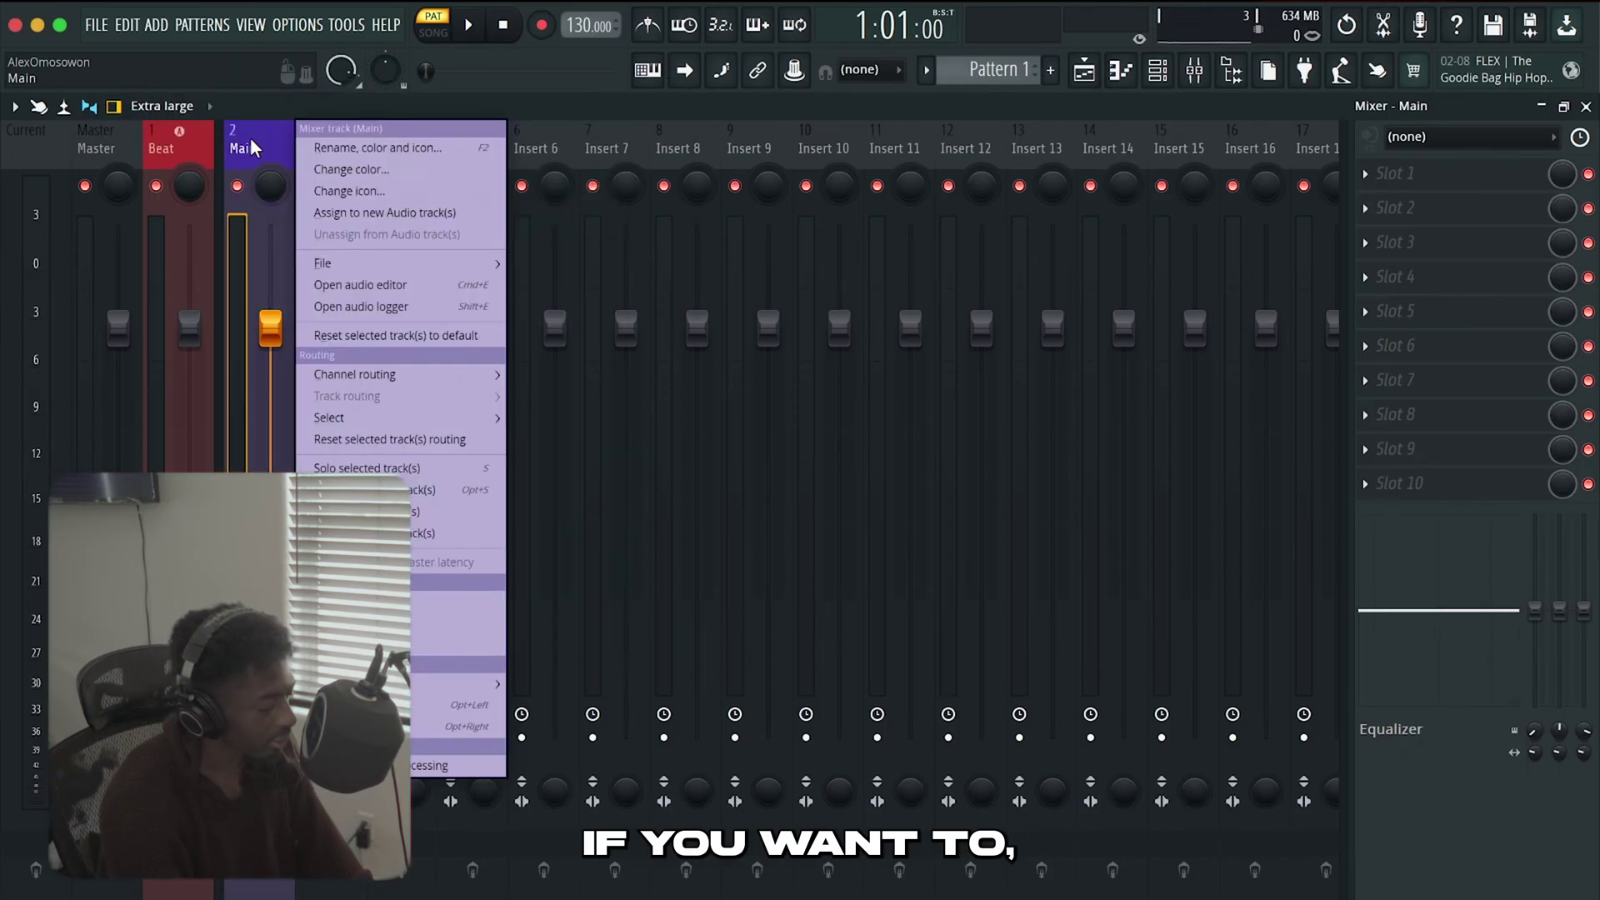
{"action": "left_click", "coordinate": [338, 191]}
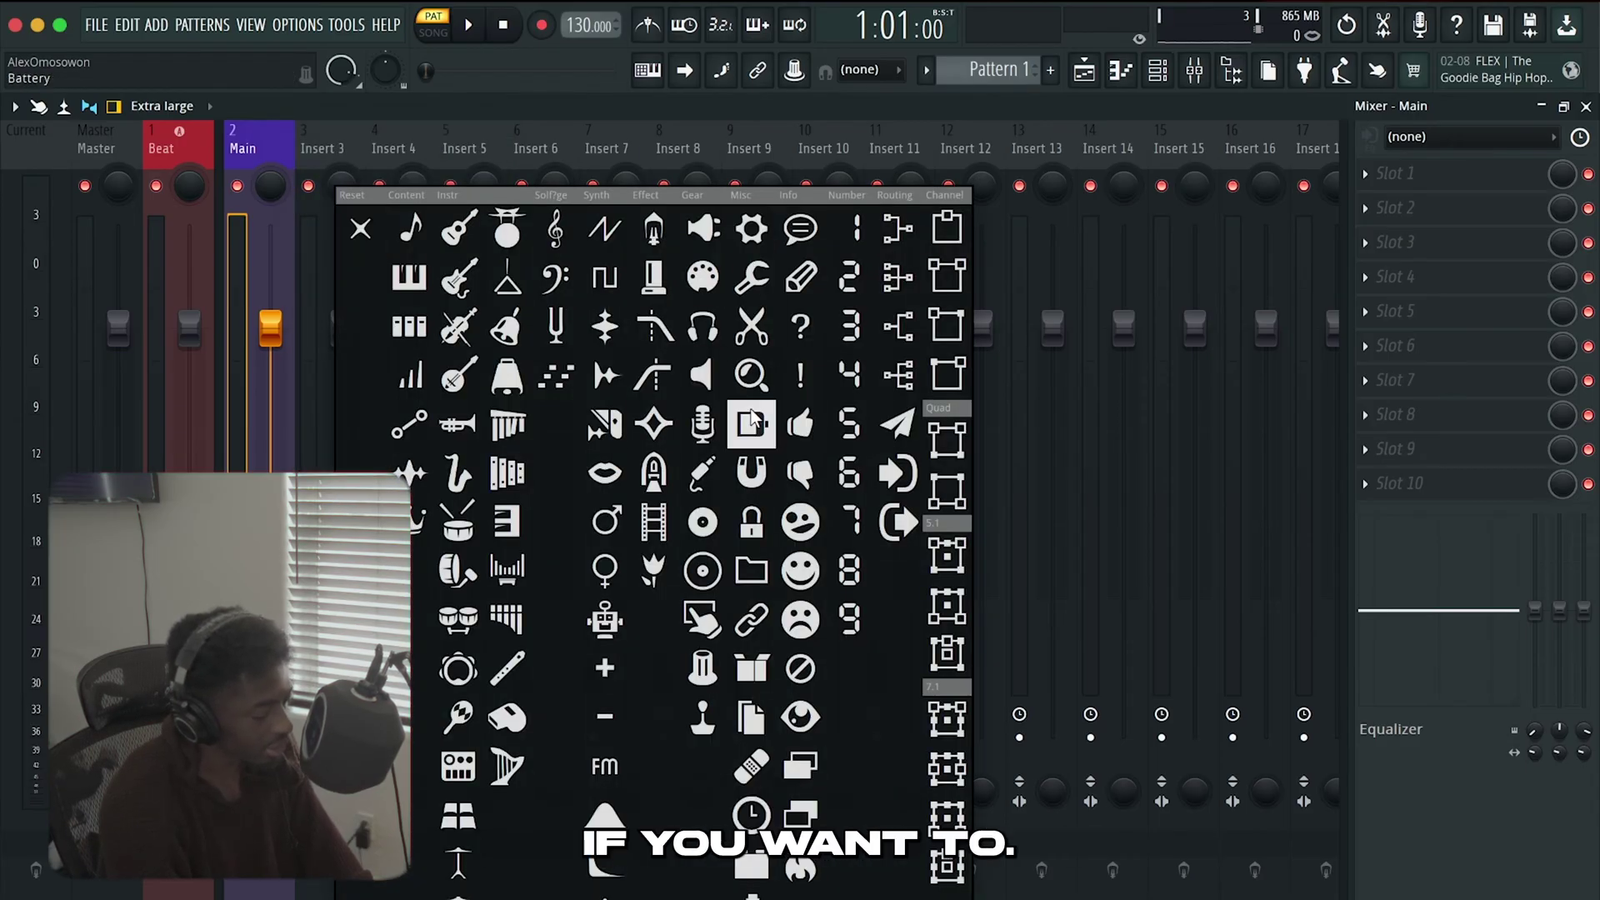
{"action": "left_click", "coordinate": [704, 423]}
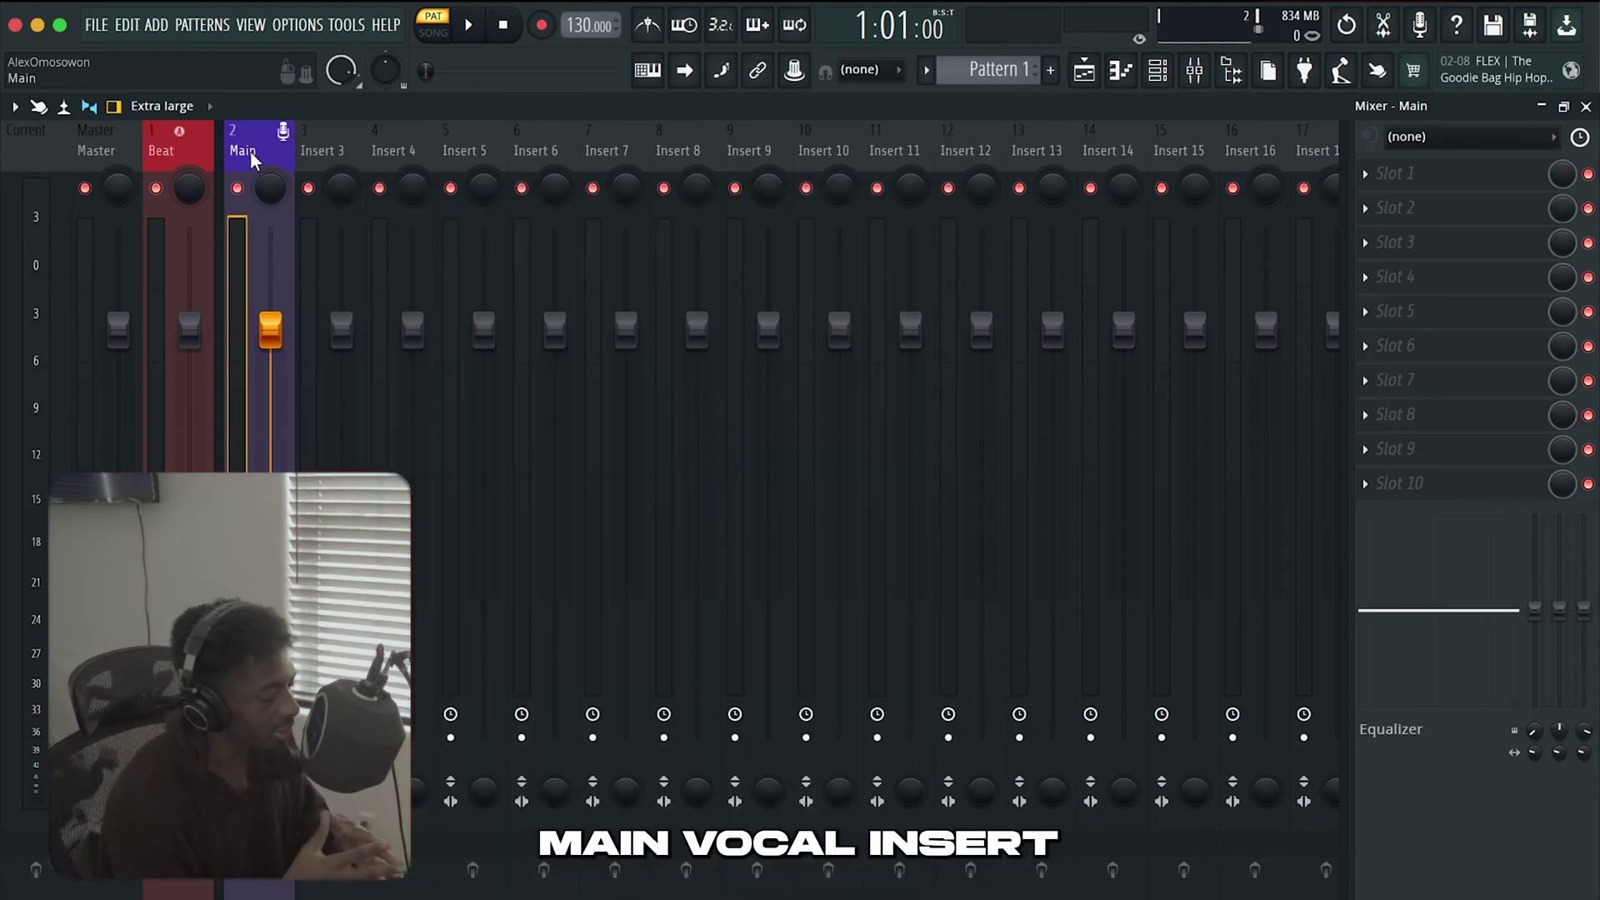
Assign Main to a new playlist audio track, check it beneath Beat, then reopen the mixer with F9
{"action": "right_click", "coordinate": [250, 152]}
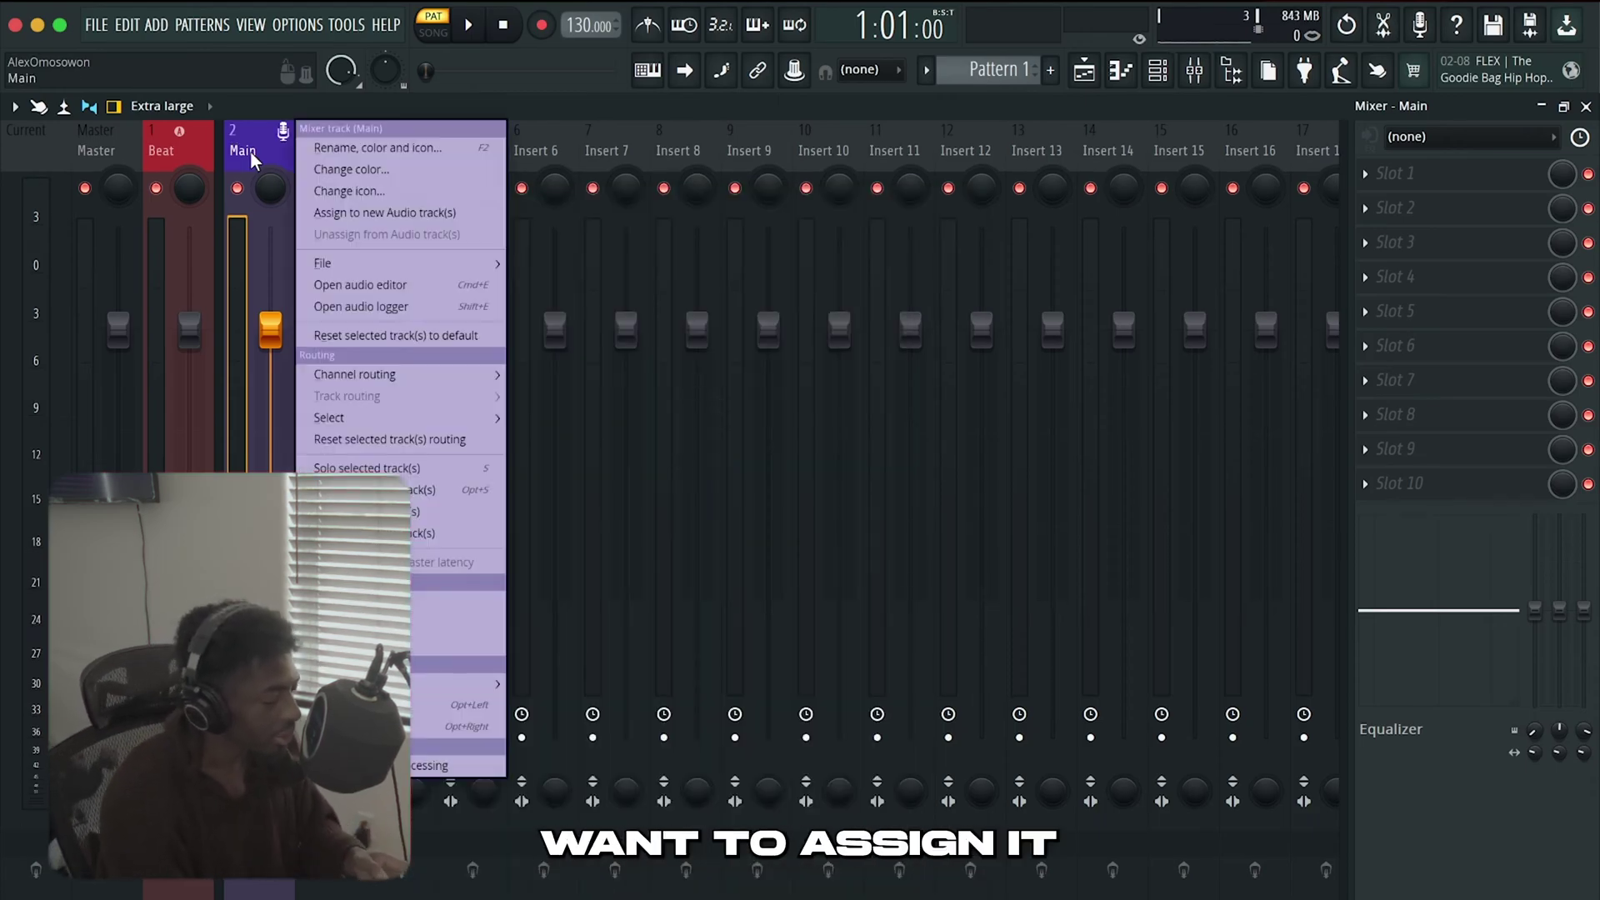
{"action": "left_click", "coordinate": [378, 211]}
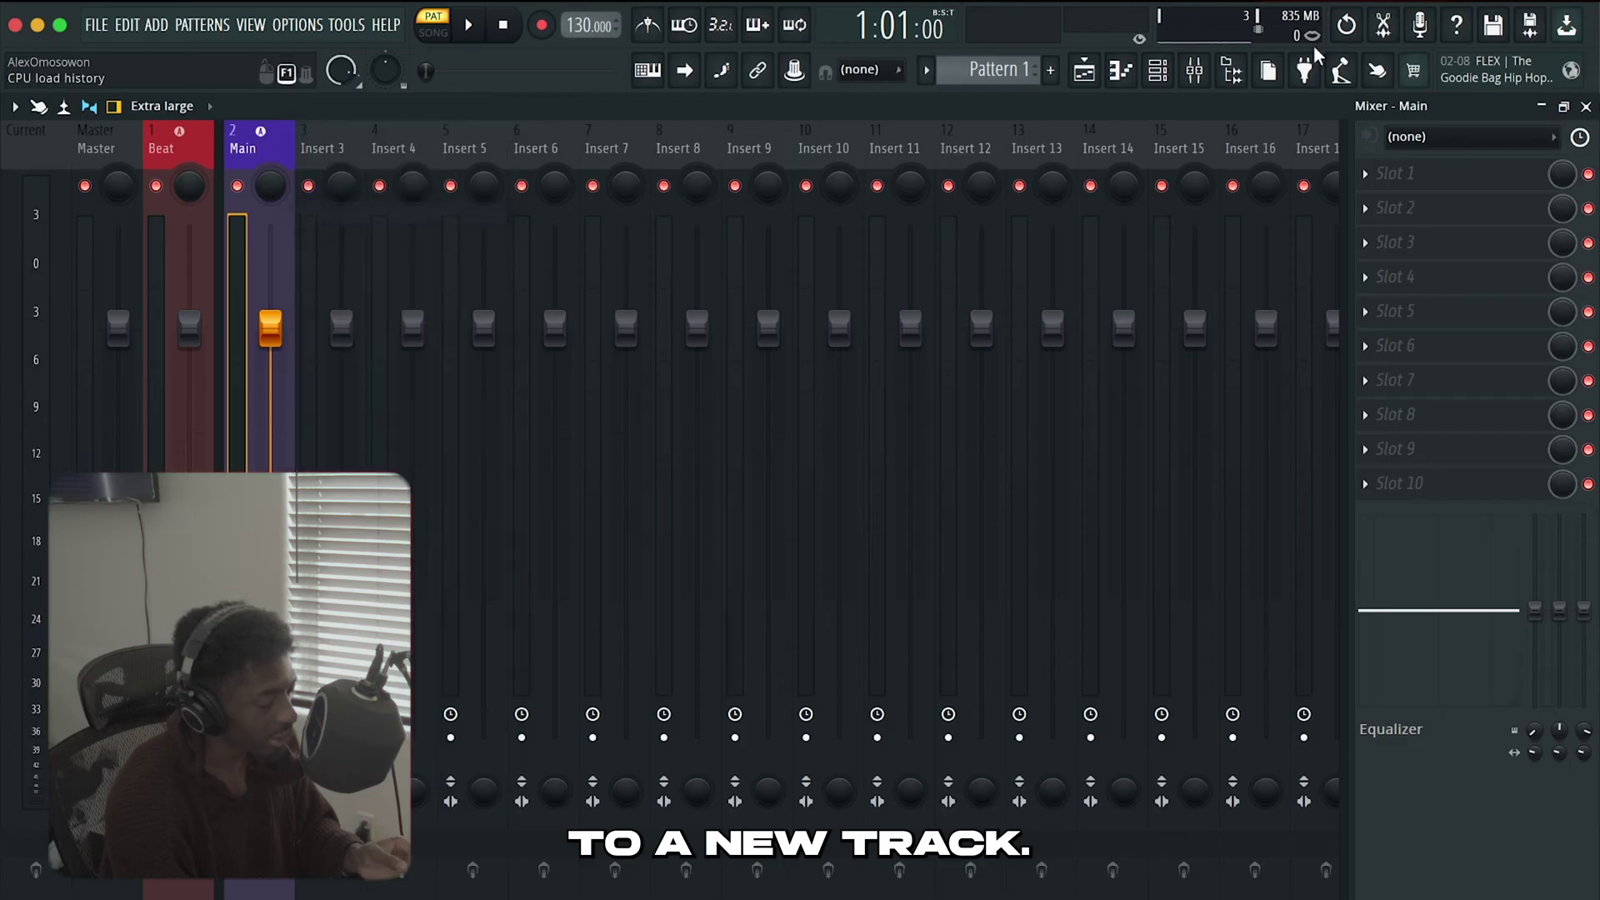
{"action": "left_click", "coordinate": [1194, 75]}
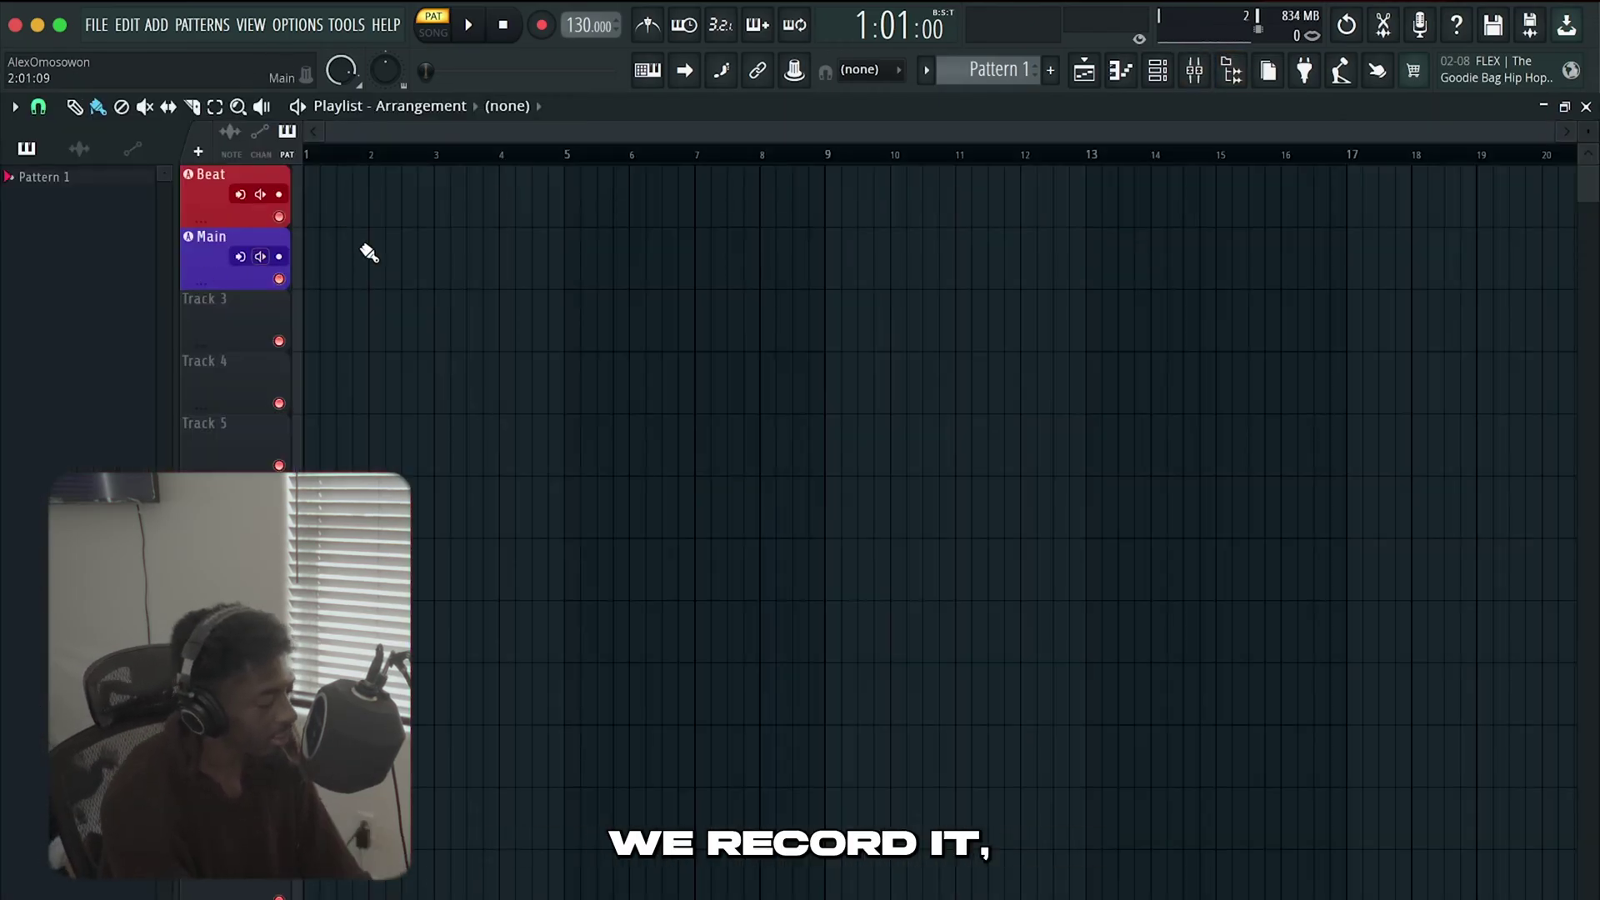
{"action": "key", "text": "F9"}
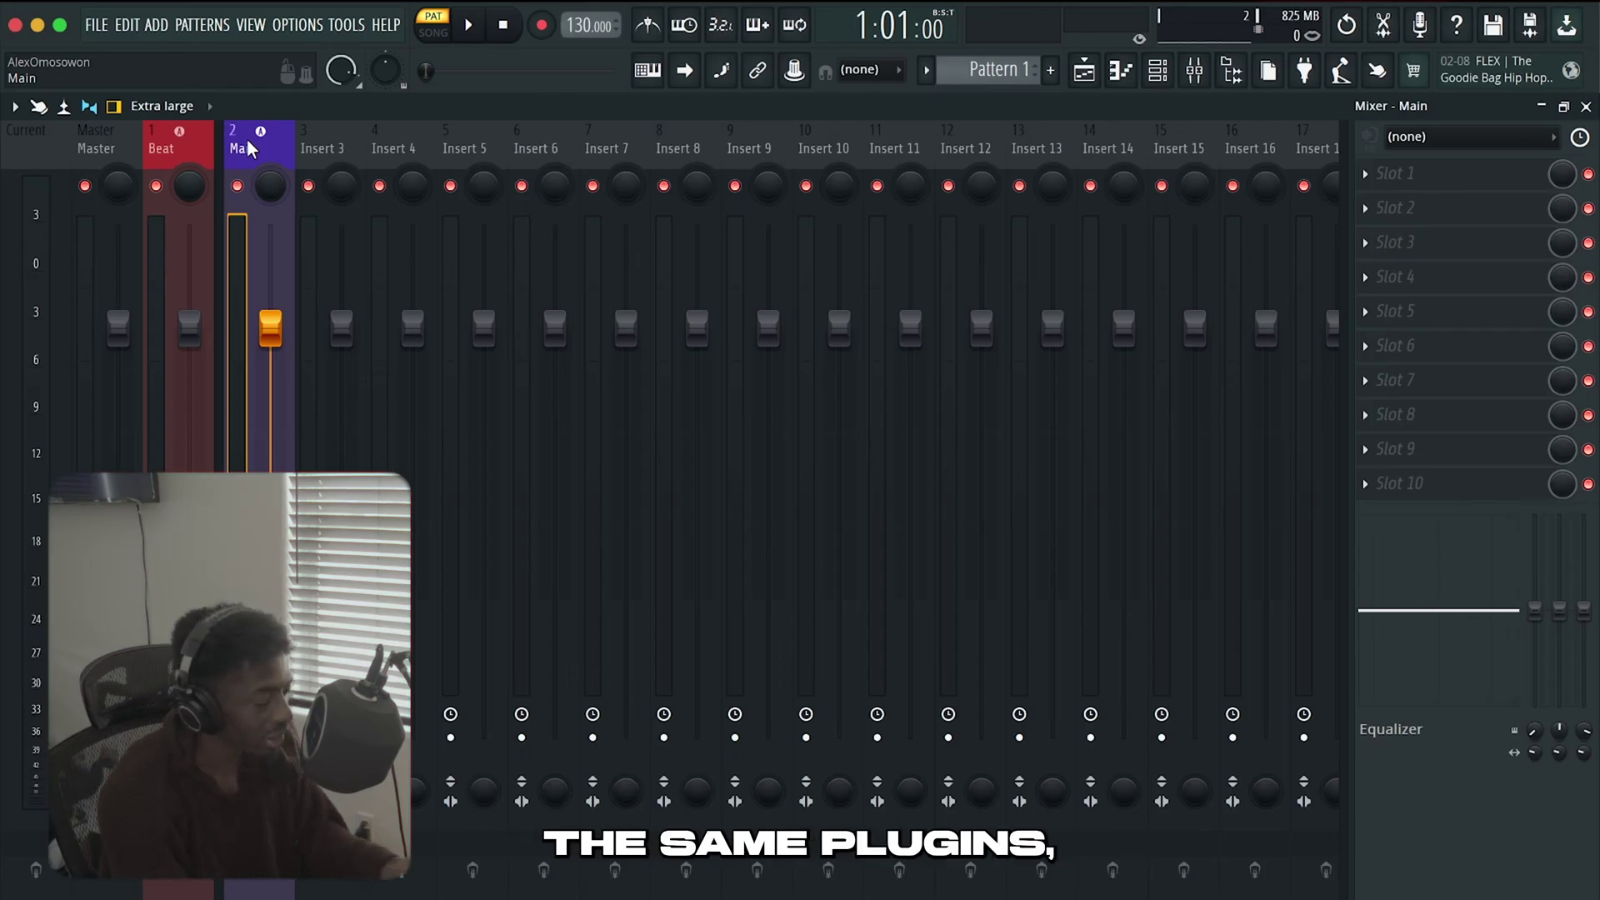
Copy the Main track state onto insert 7 and rename it 'Adlibs'
{"action": "right_click", "coordinate": [248, 150]}
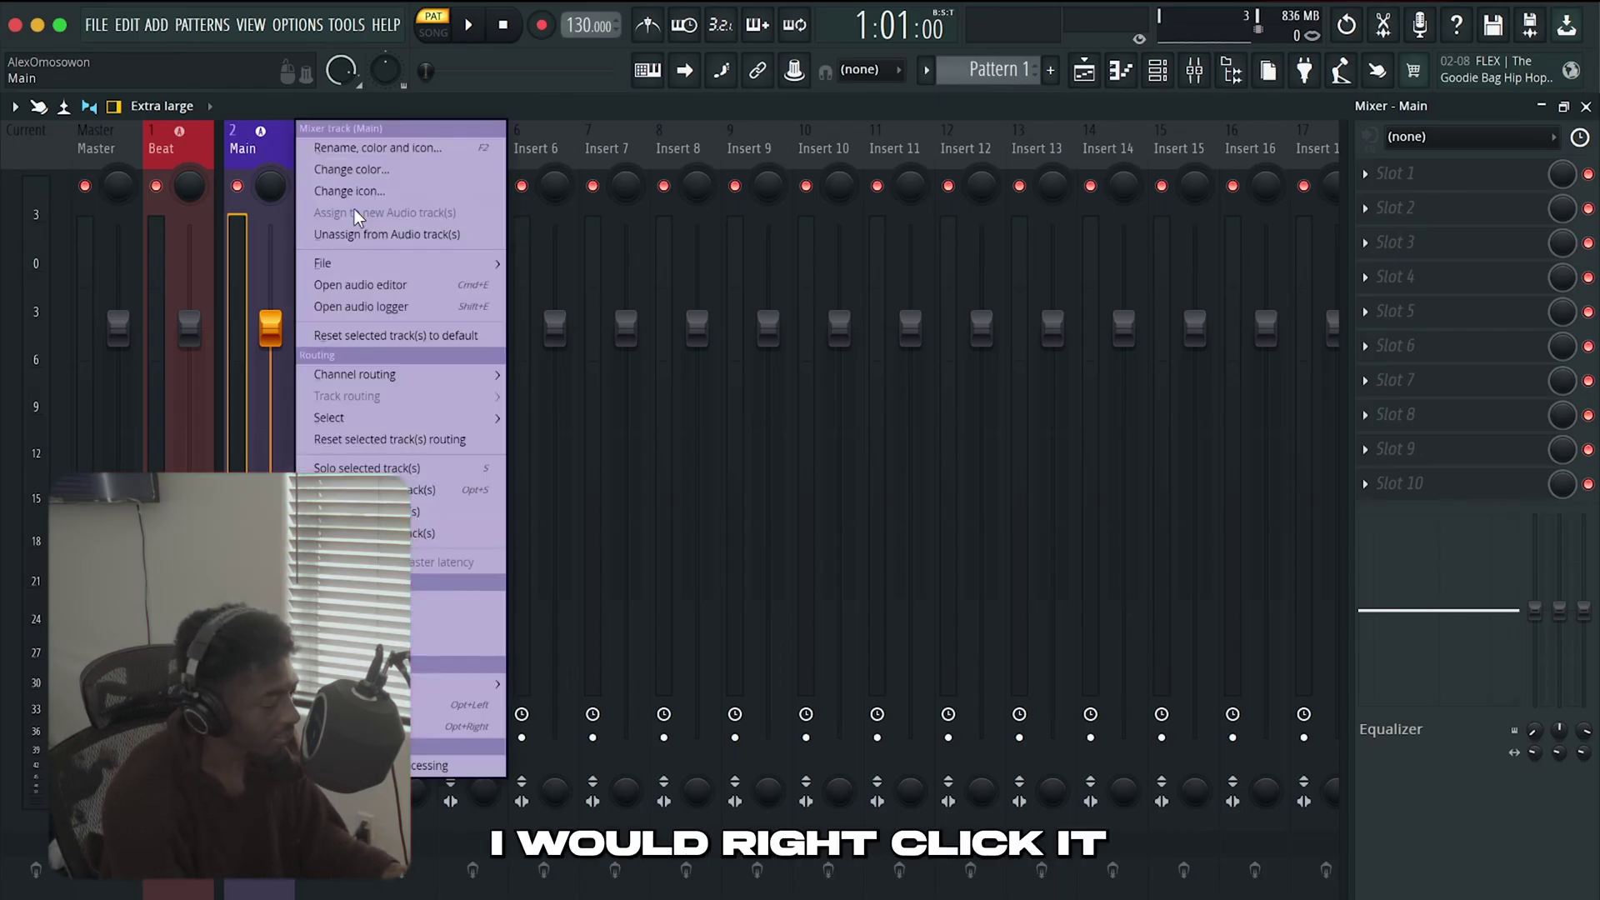
{"action": "mouse_move", "coordinate": [363, 259]}
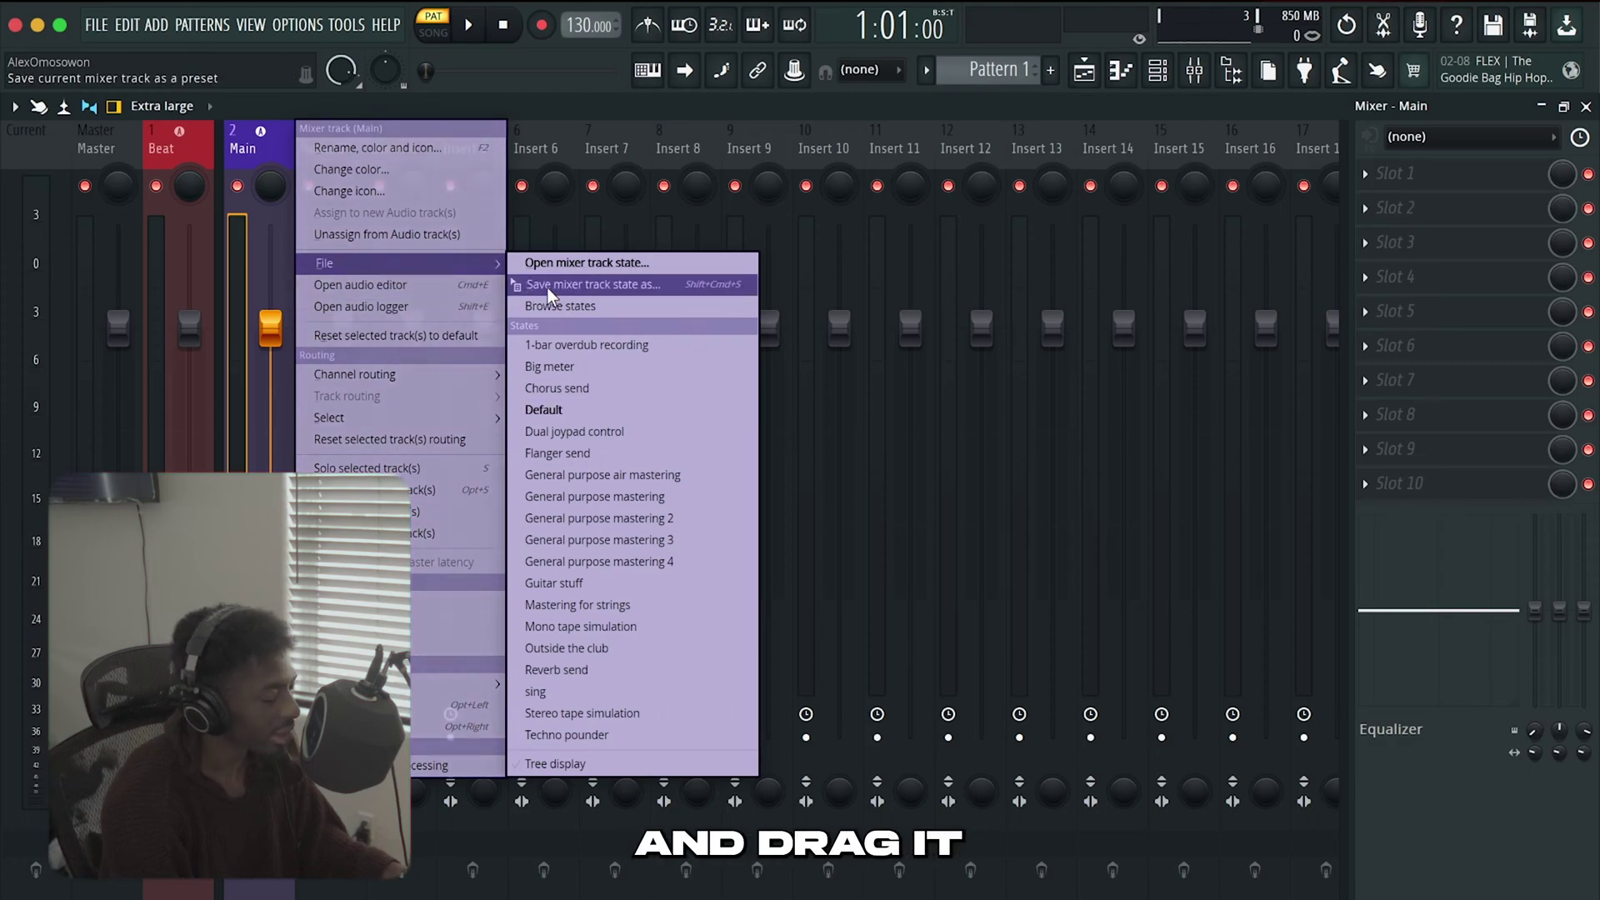
{"action": "left_click_drag", "start_coordinate": [548, 288], "coordinate": [601, 155]}
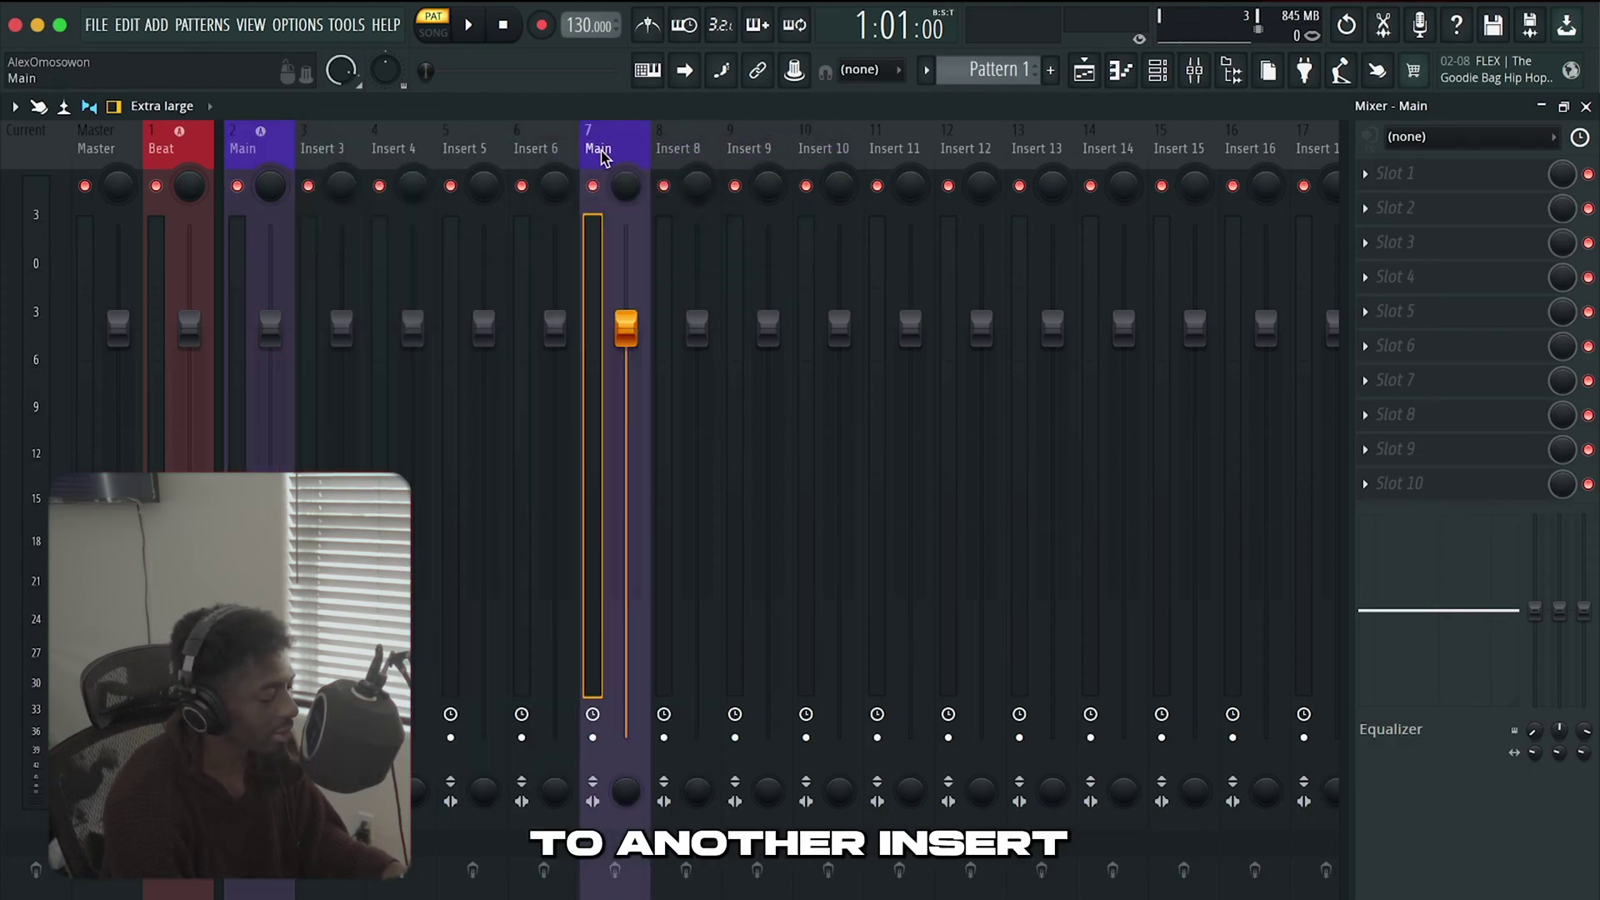
{"action": "right_click", "coordinate": [646, 127]}
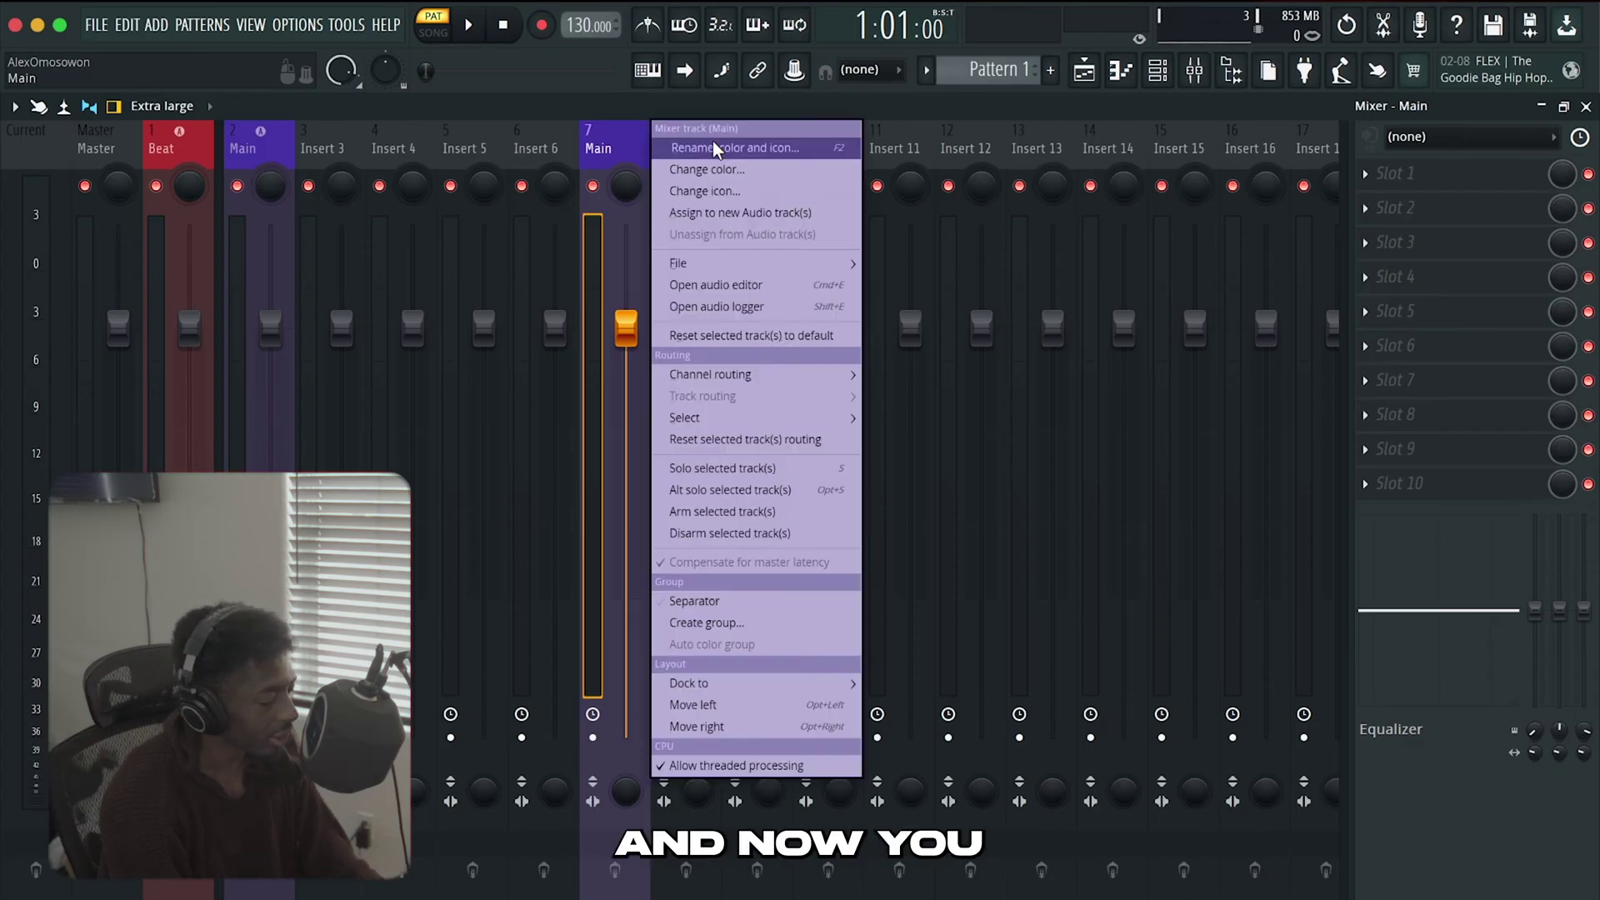
{"action": "left_click", "coordinate": [712, 142]}
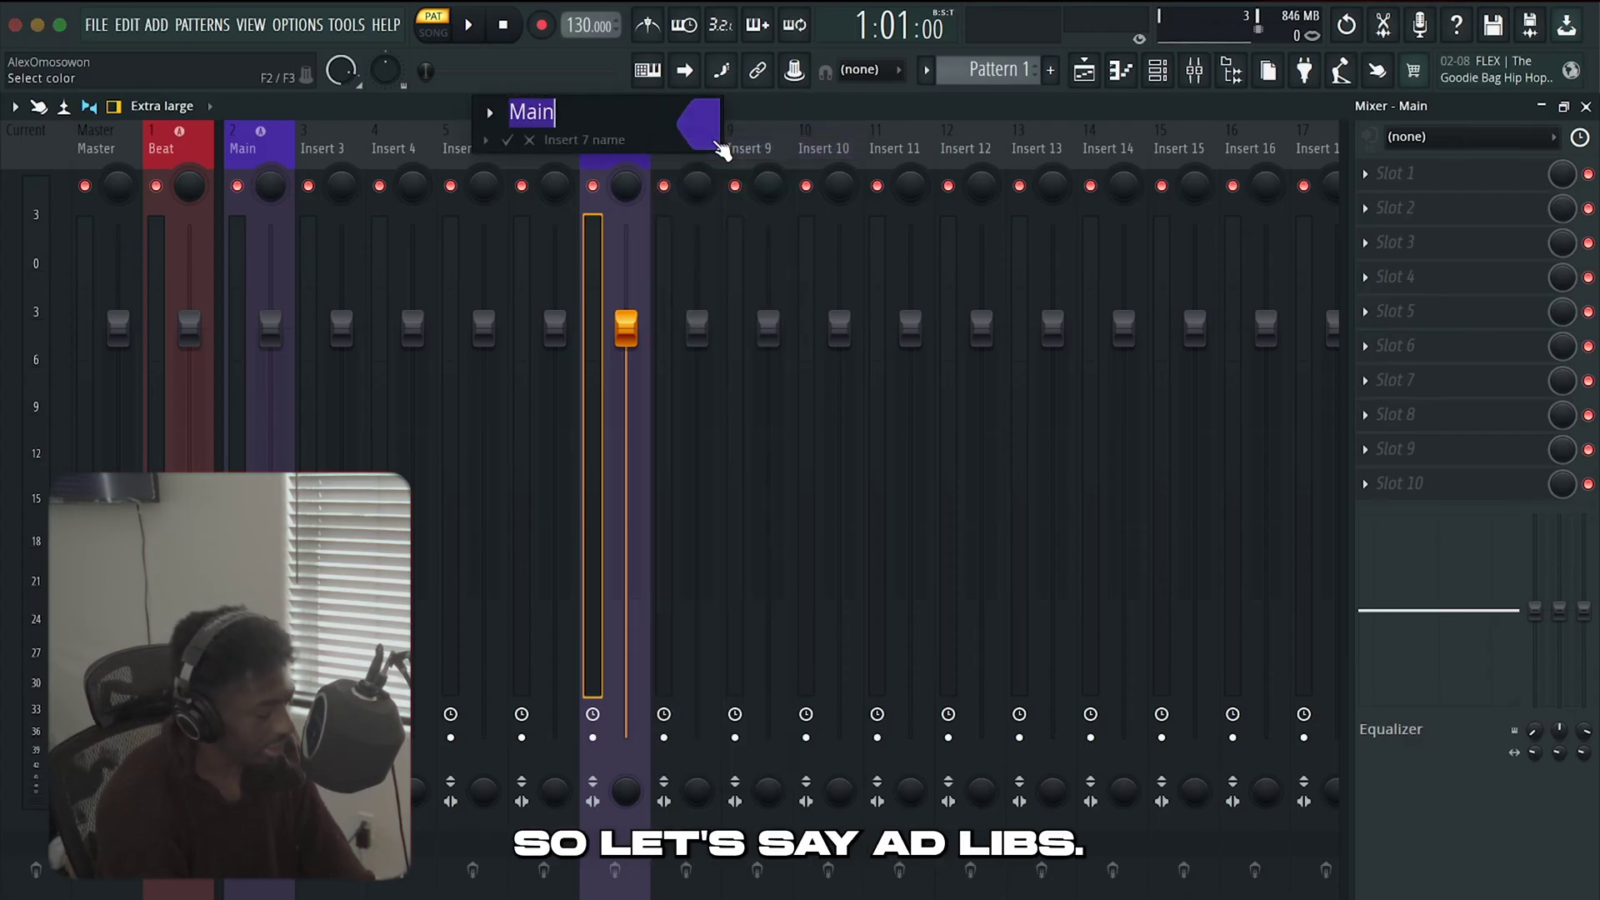
{"action": "type", "text": "Adlibs"}
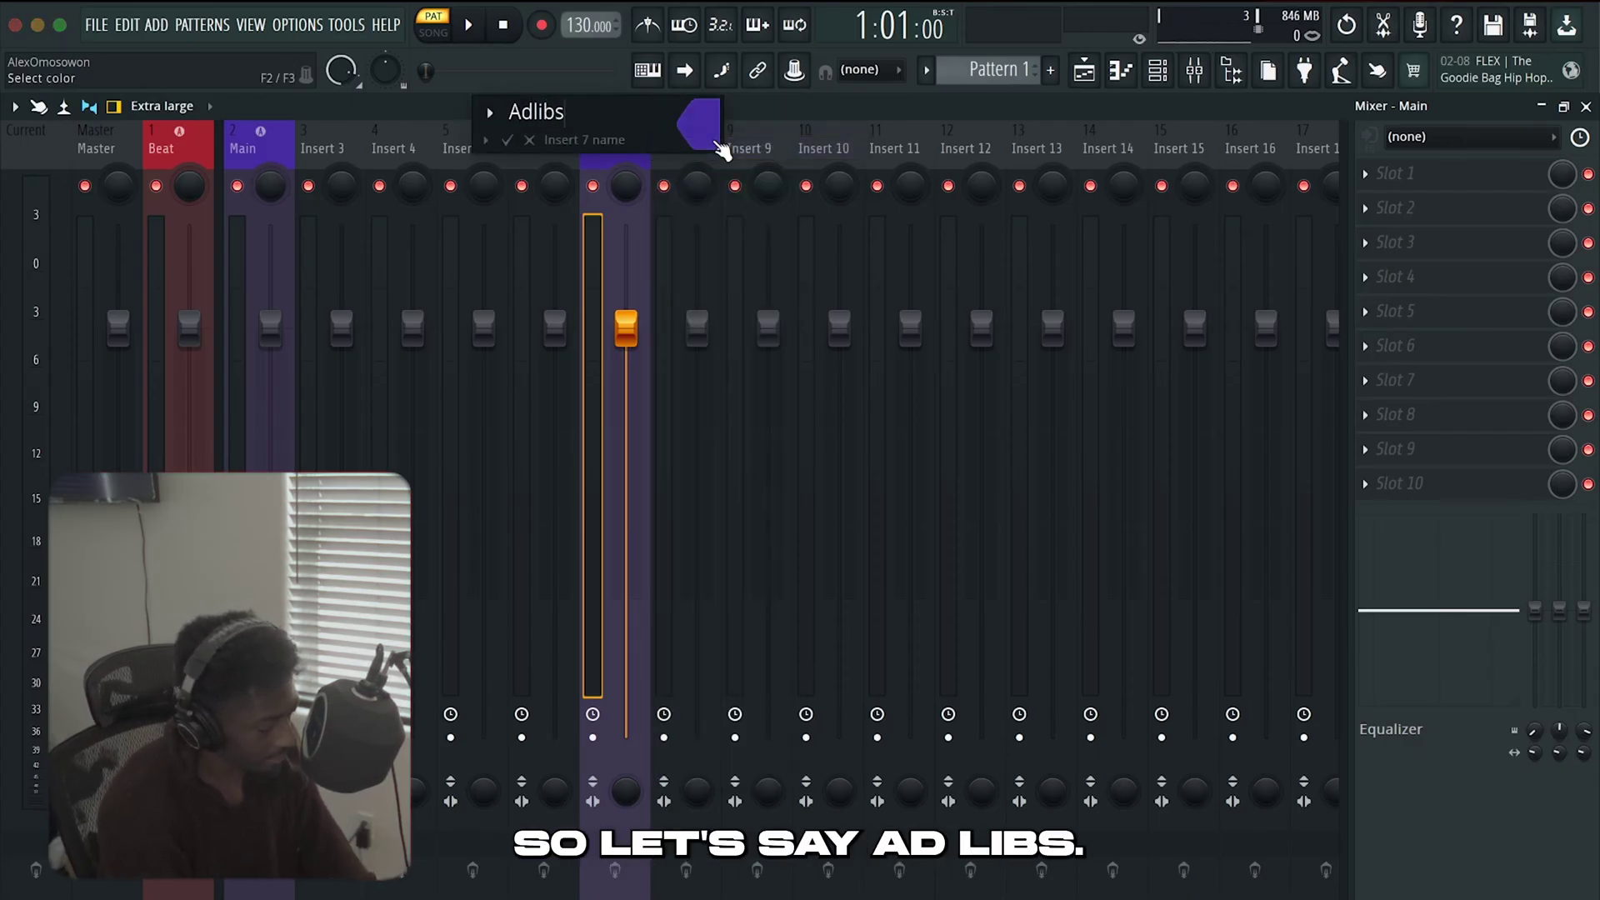
{"action": "key", "text": "Return"}
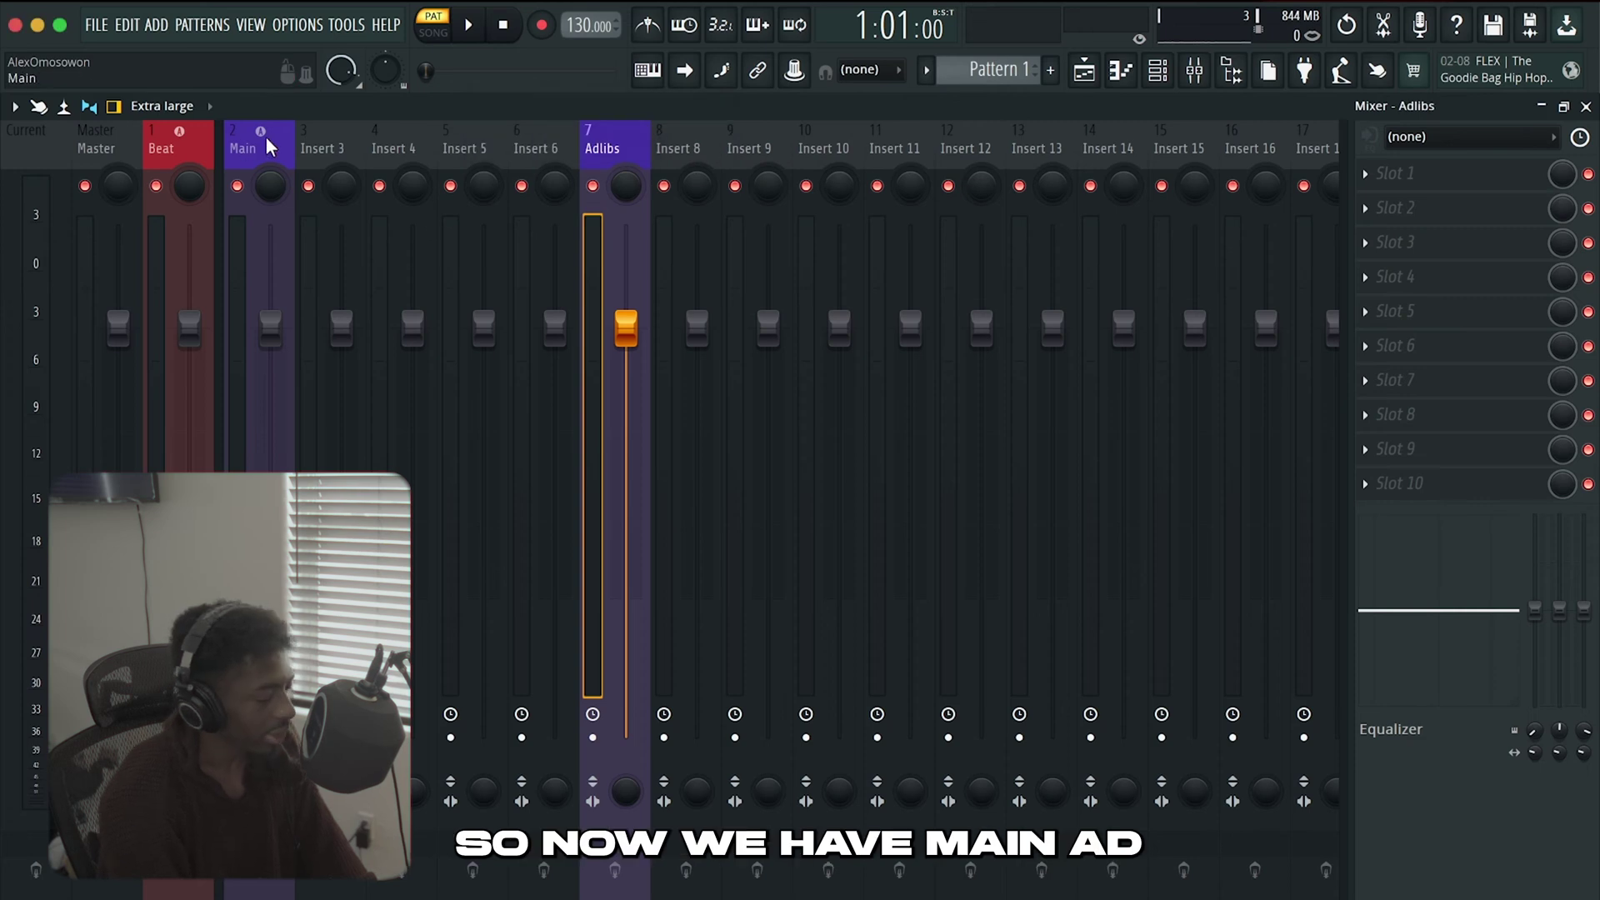
Colour Adlibs granite gray and link it to a new playlist audio track
{"action": "right_click", "coordinate": [618, 145]}
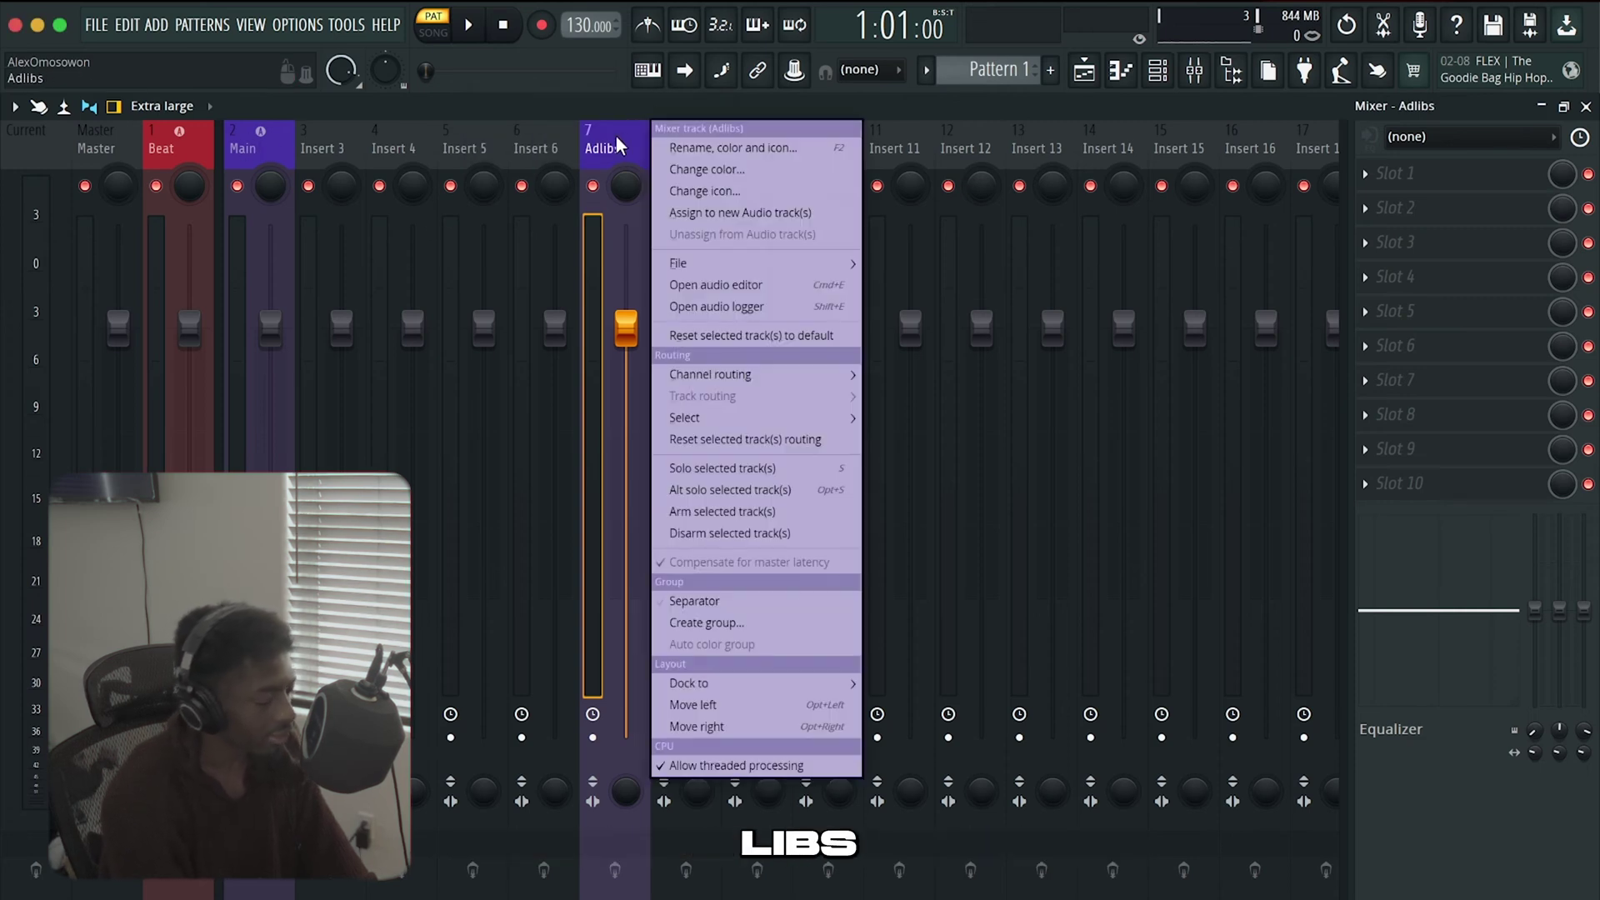
{"action": "left_click", "coordinate": [708, 169]}
{"action": "left_click", "coordinate": [818, 271]}
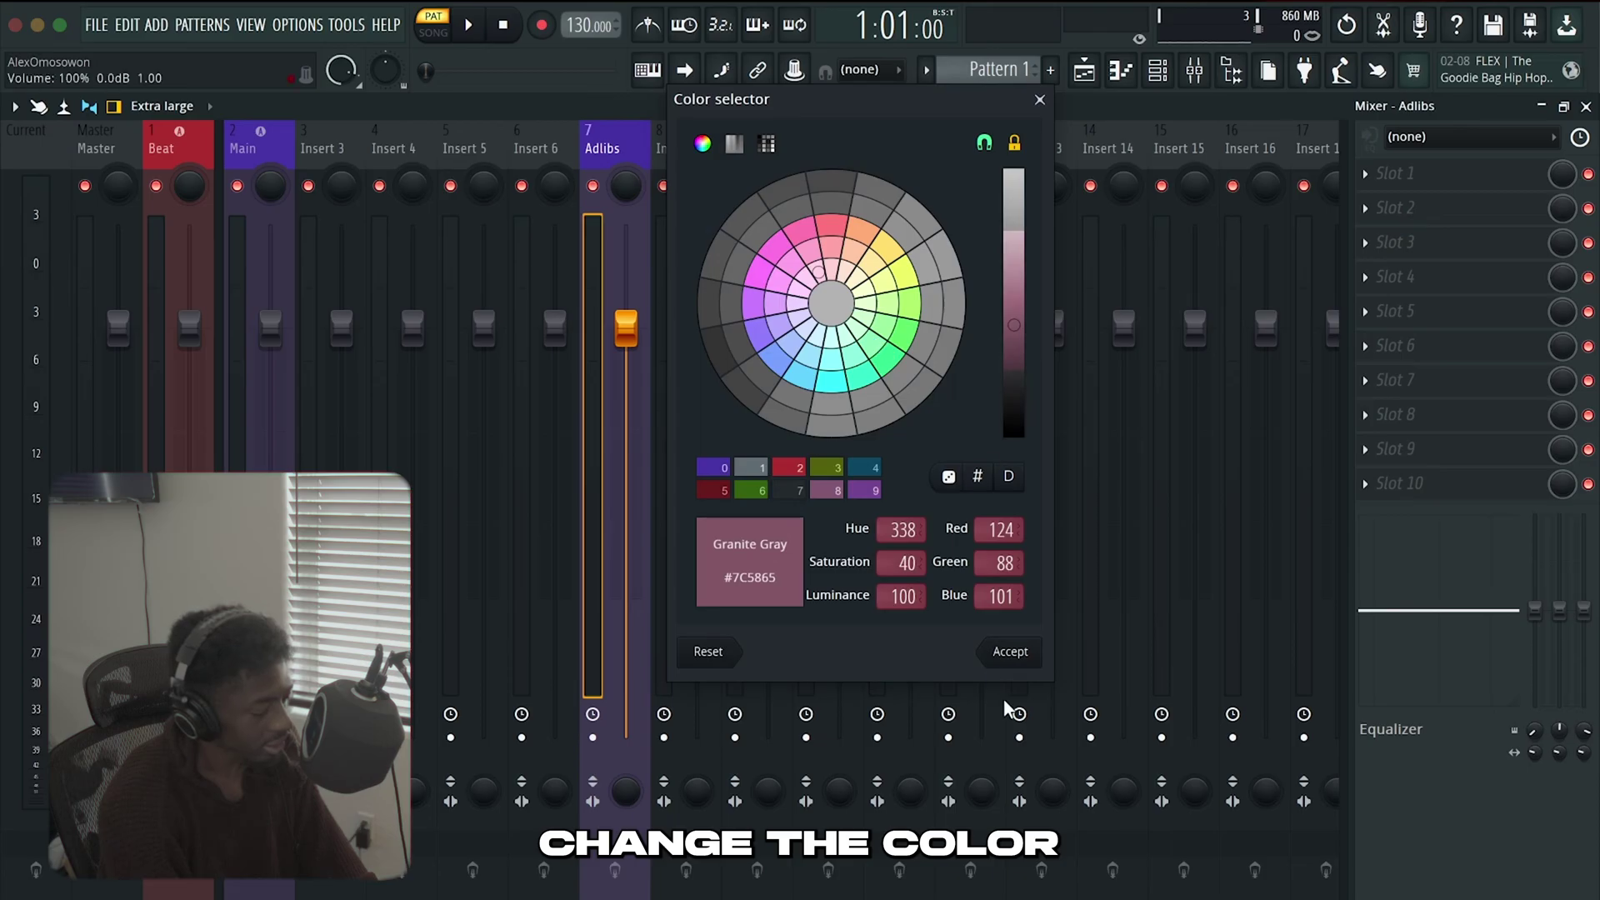
{"action": "left_click", "coordinate": [1012, 652]}
{"action": "right_click", "coordinate": [599, 147]}
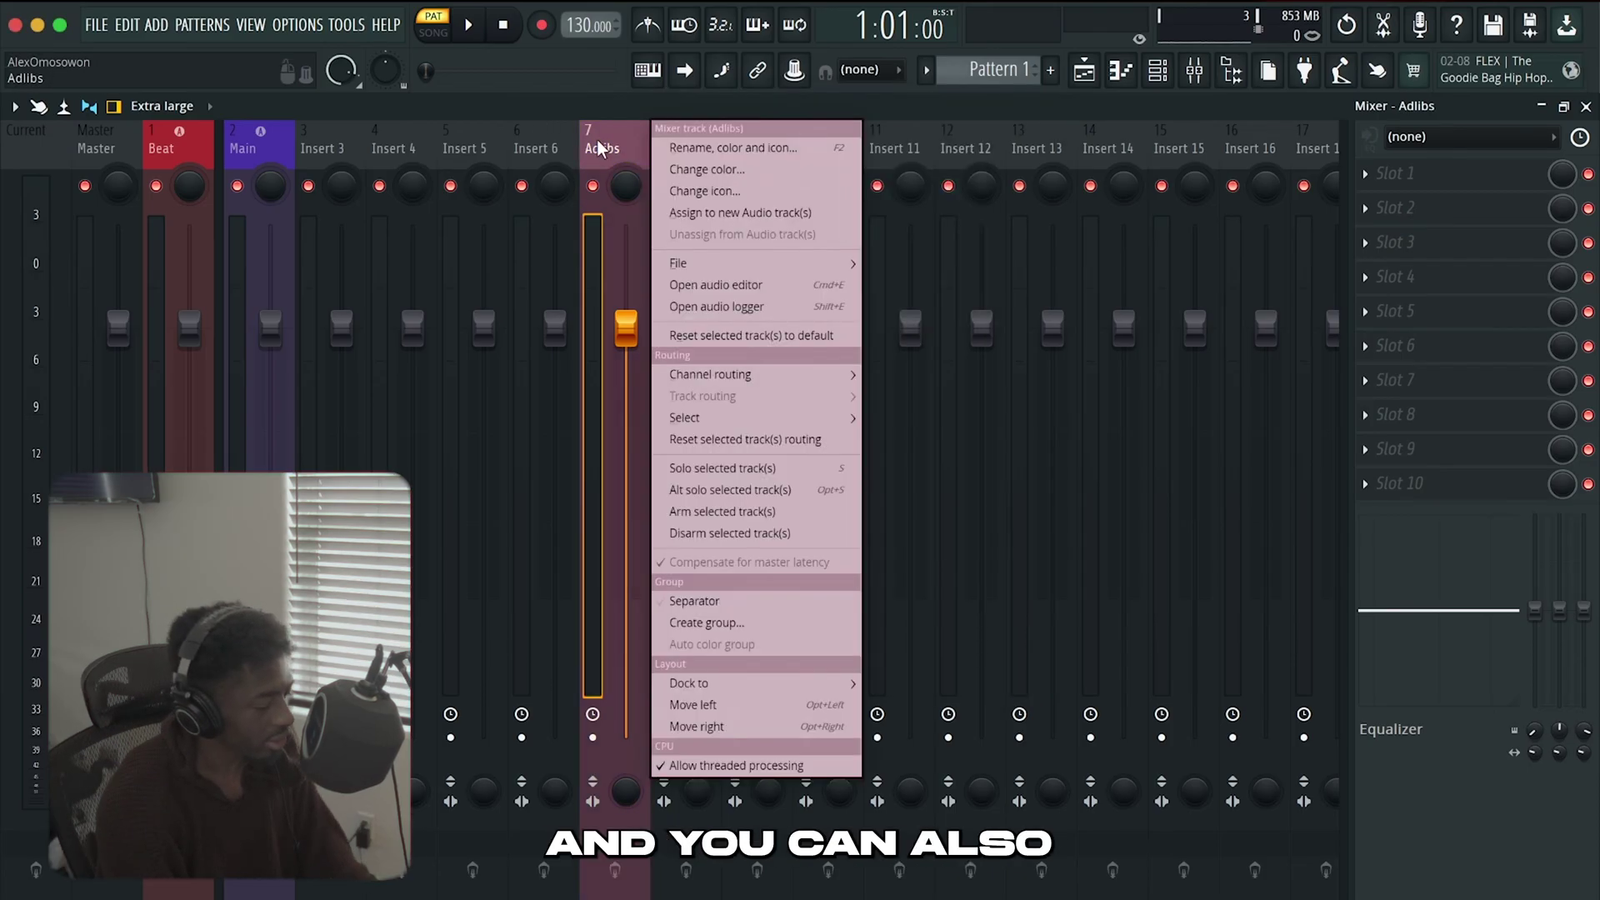
{"action": "left_click", "coordinate": [729, 212]}
In the playlist, set Track 6 to an audio track routed to mixer insert 11
{"action": "key", "text": "F5"}
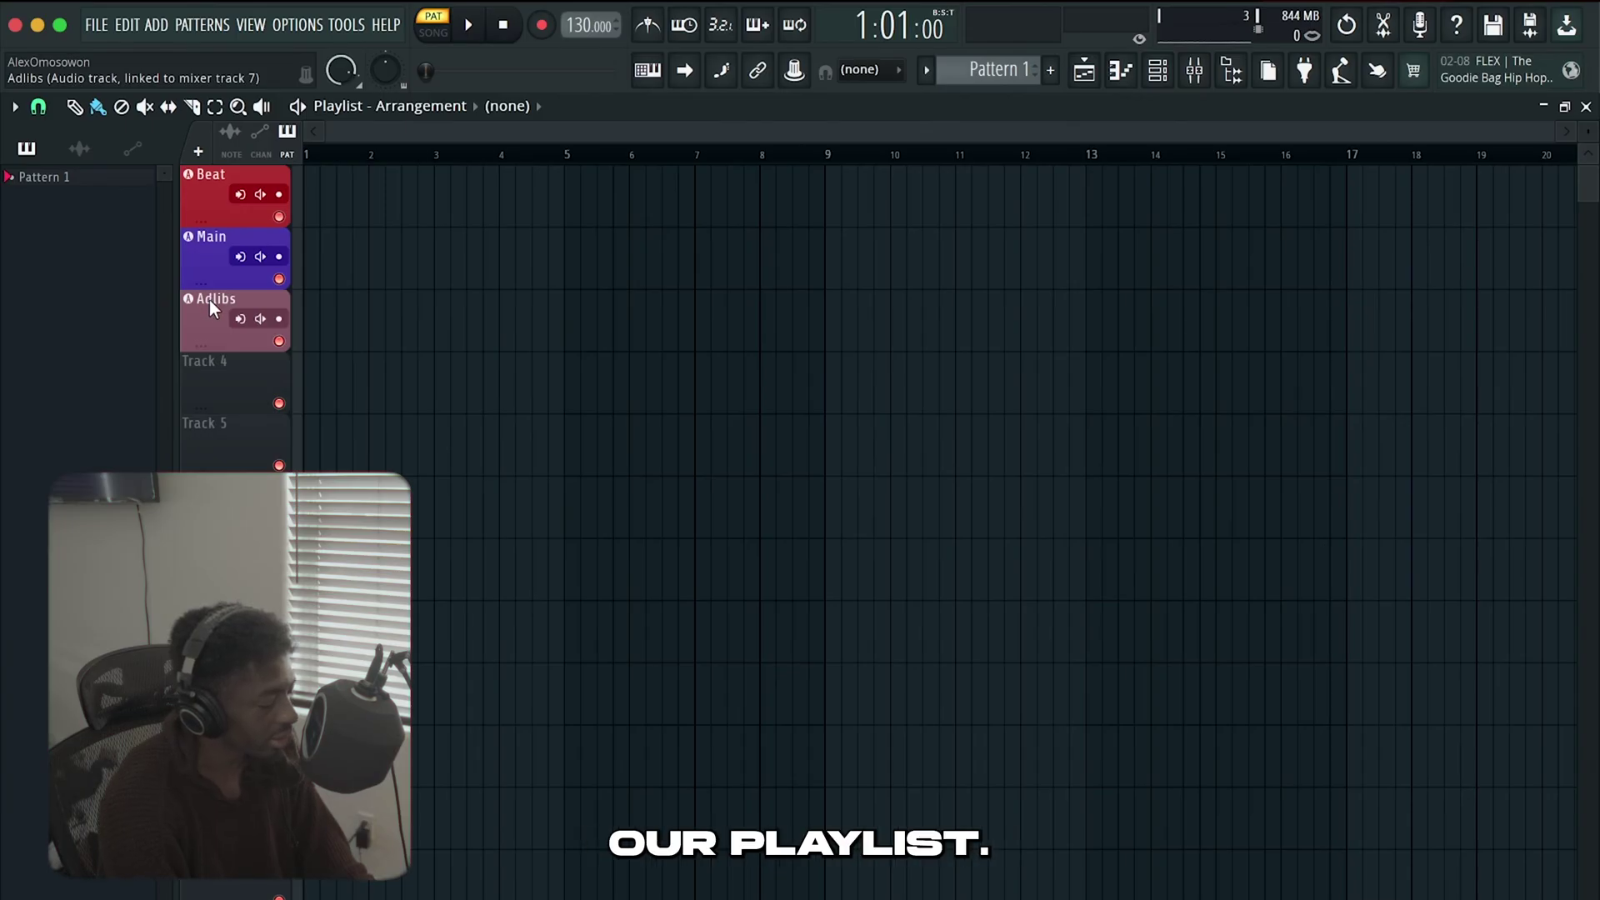
{"action": "left_click", "coordinate": [210, 305]}
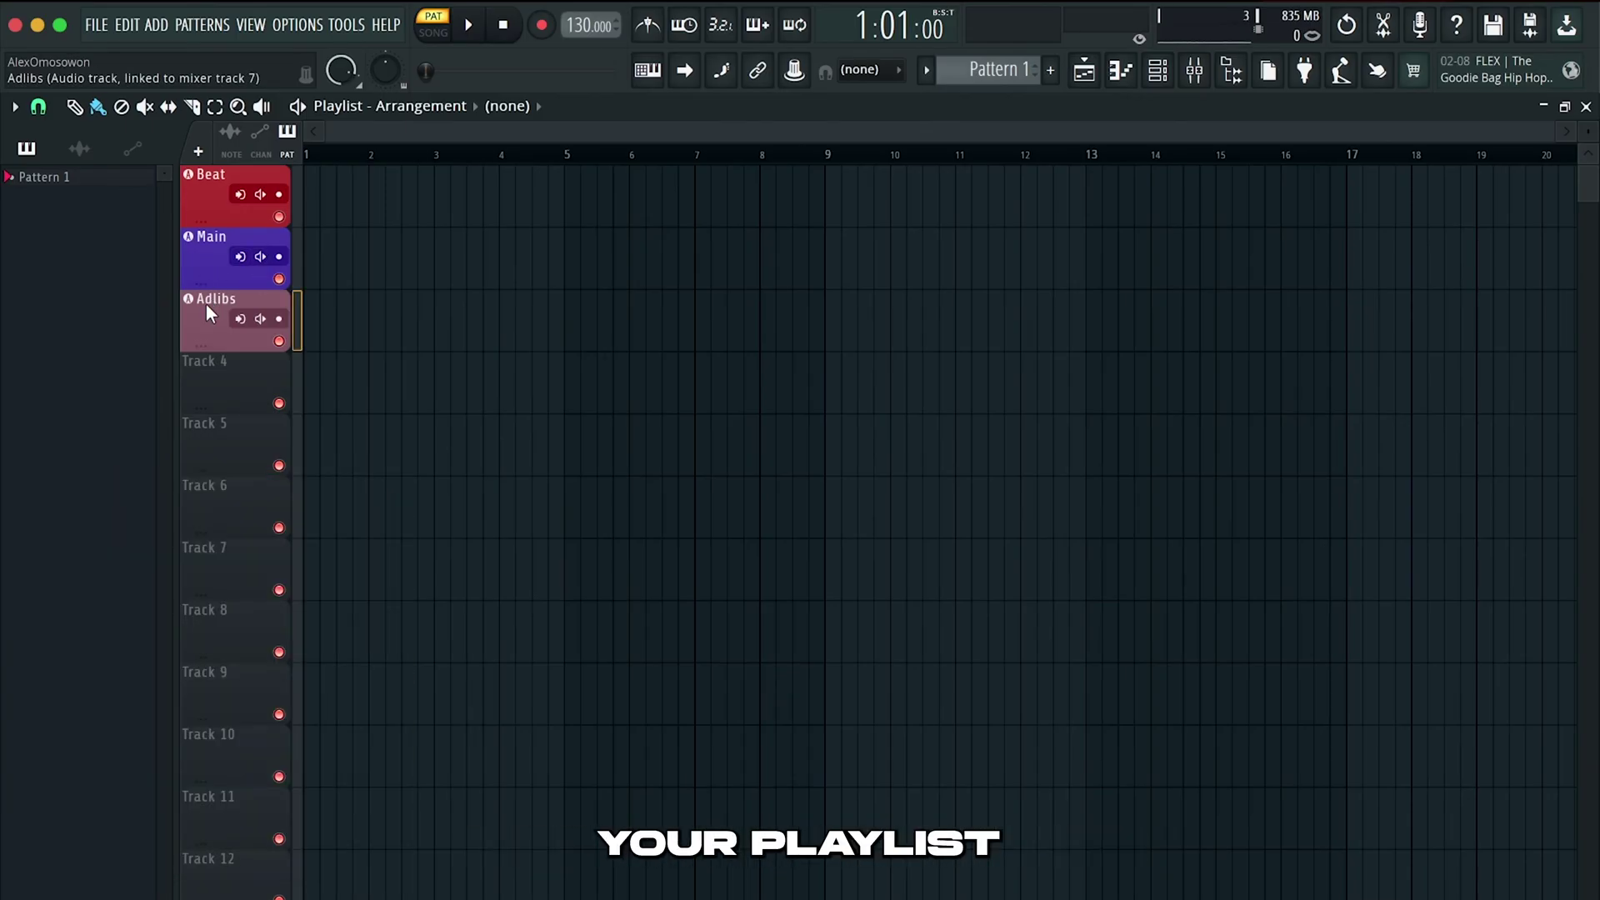
{"action": "right_click", "coordinate": [217, 501]}
{"action": "mouse_move", "coordinate": [264, 546]}
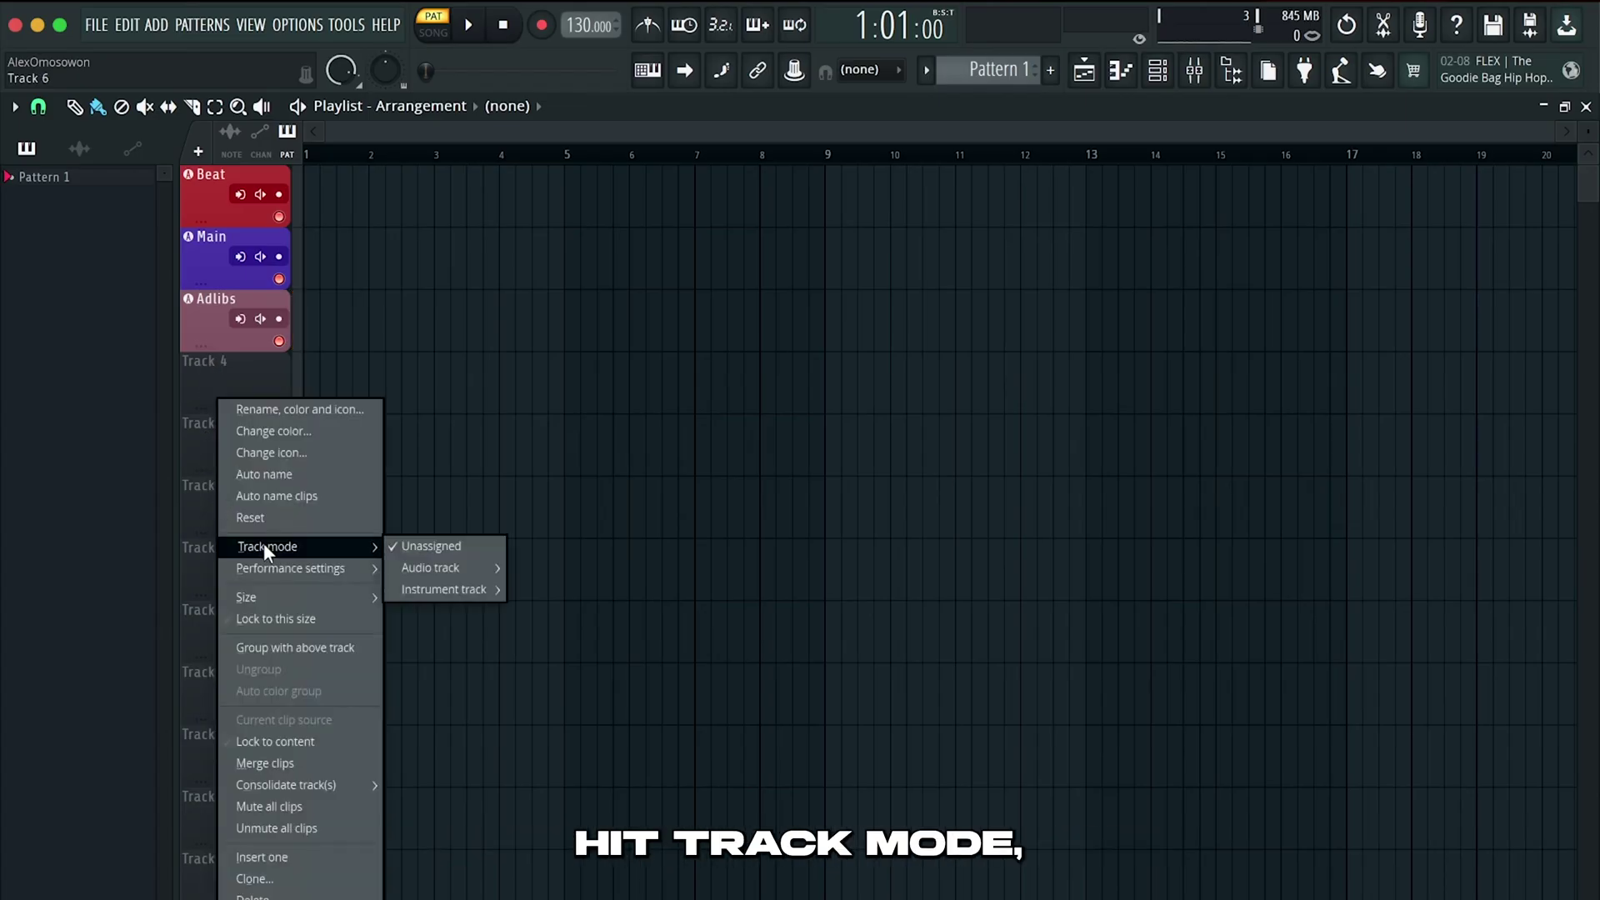
{"action": "mouse_move", "coordinate": [437, 573]}
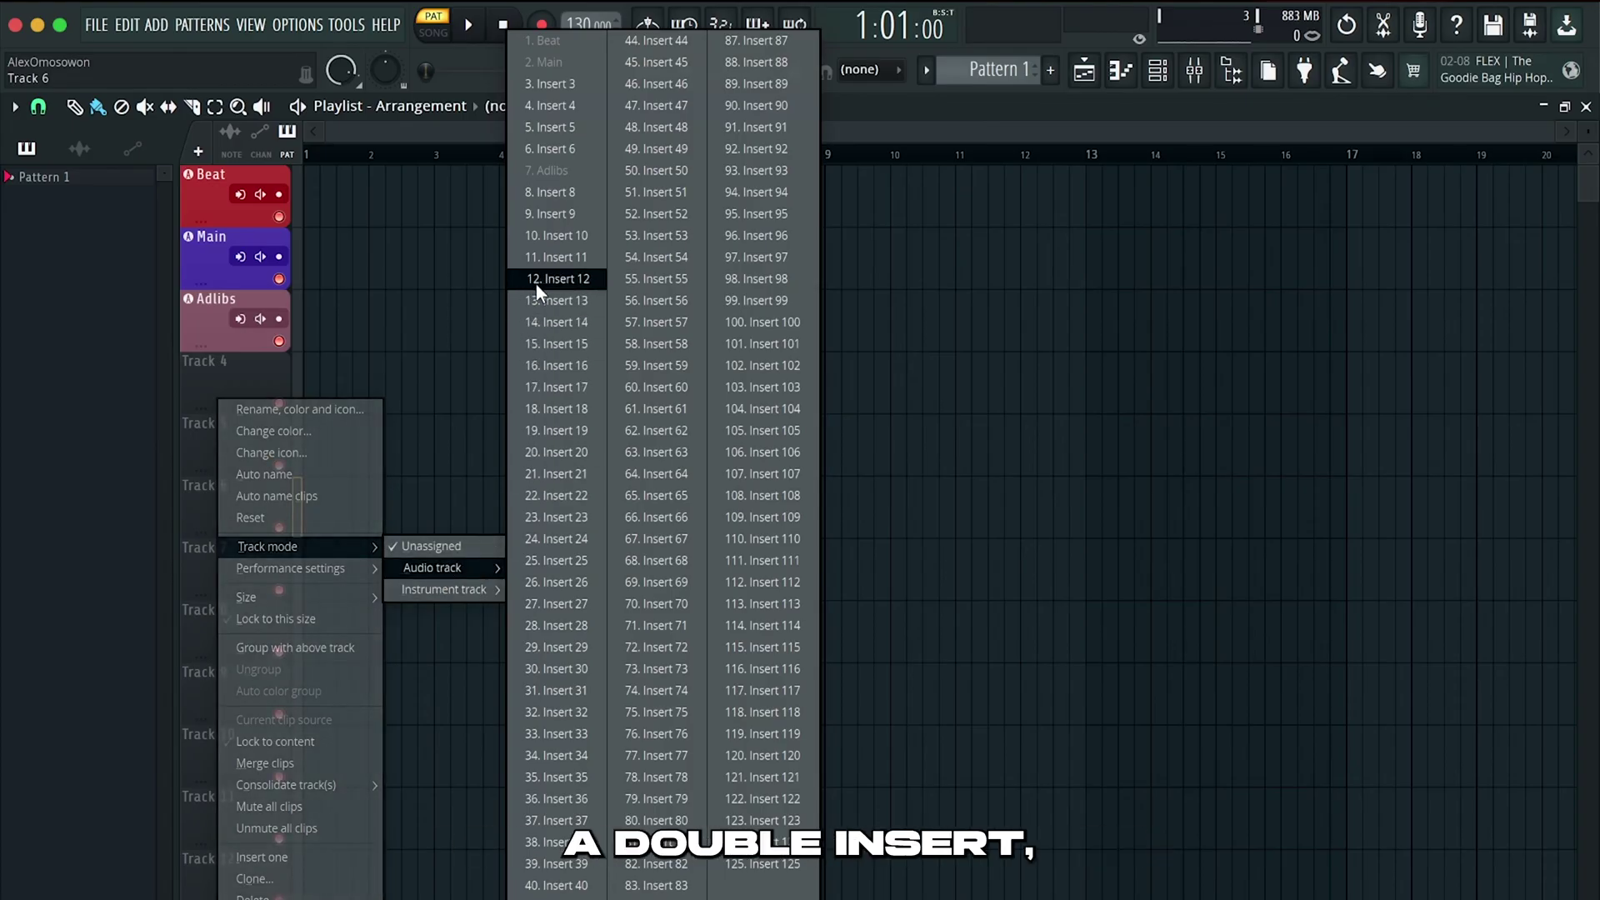
{"action": "left_click", "coordinate": [547, 259]}
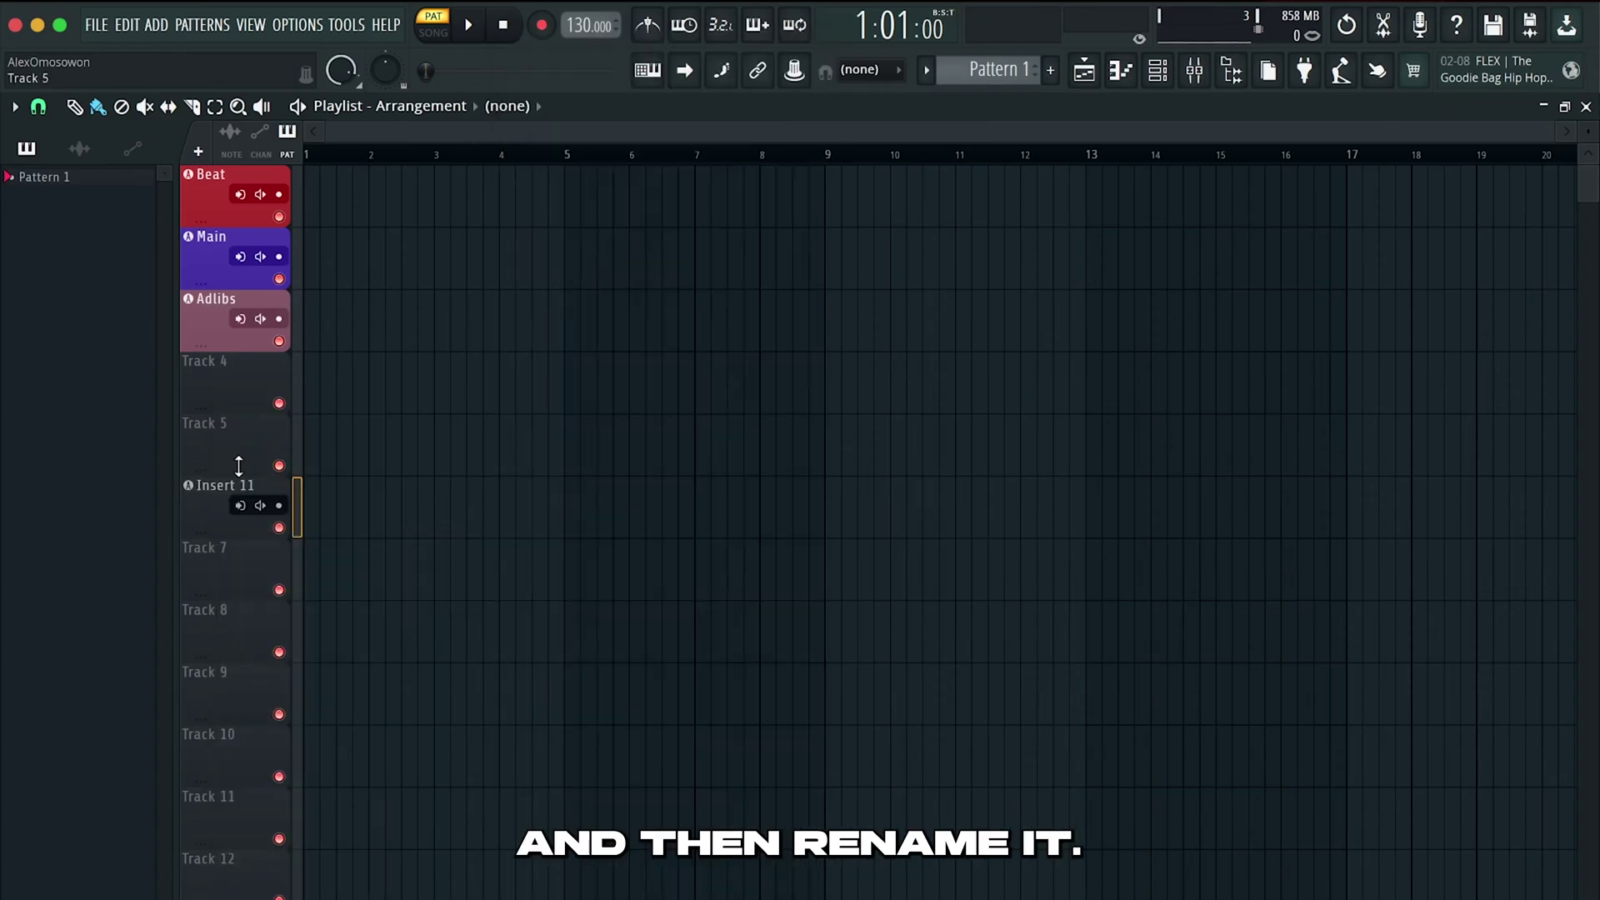
Rename the Insert 11 playlist track to 'Doubles'
{"action": "right_click", "coordinate": [238, 481]}
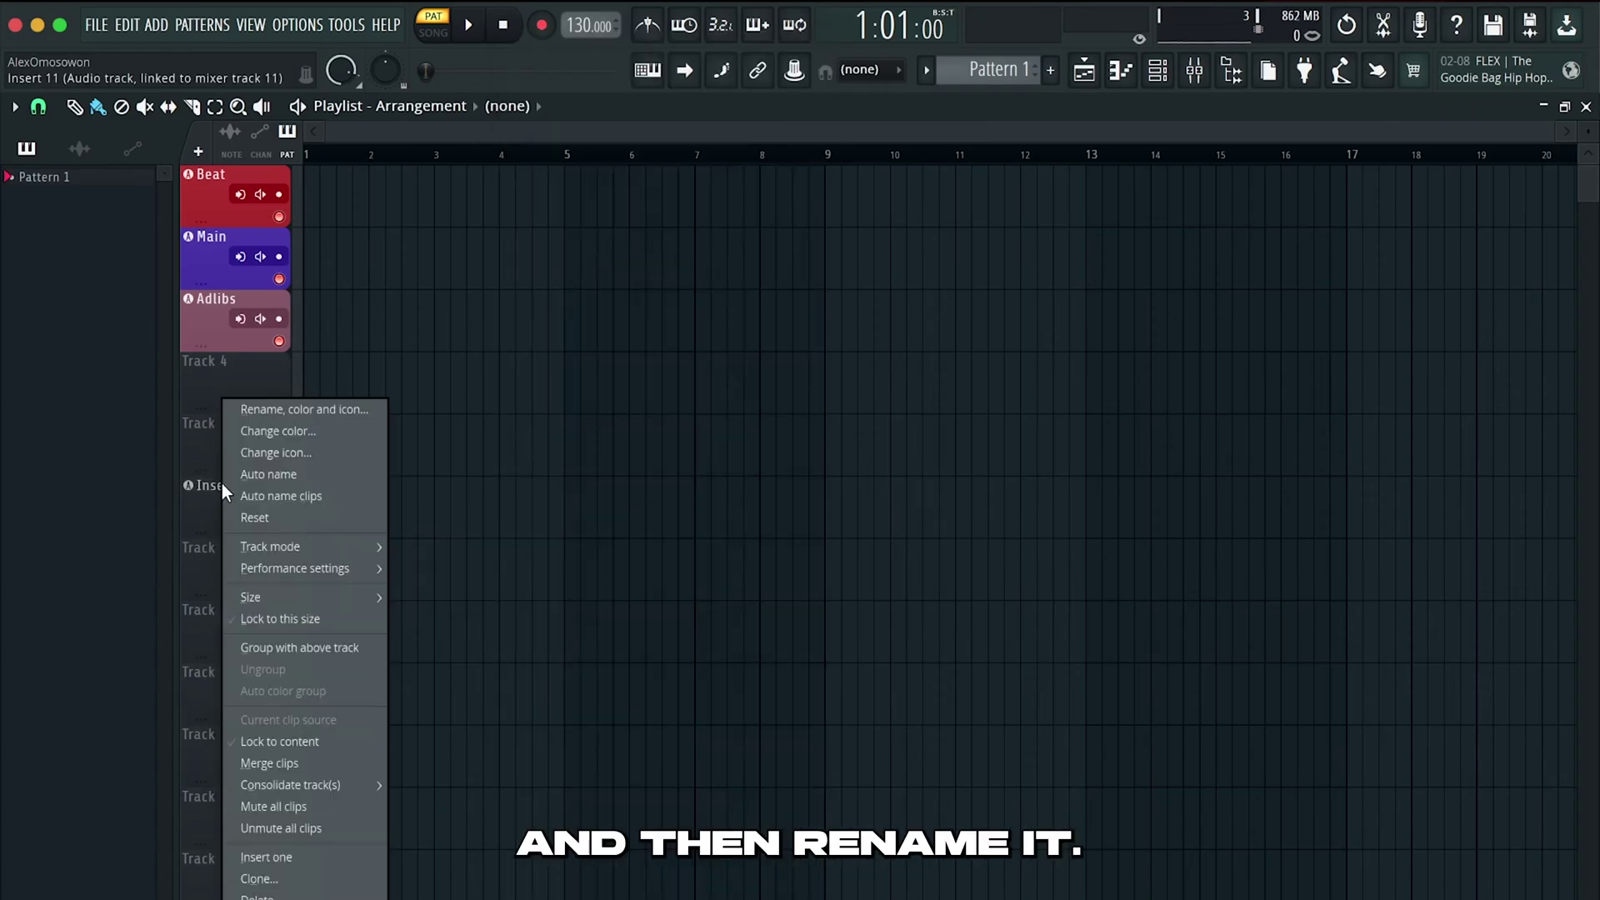
{"action": "left_click", "coordinate": [304, 420]}
{"action": "type", "text": "Doi"}
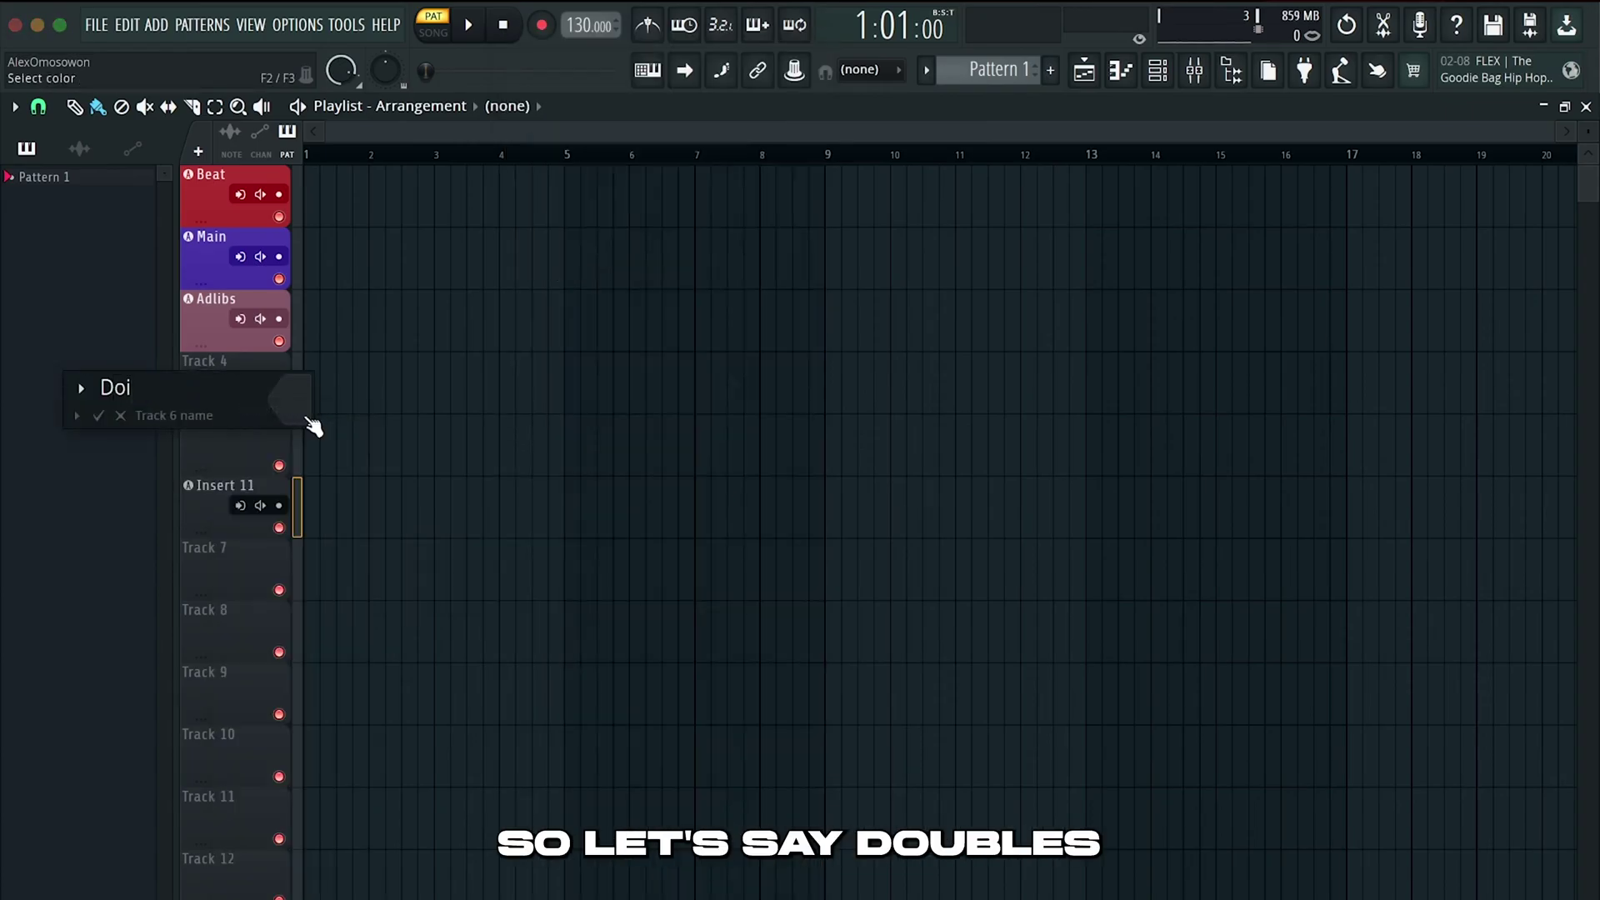
{"action": "type", "text": "ubles"}
{"action": "key", "text": "Return"}
Colour the Doubles track dark olive green
{"action": "right_click", "coordinate": [214, 464]}
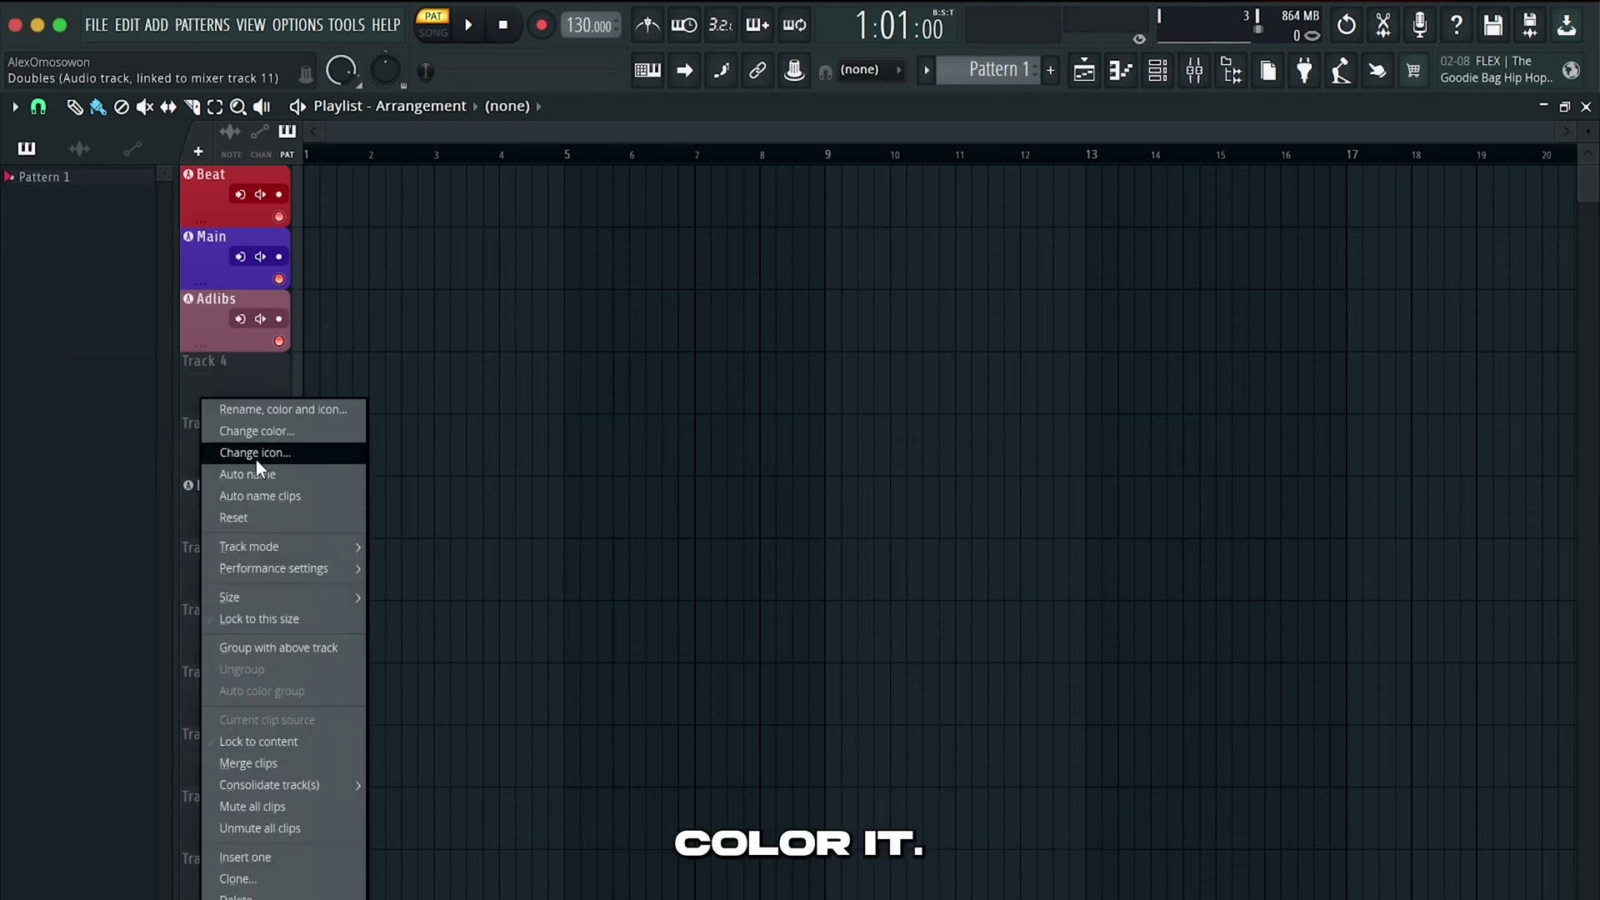
{"action": "left_click", "coordinate": [266, 432]}
{"action": "left_click", "coordinate": [440, 515]}
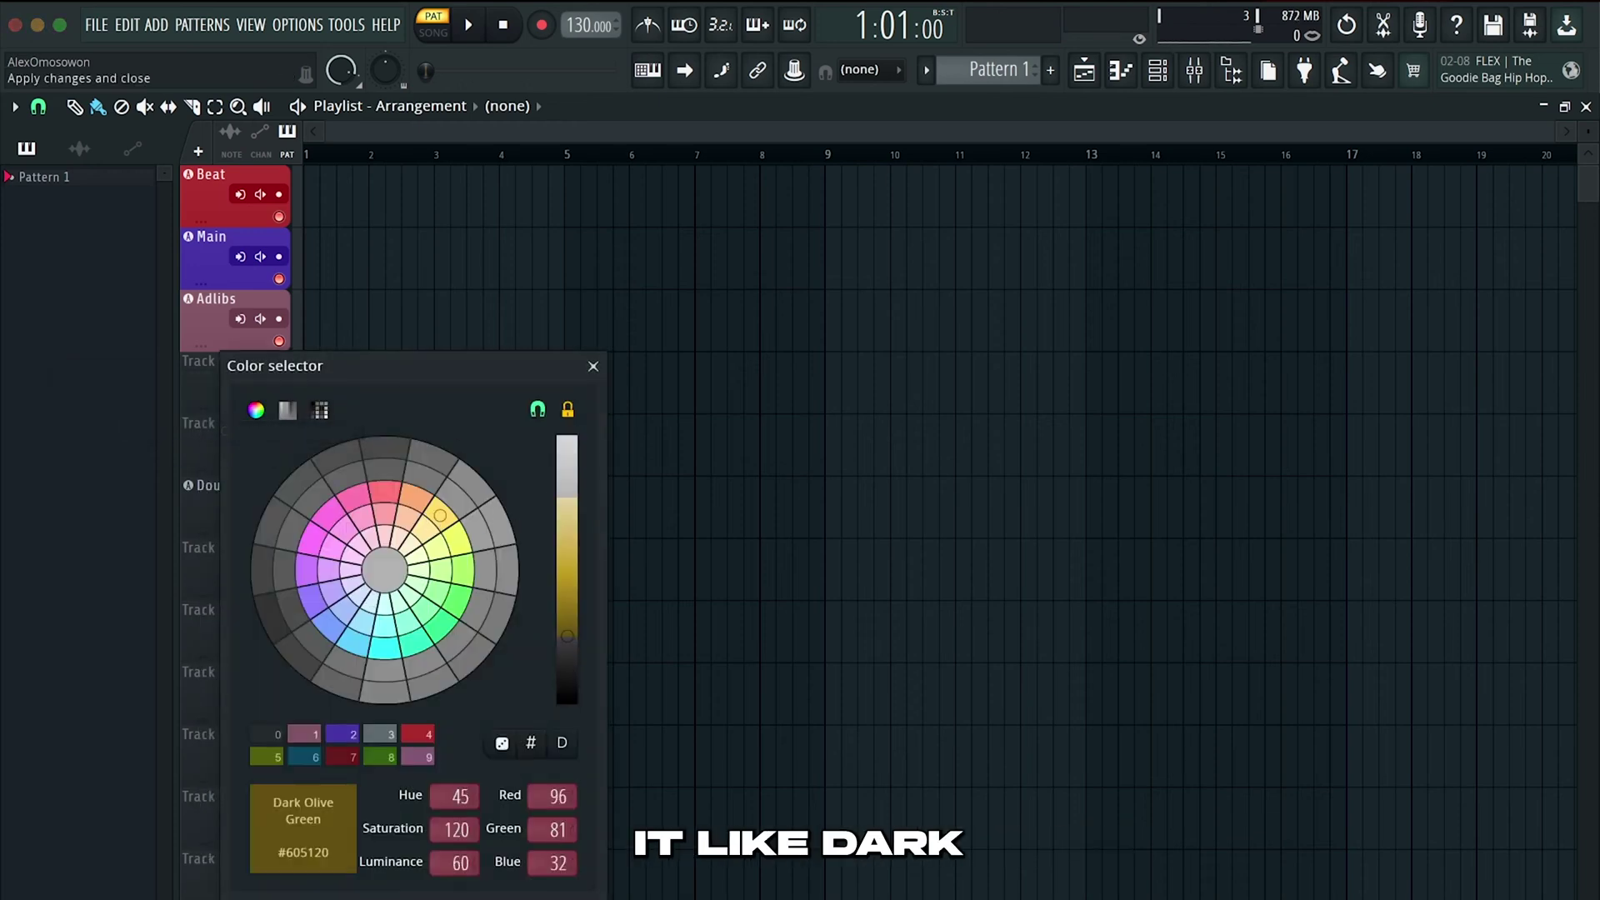
{"action": "left_click", "coordinate": [593, 366]}
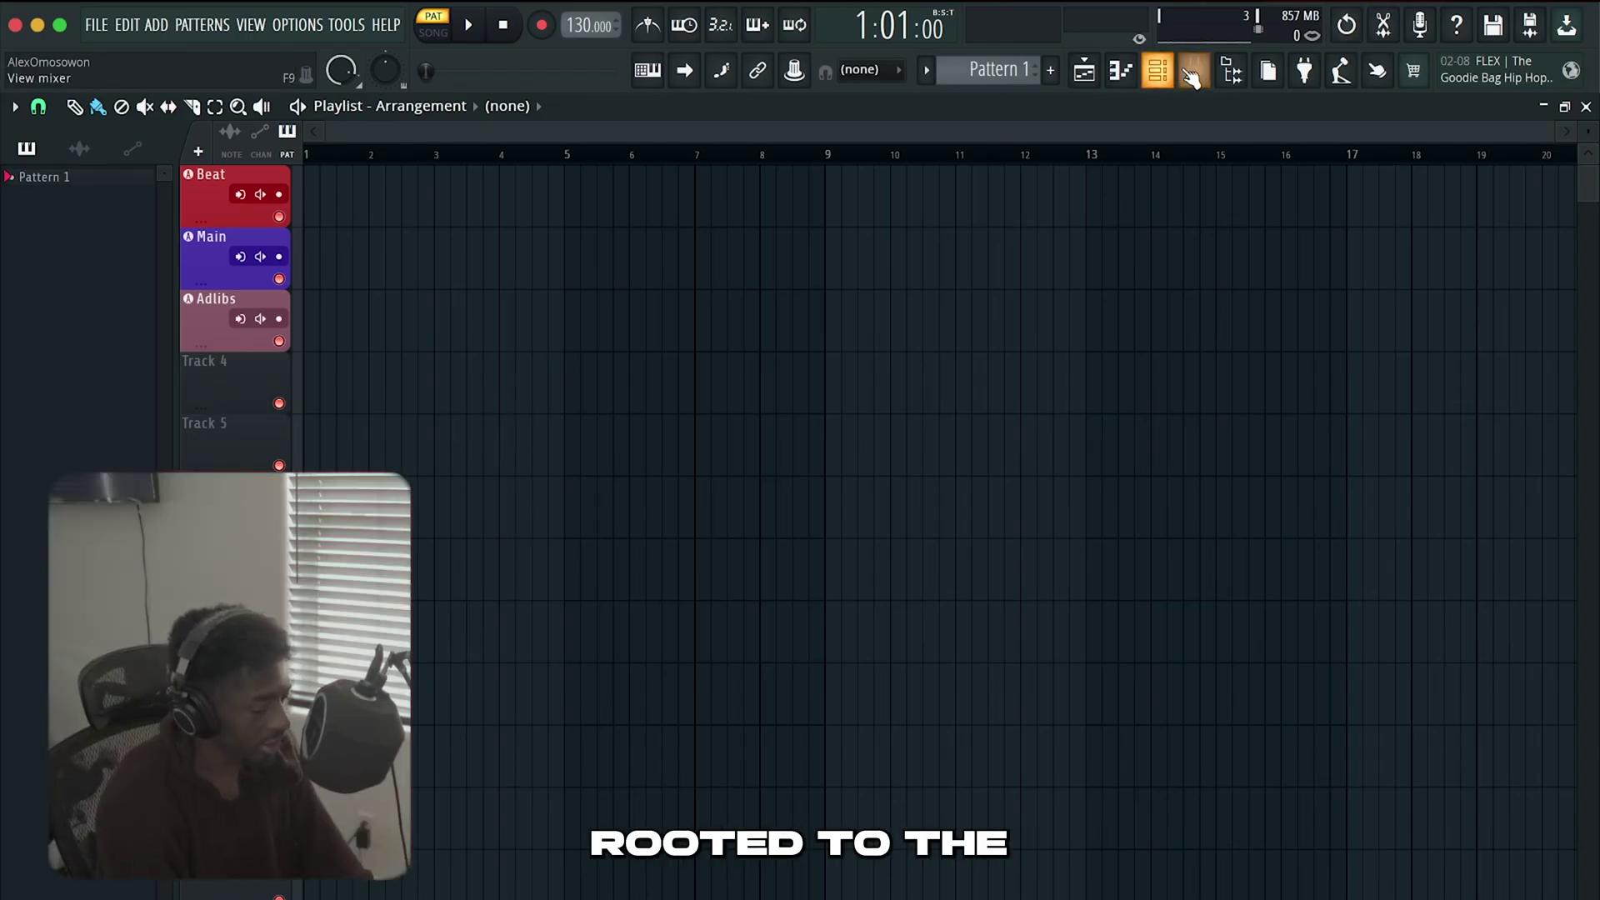
Show the mixer with insert 11 'Doubles' alongside Beat, Main and Adlibs
{"action": "left_click", "coordinate": [1194, 70]}
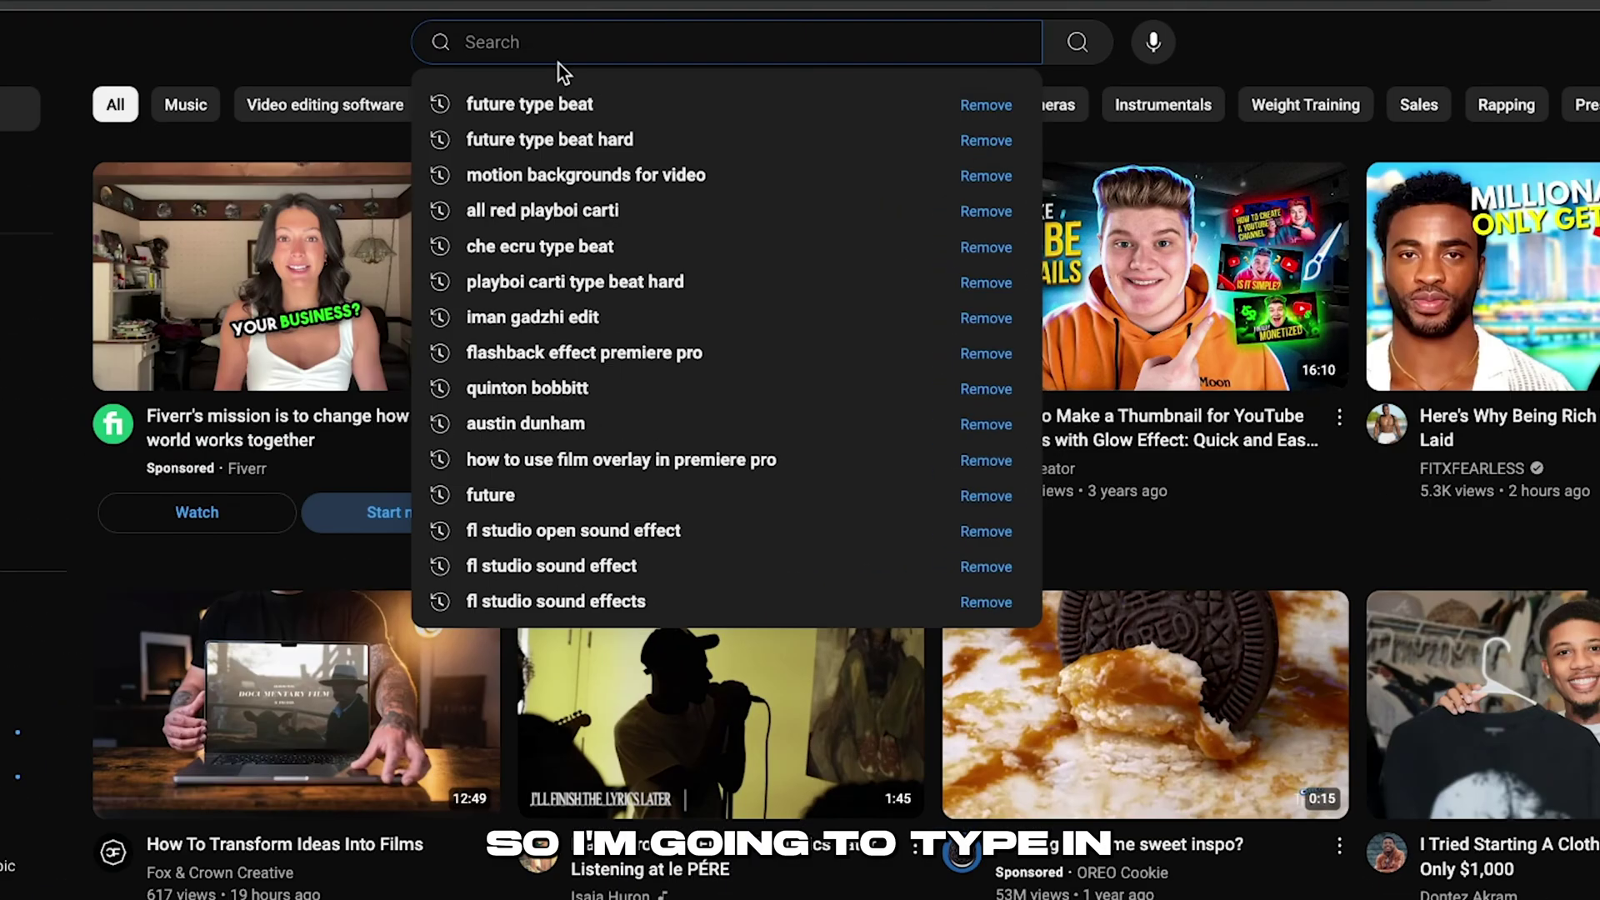
Search YouTube for 'future type beat', browse the results, and drag the beat clip to bar 1
{"action": "left_click", "coordinate": [546, 50]}
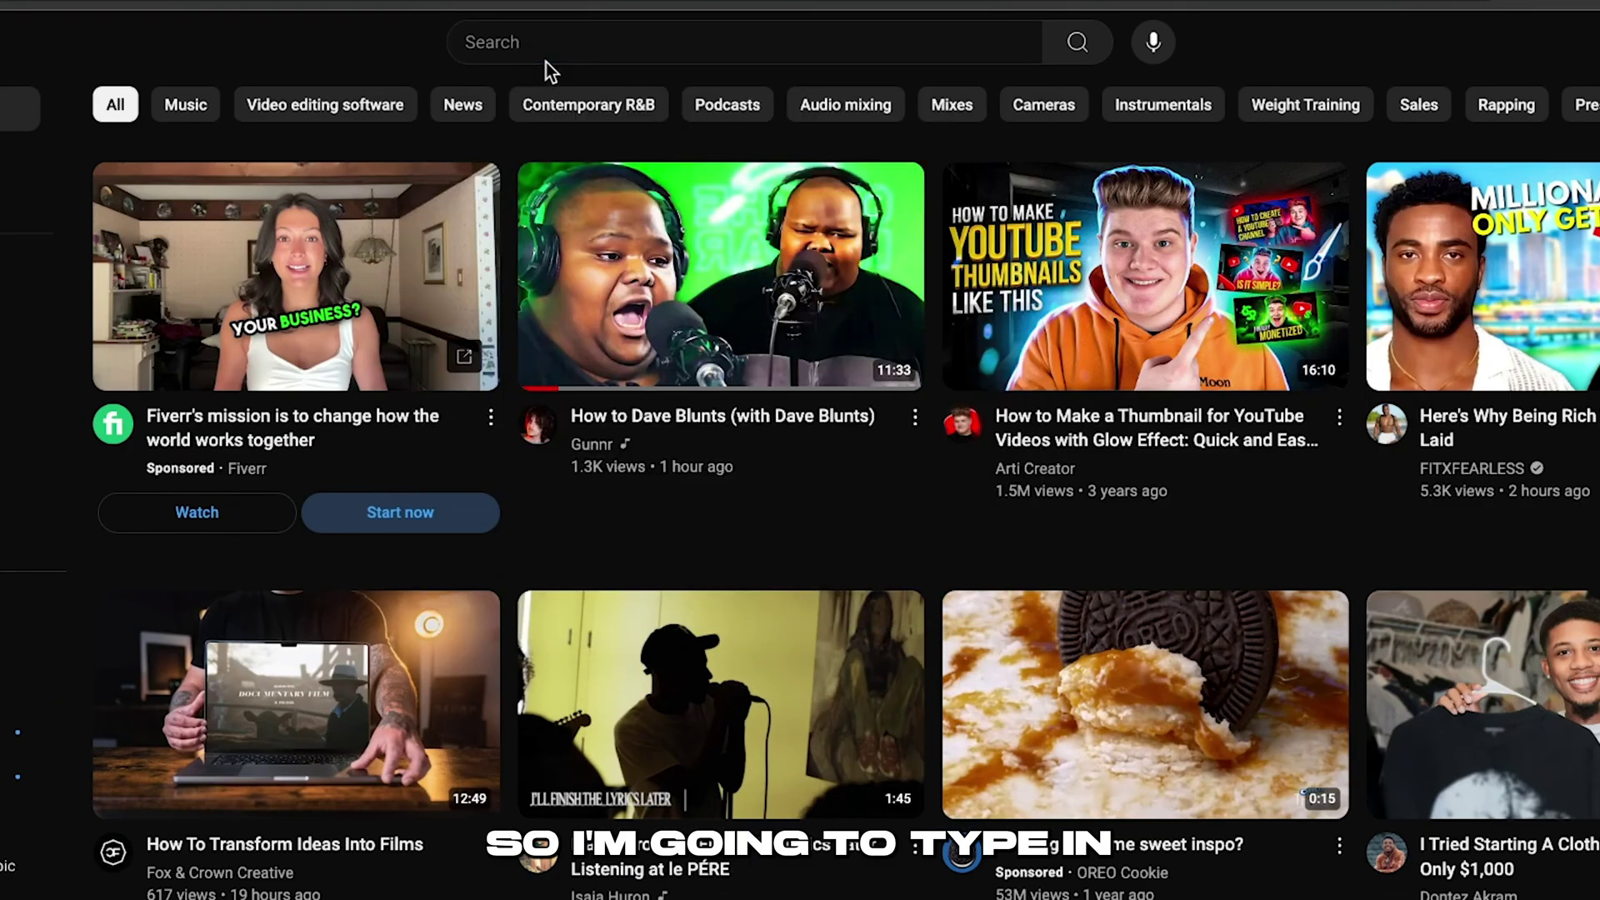
{"action": "left_click", "coordinate": [547, 49]}
{"action": "type", "text": "futur"}
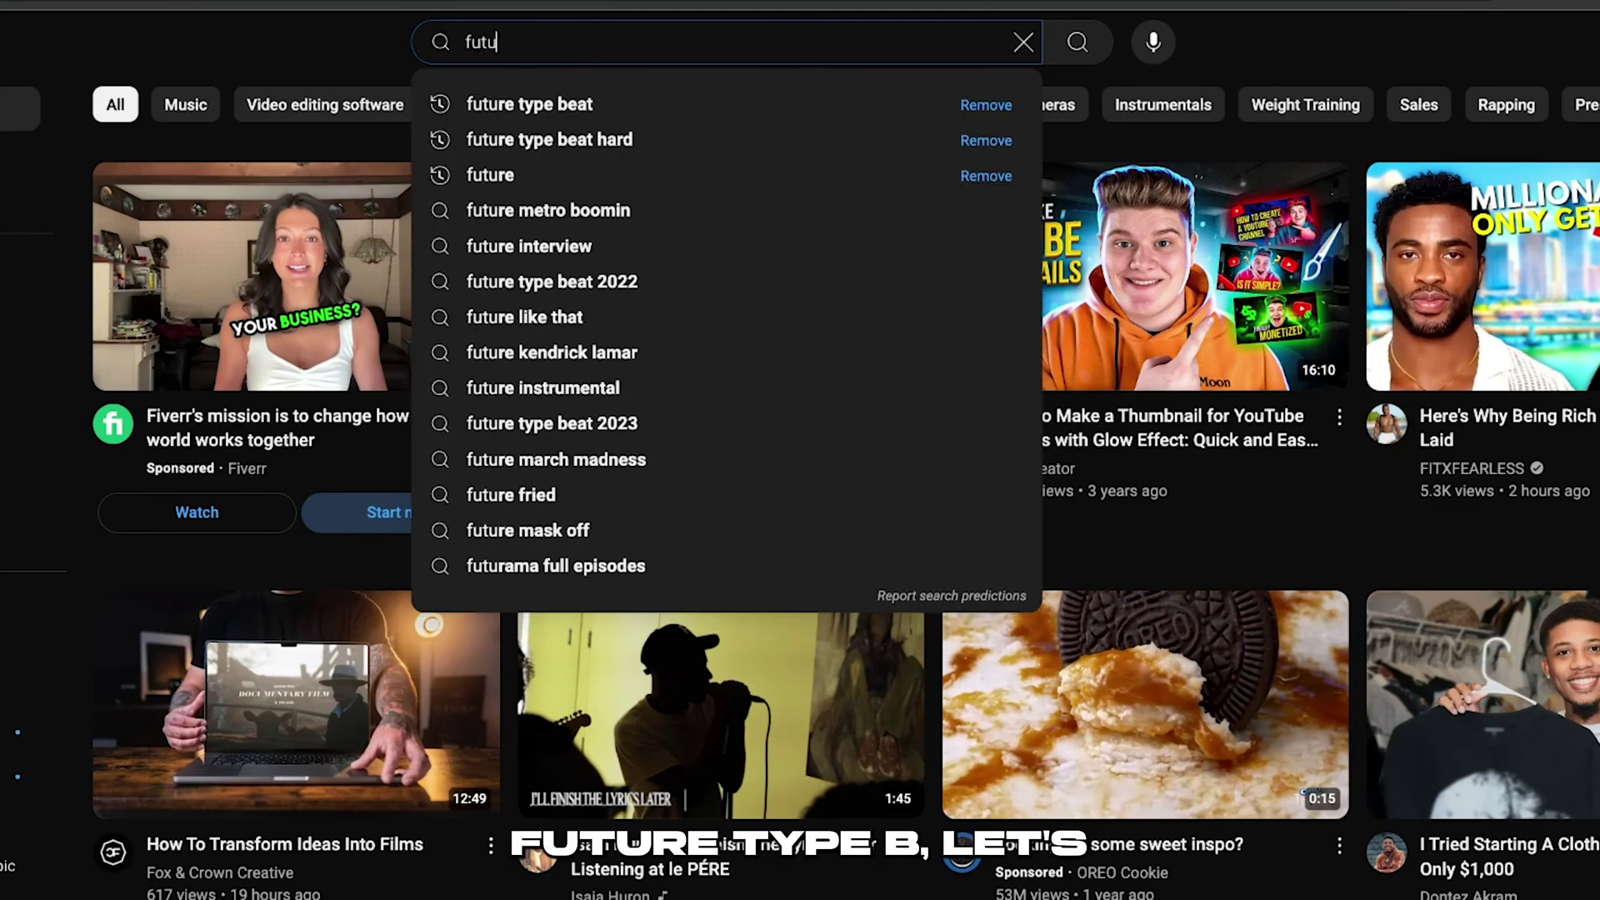
{"action": "left_click", "coordinate": [543, 92]}
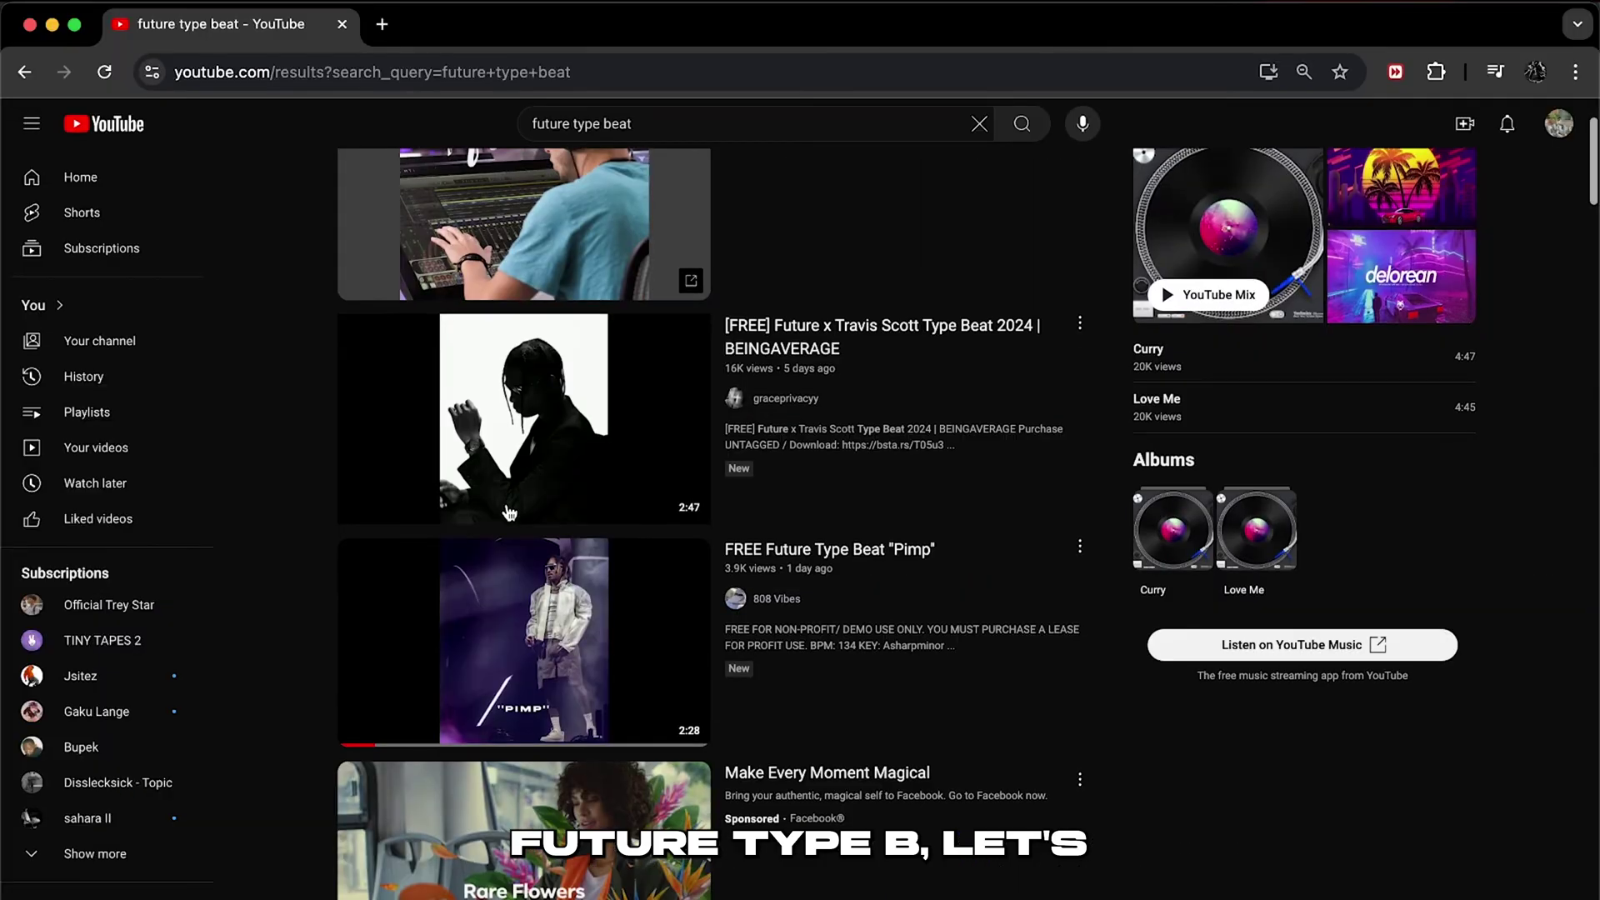
{"action": "scroll", "coordinate": [508, 513], "scroll_direction": "down", "scroll_amount": 3}
{"action": "scroll", "coordinate": [508, 511], "scroll_direction": "down", "scroll_amount": 8}
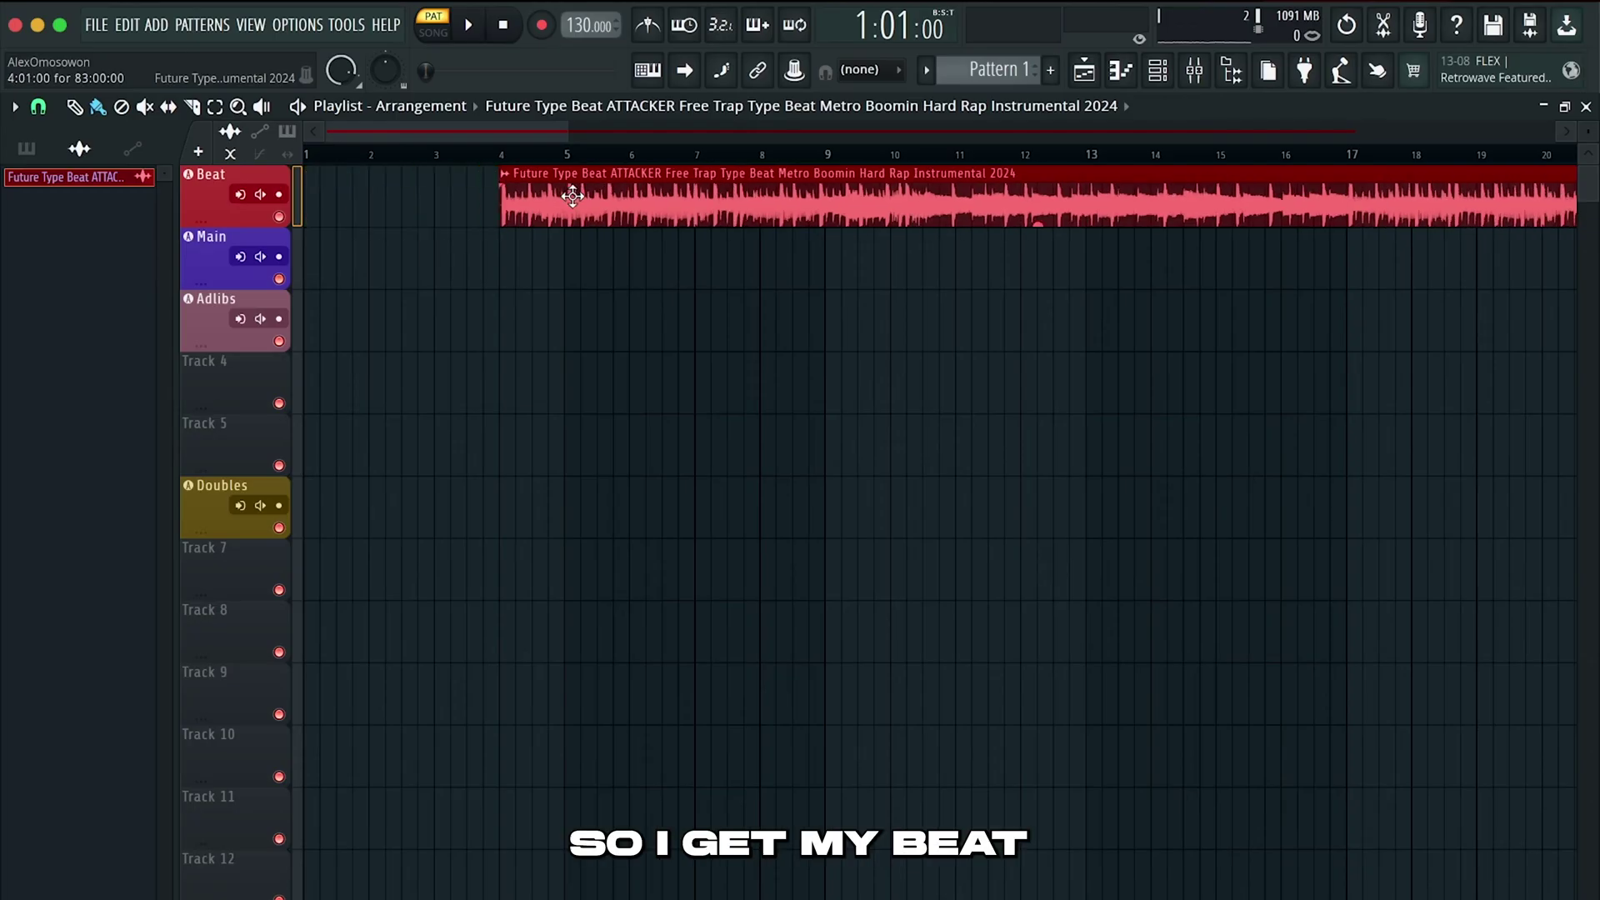
{"action": "left_click_drag", "start_coordinate": [573, 195], "coordinate": [376, 195]}
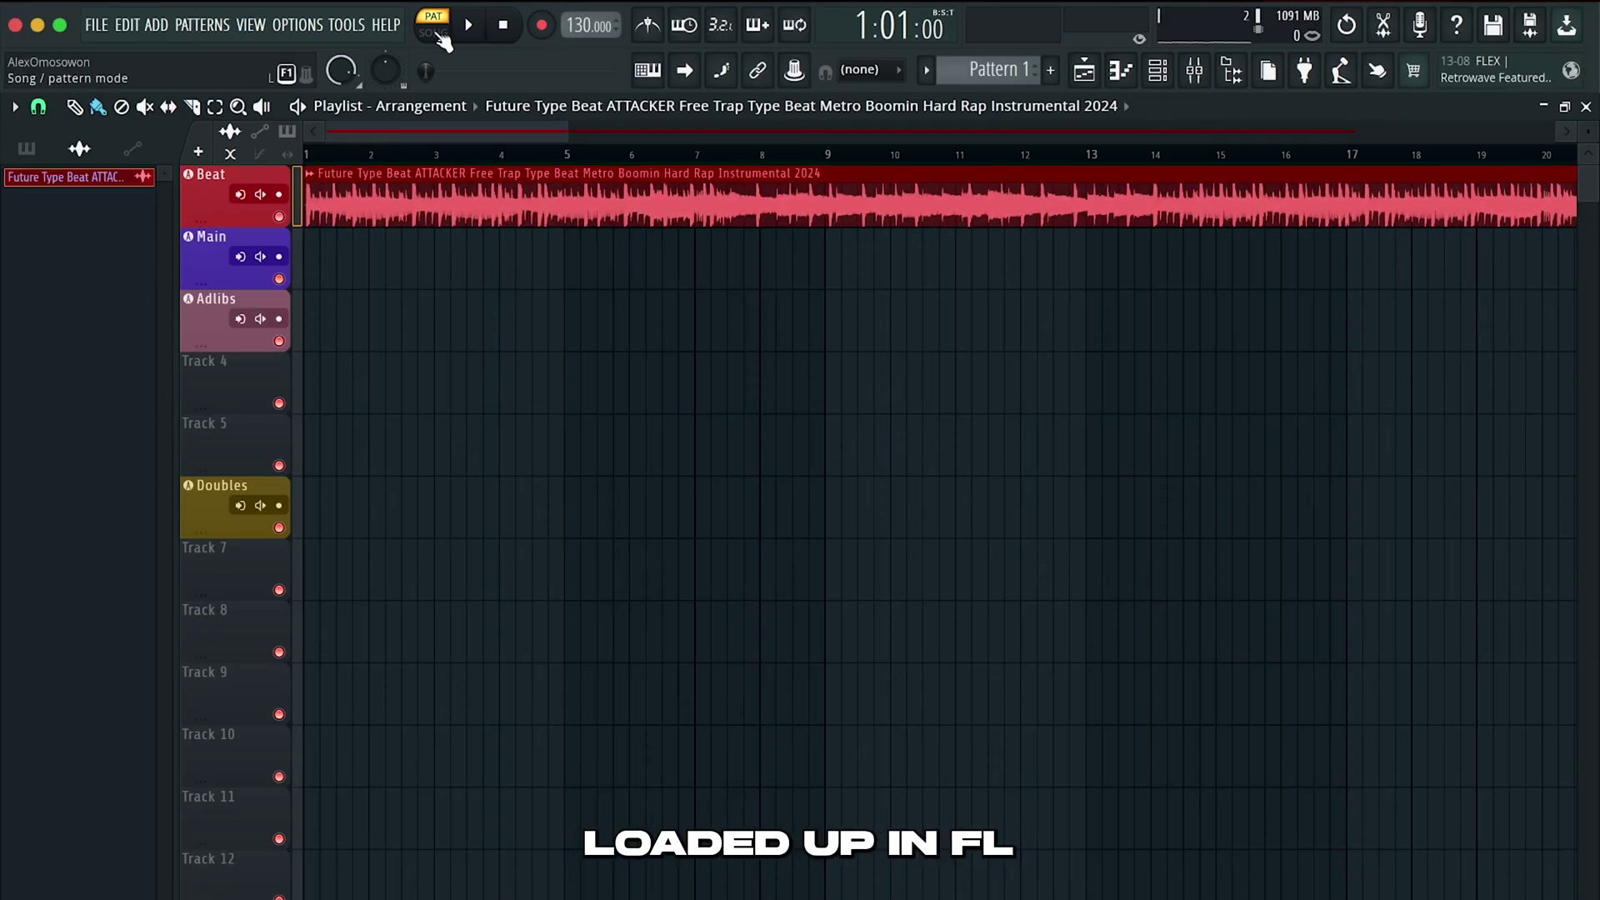
Switch to song mode and set the project tempo to the beat's detected 160 BPM (100–200 range)
{"action": "left_click", "coordinate": [434, 32]}
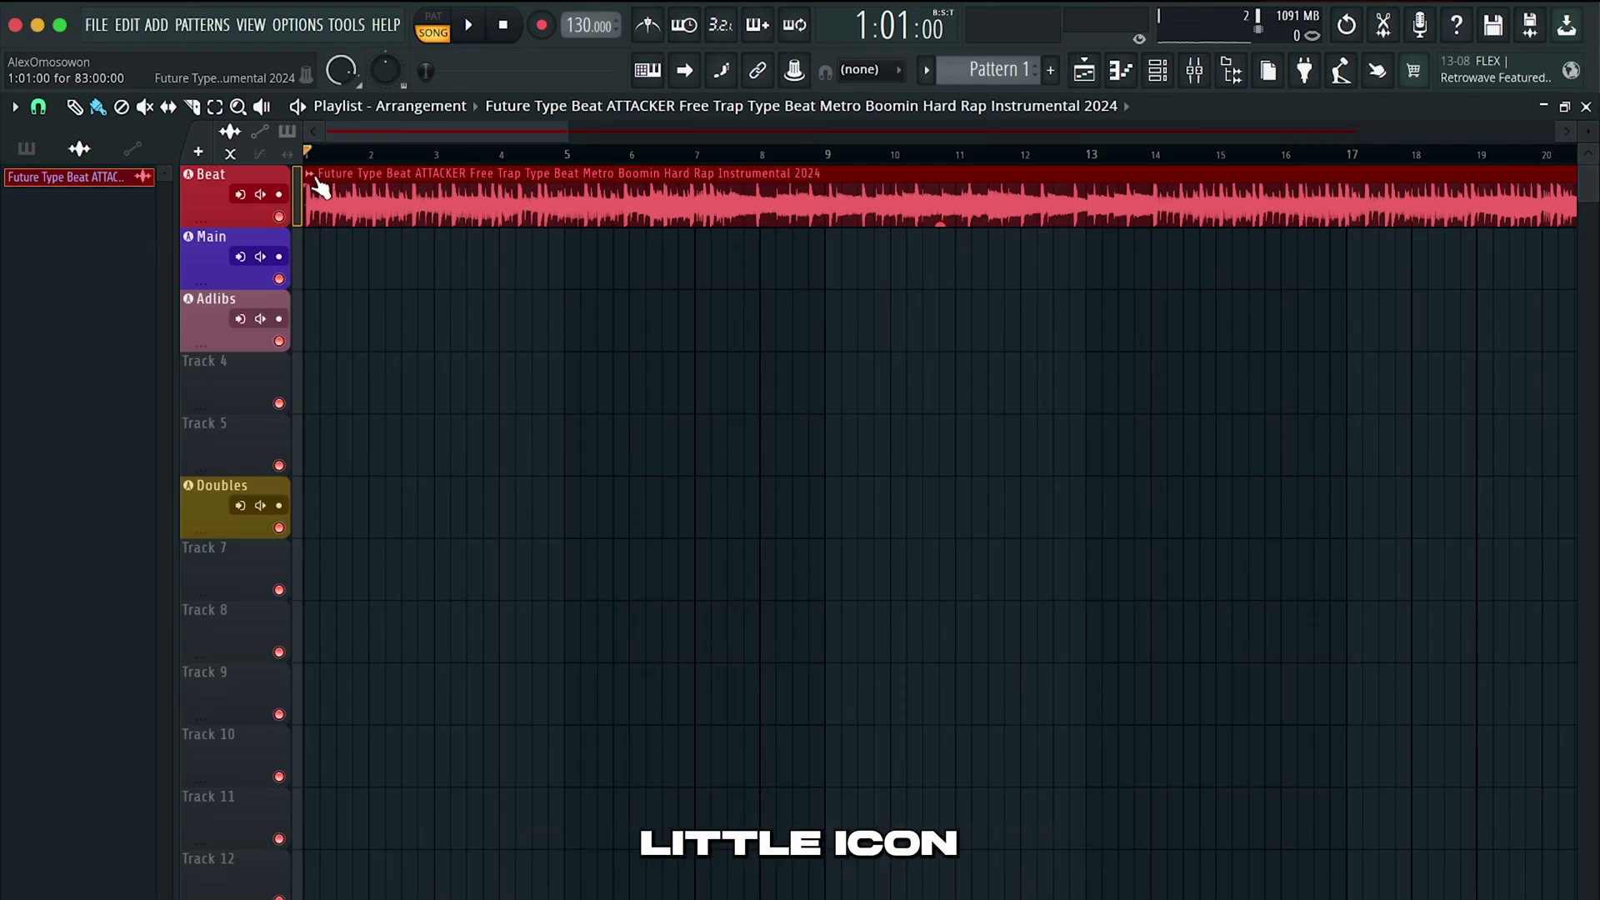
{"action": "left_click", "coordinate": [315, 185]}
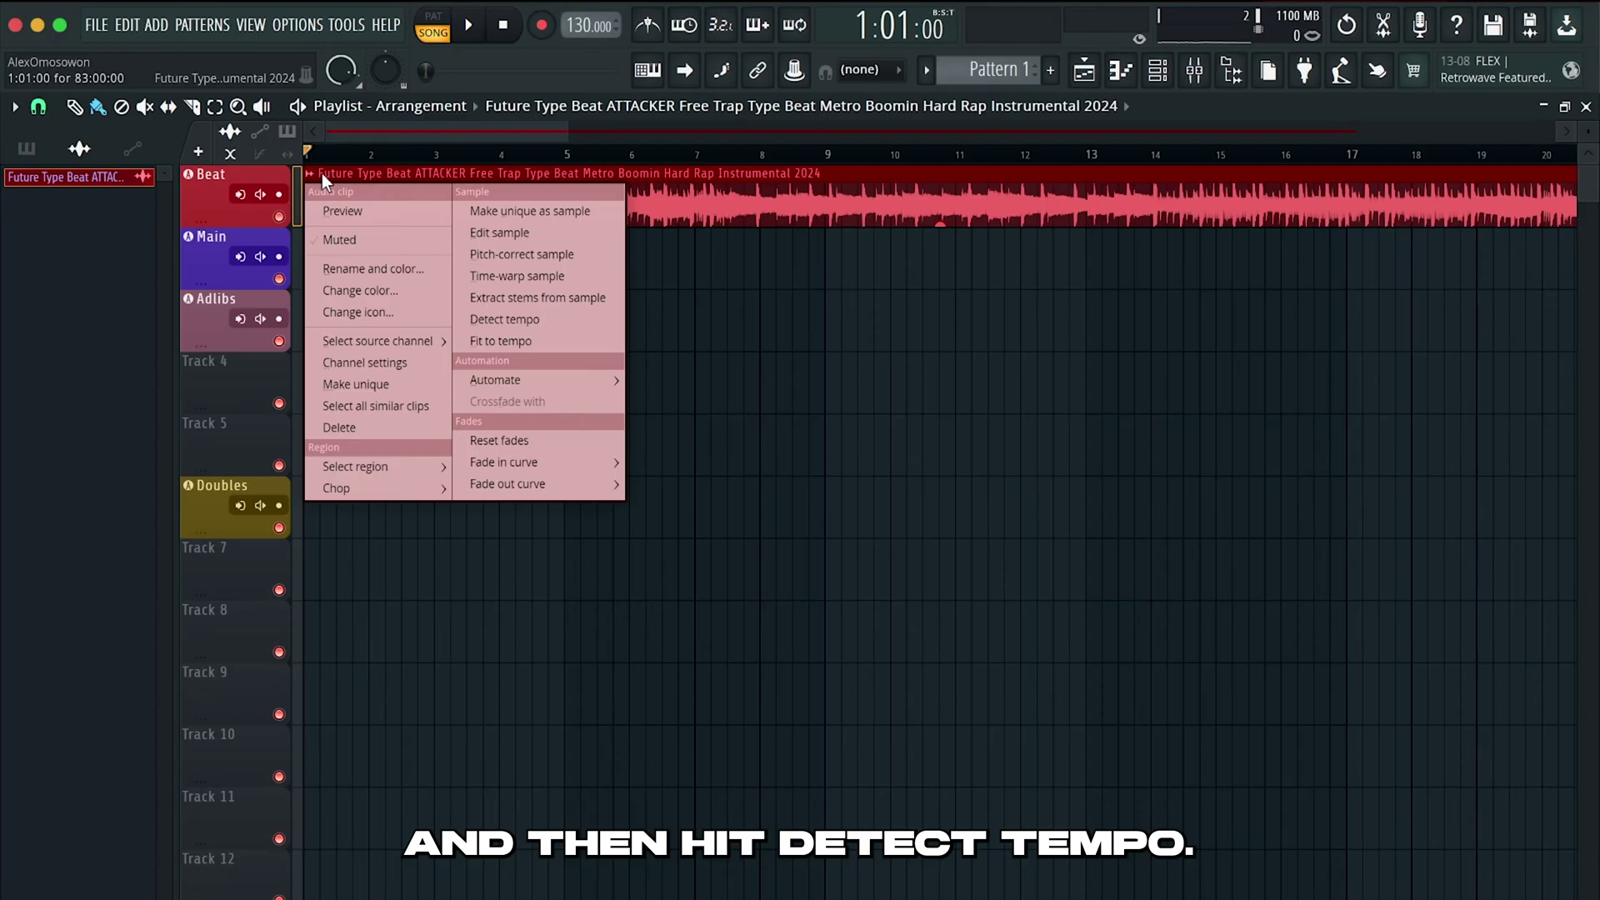
{"action": "left_click", "coordinate": [555, 321]}
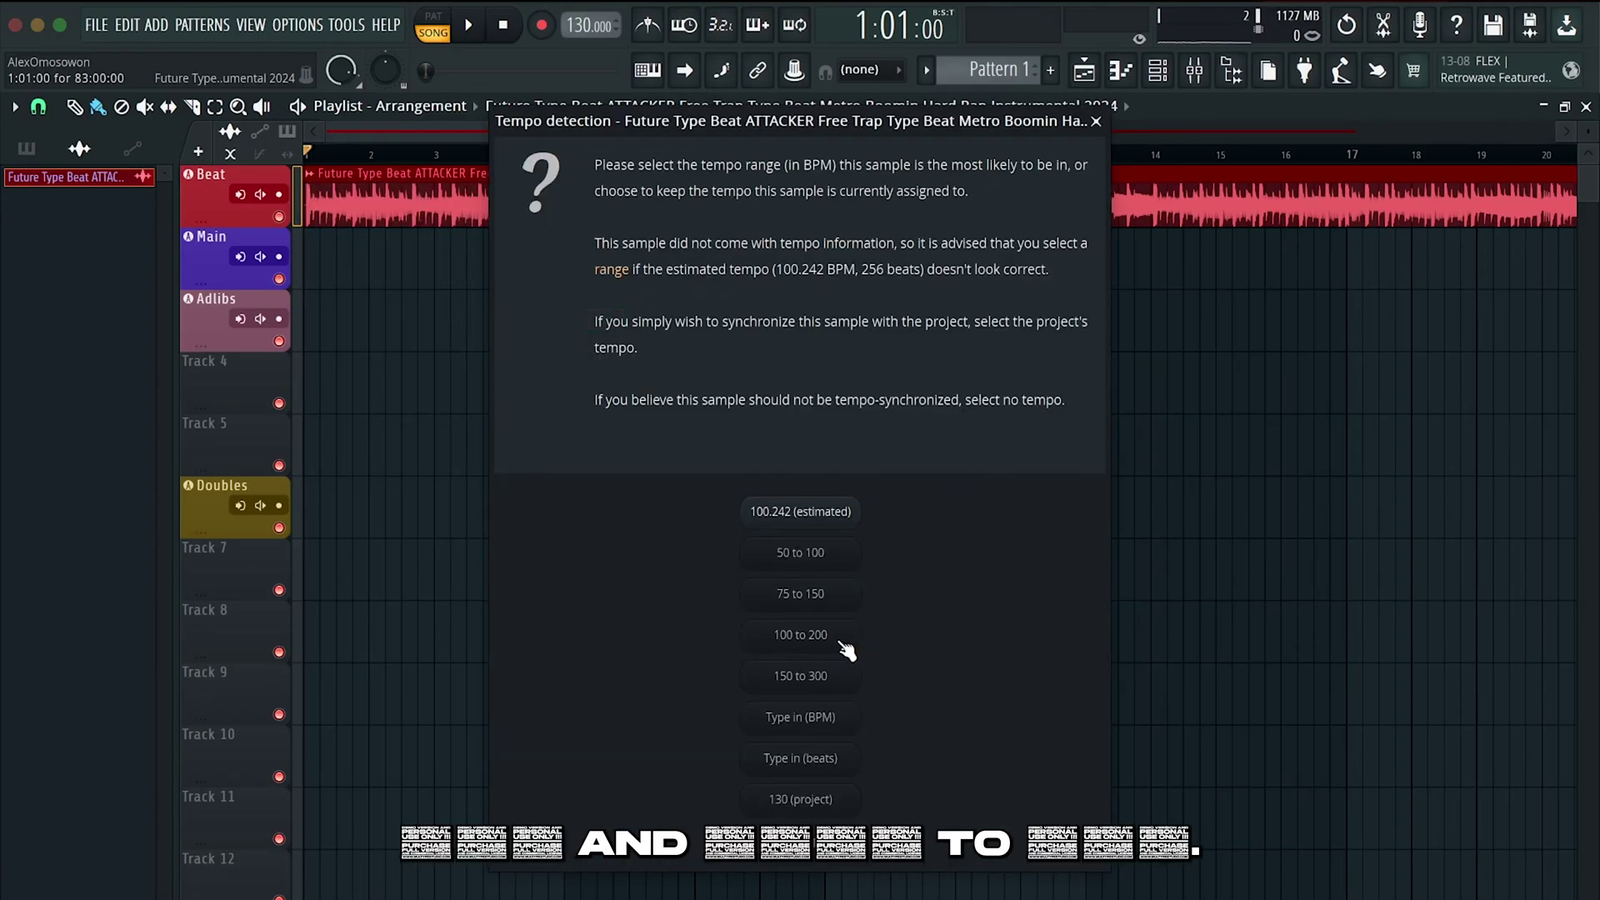
{"action": "left_click", "coordinate": [832, 636]}
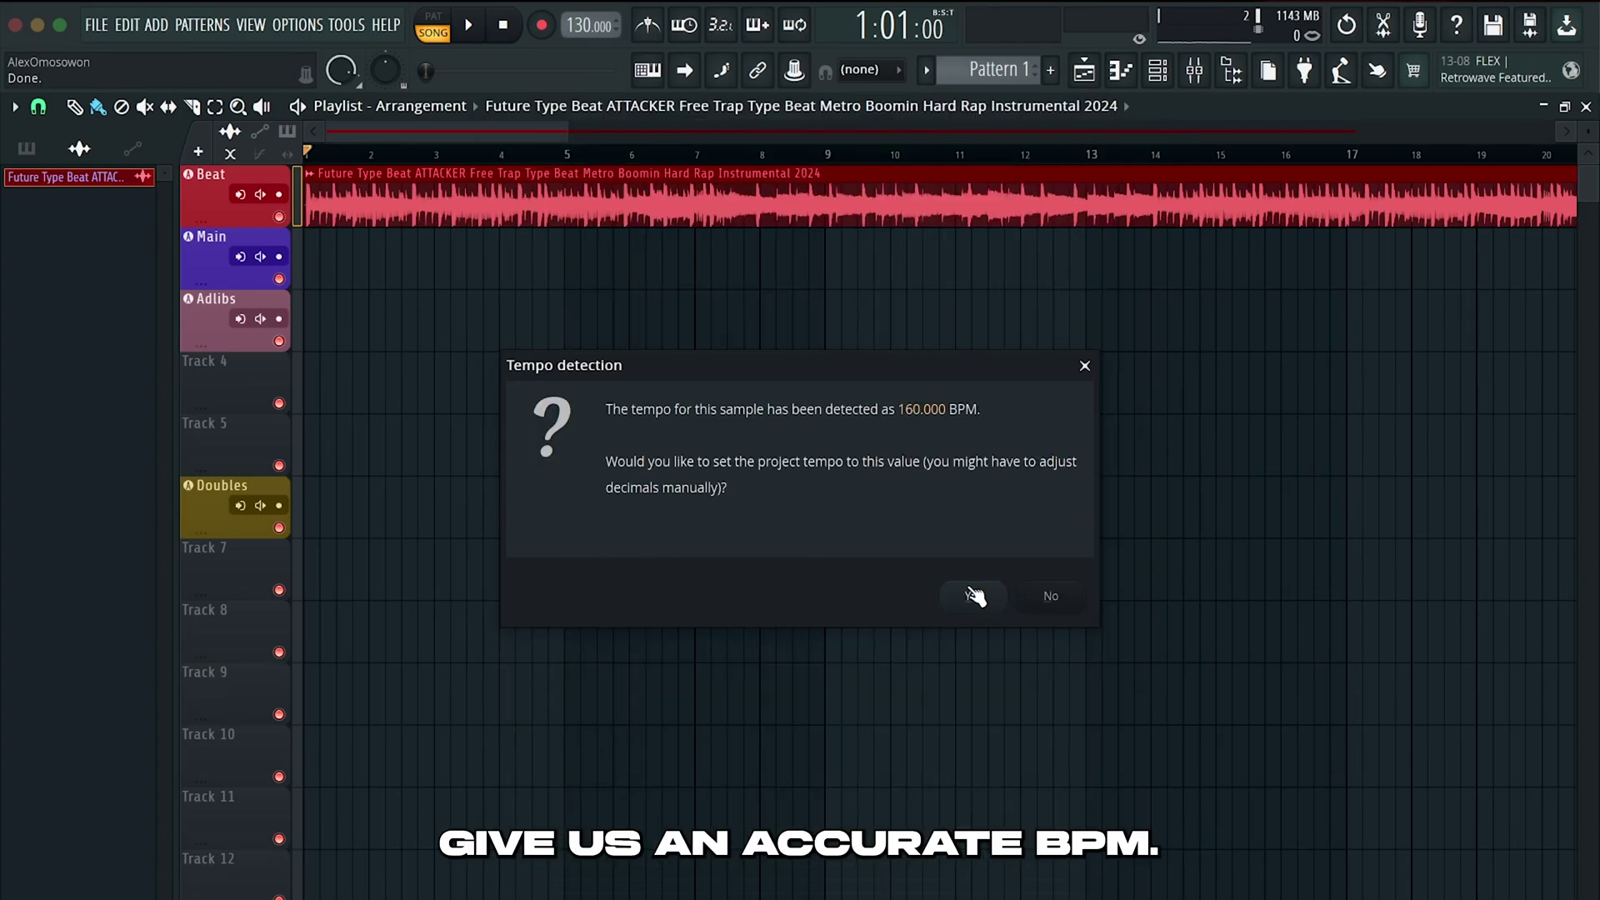
{"action": "left_click", "coordinate": [975, 595]}
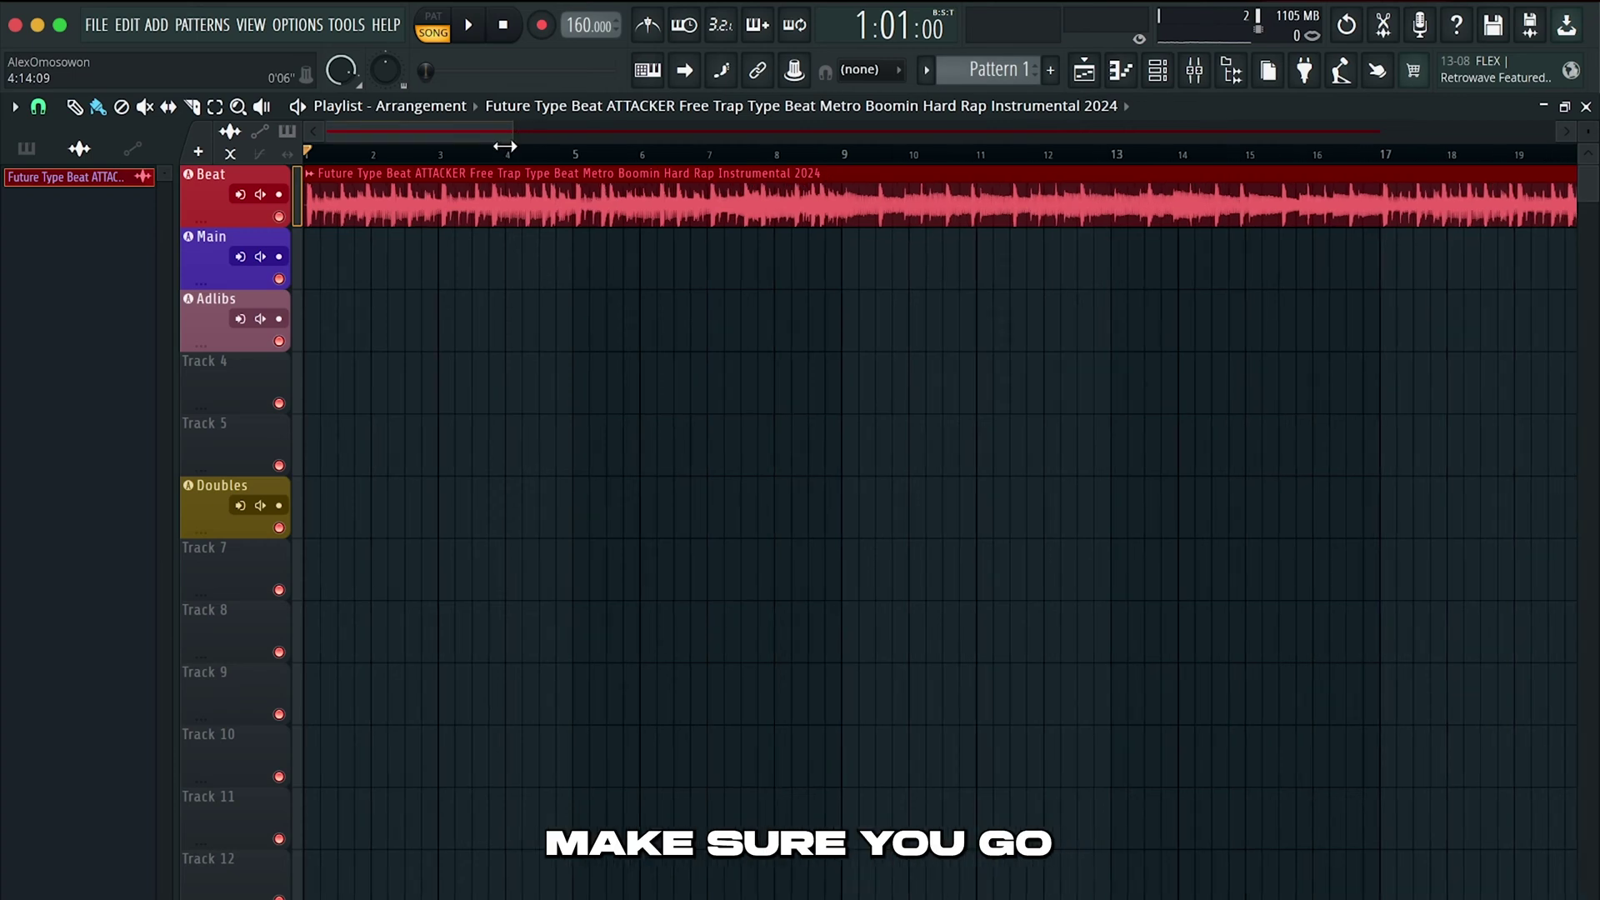
{"action": "left_click_drag", "start_coordinate": [524, 136], "coordinate": [269, 131]}
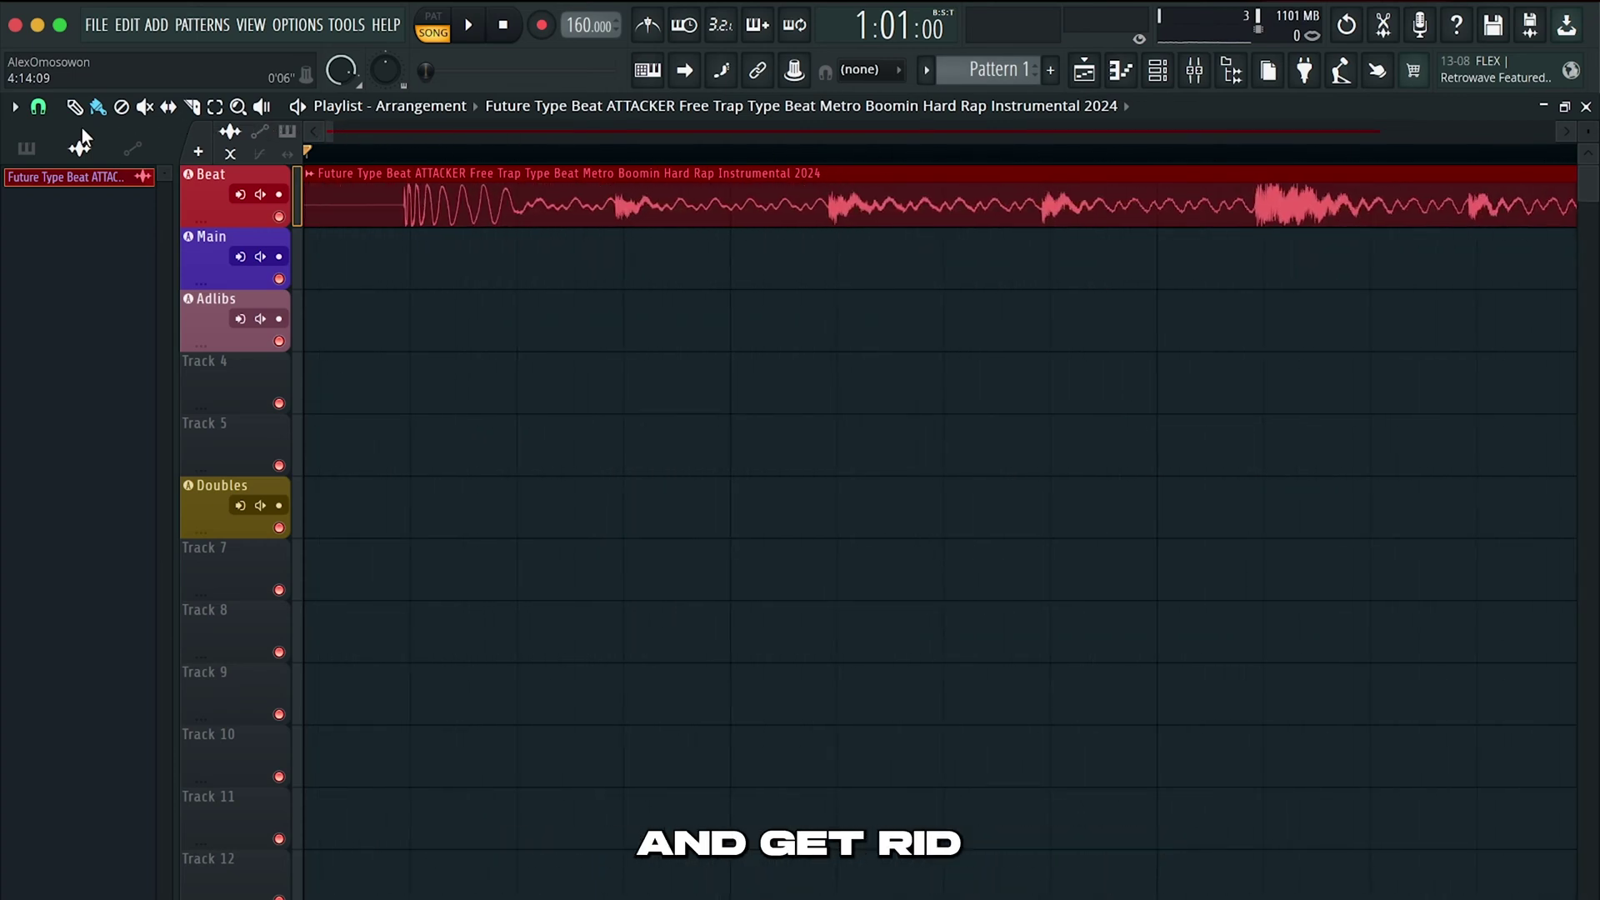
Slip out the ATTACKER beat's leading silence, check timing with the metronome, and lower its gain to about -5 dB
{"action": "left_click_drag", "start_coordinate": [561, 207], "coordinate": [793, 134]}
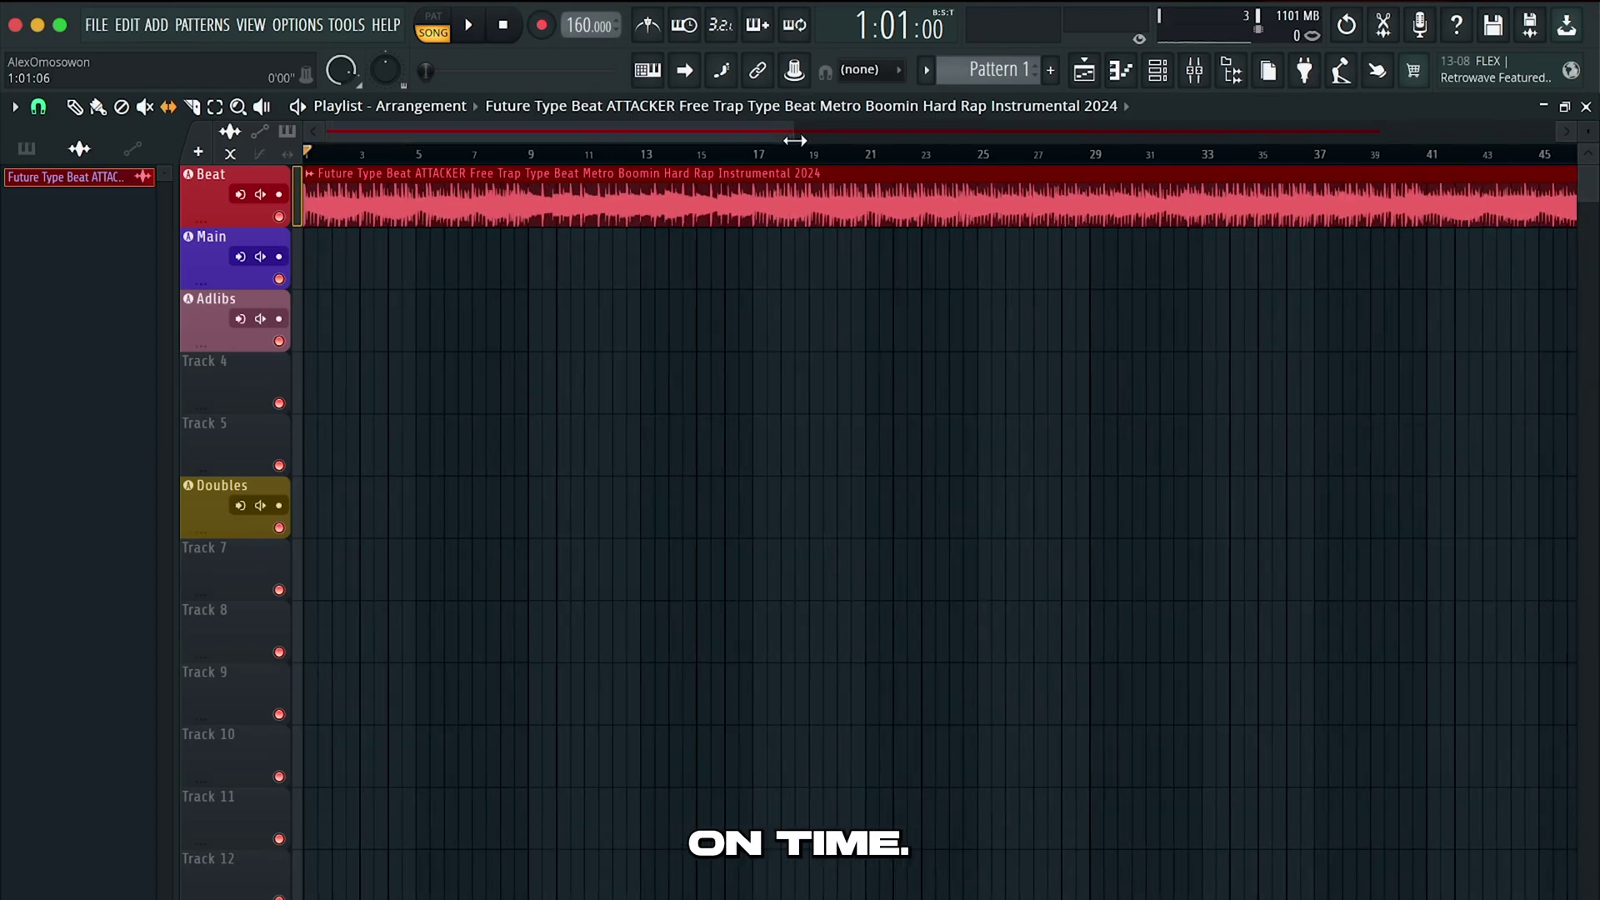
{"action": "left_click", "coordinate": [649, 28]}
{"action": "key", "text": "space"}
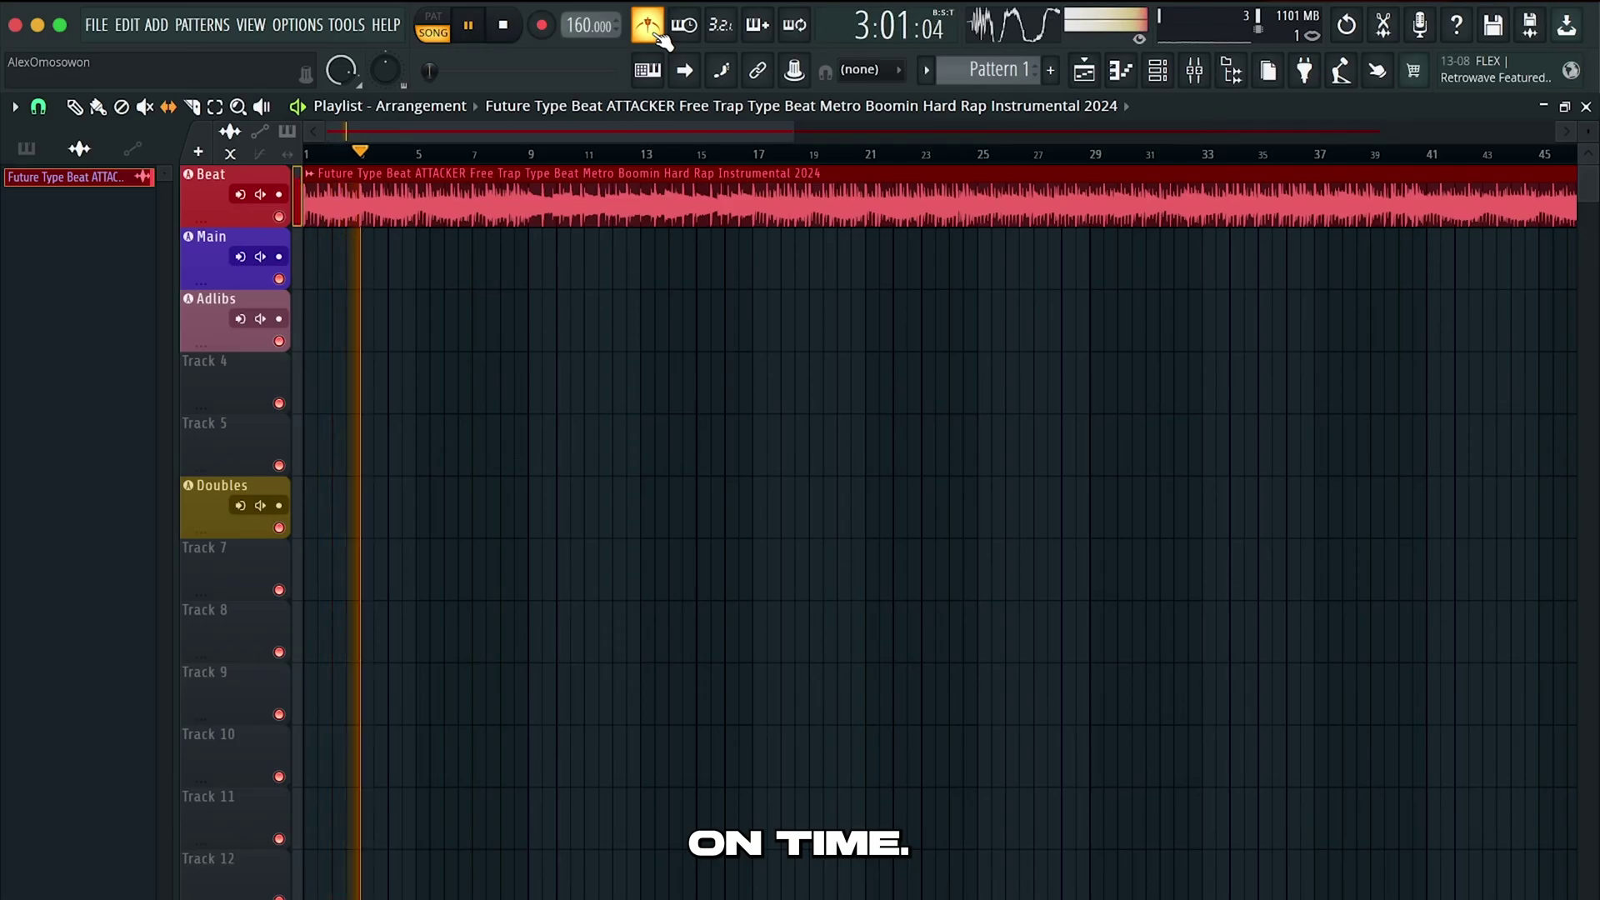
{"action": "key", "text": "space"}
{"action": "left_click", "coordinate": [649, 28]}
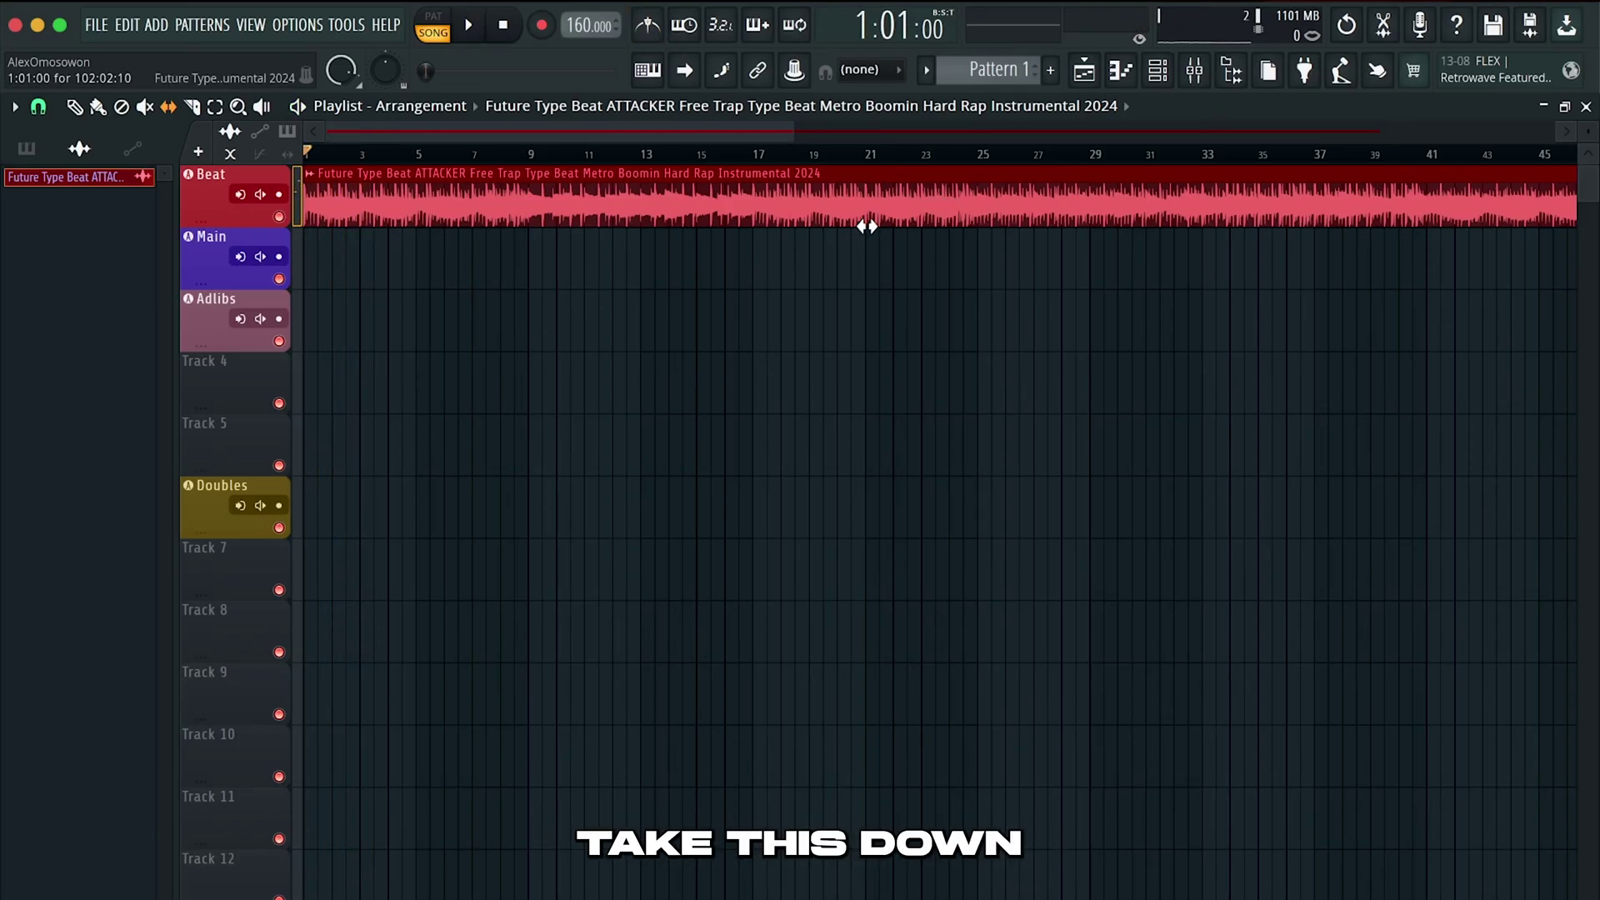
{"action": "left_click_drag", "start_coordinate": [939, 221], "coordinate": [939, 239]}
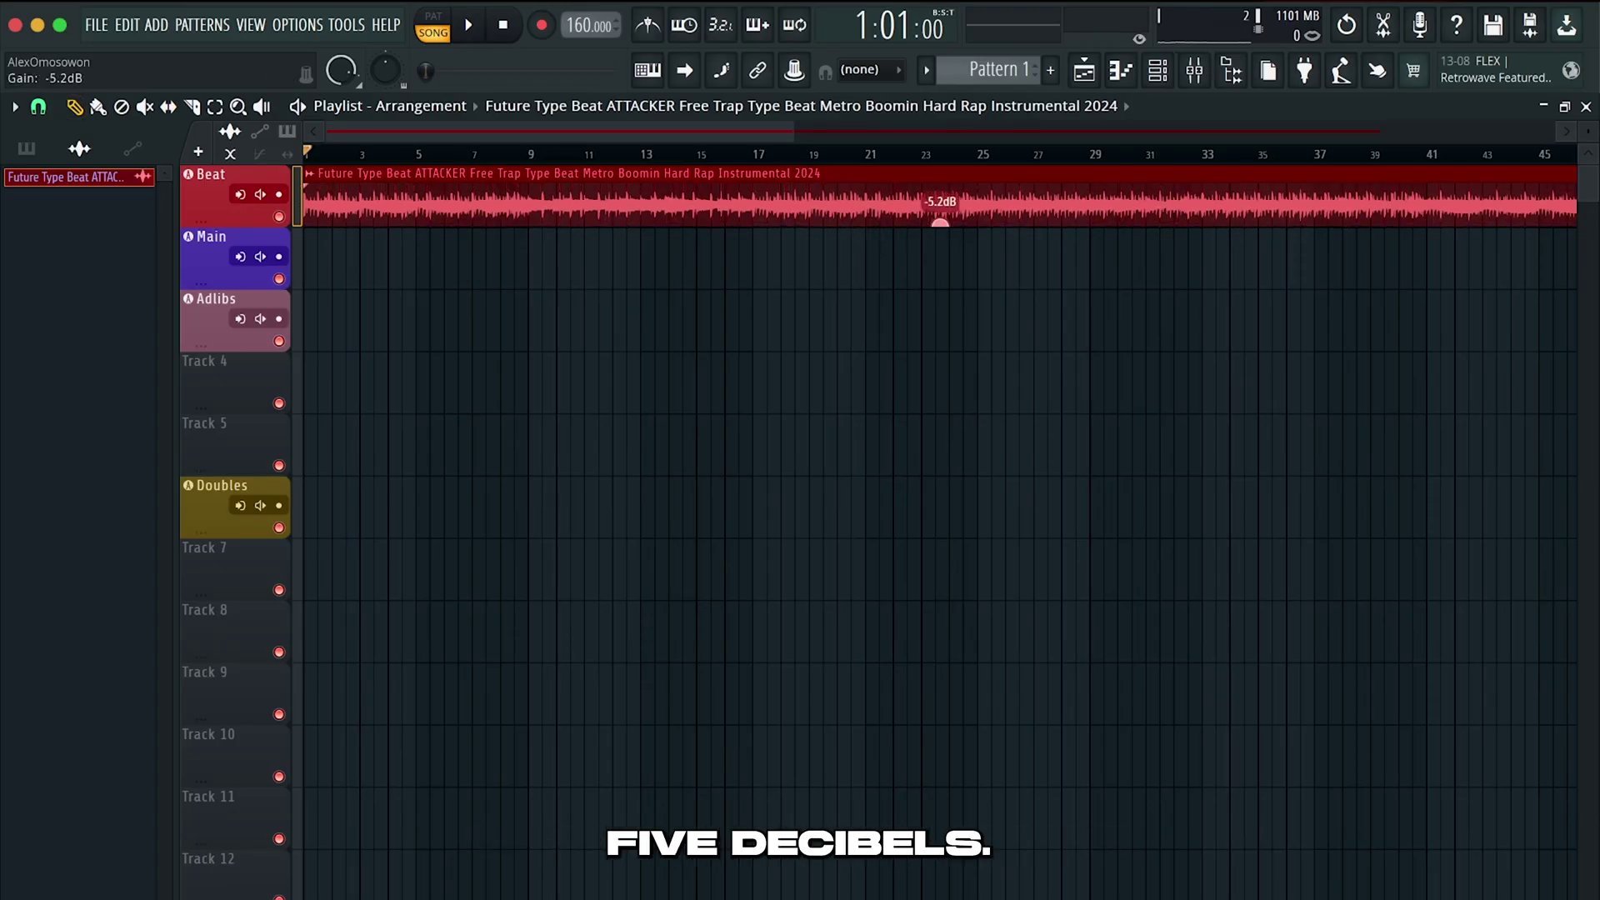
{"action": "scroll", "coordinate": [939, 221], "scroll_direction": "down", "scroll_amount": 3}
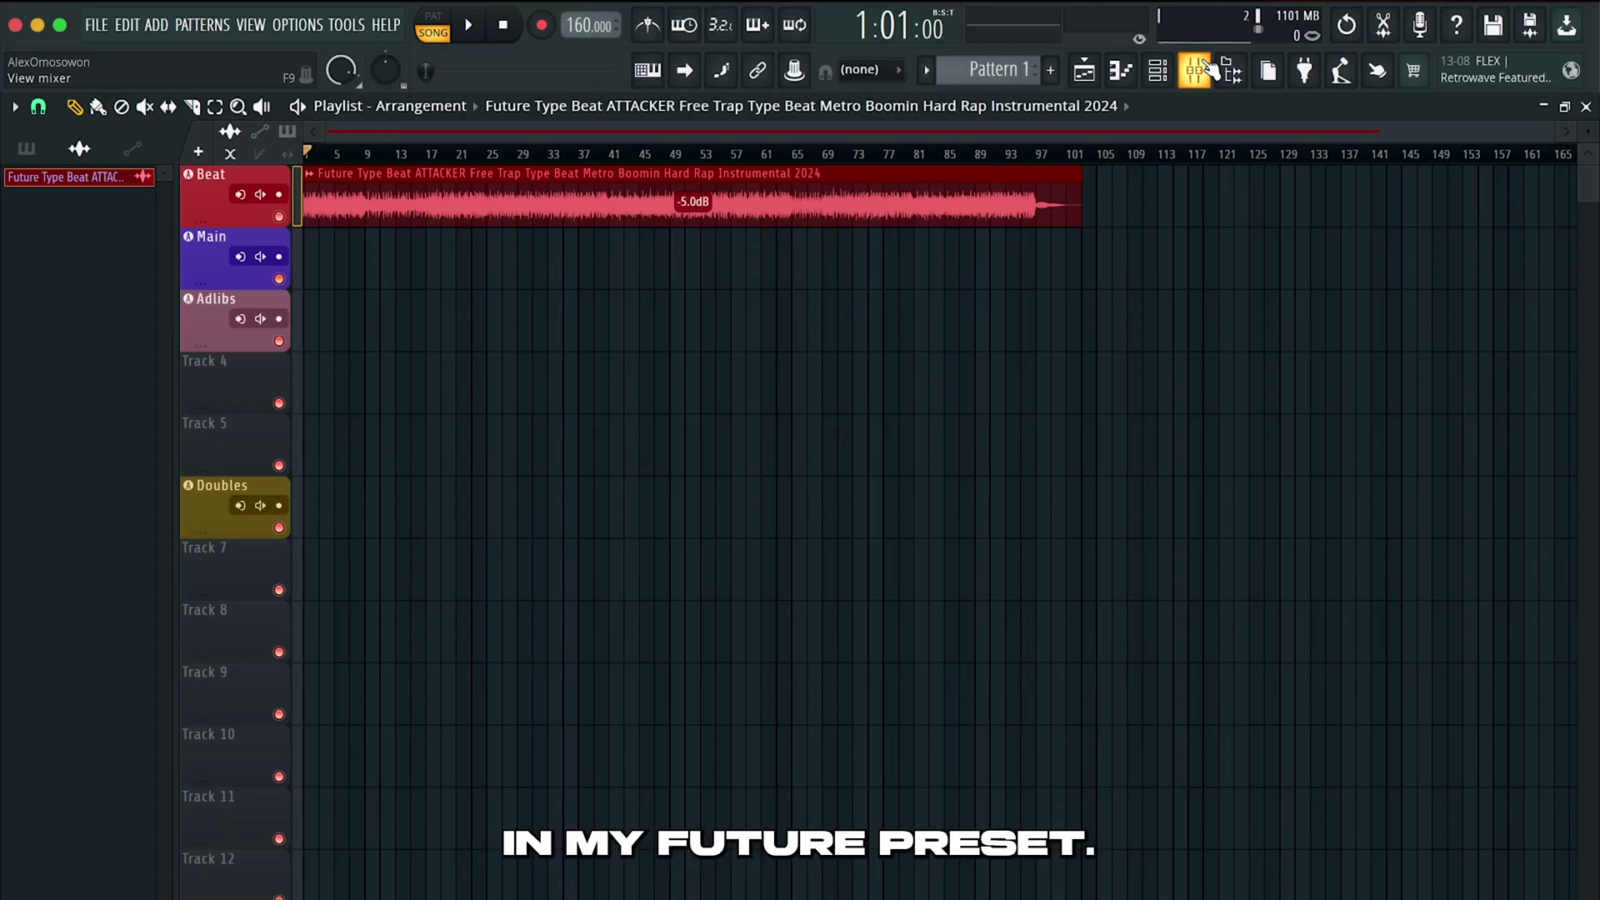
Save the vocal mixer setup as a project template named 'jddshjms'
{"action": "left_click", "coordinate": [1209, 70]}
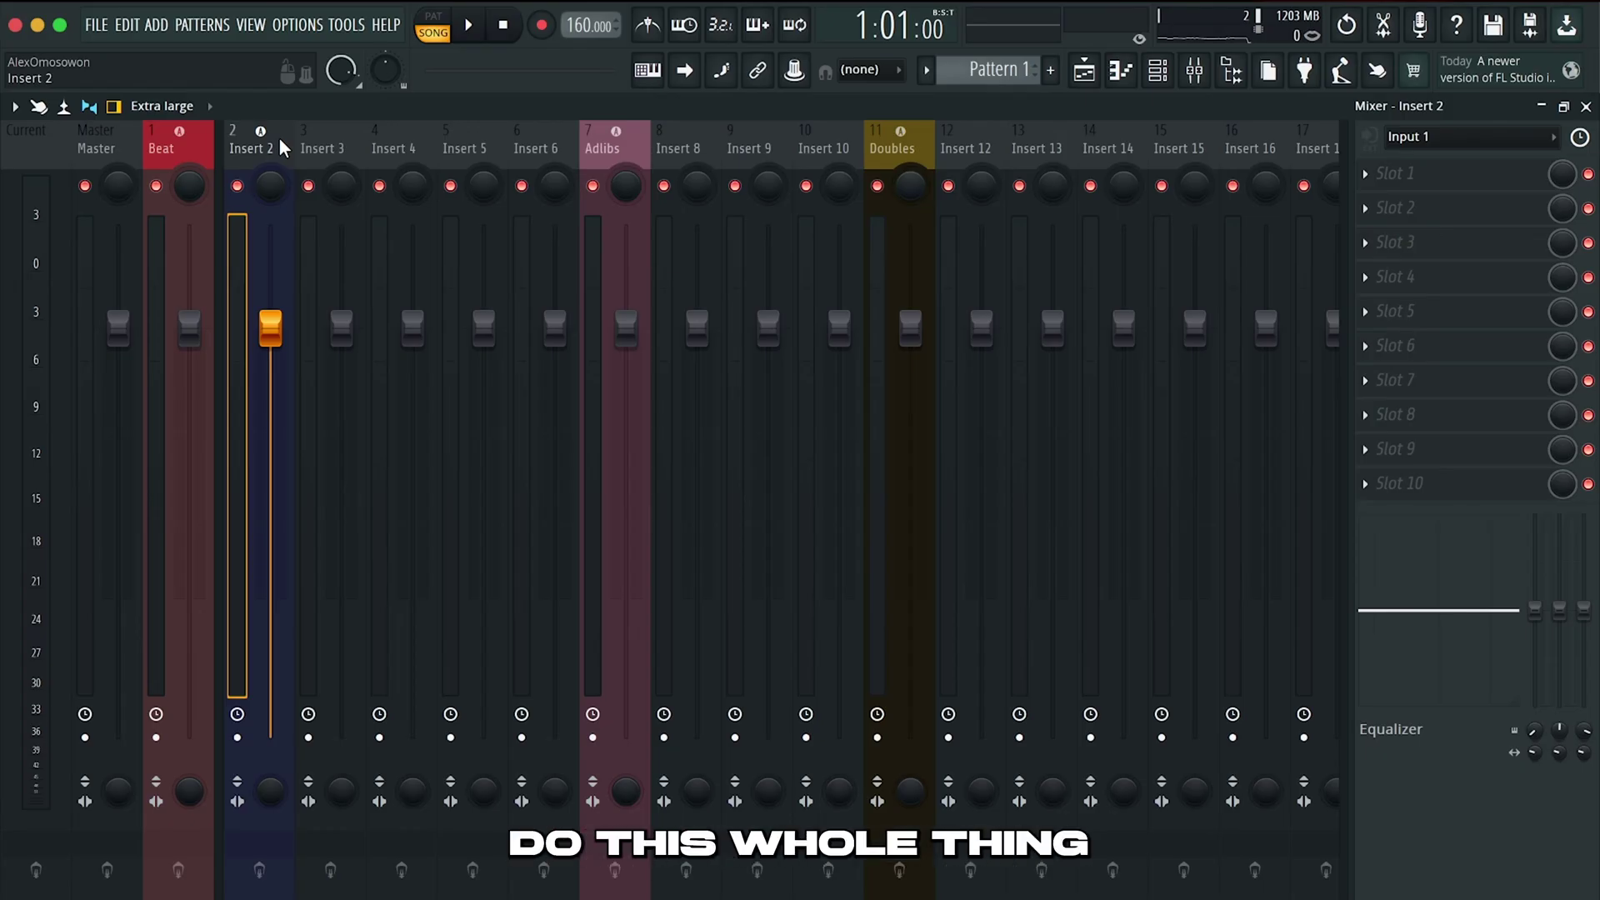
{"action": "left_click", "coordinate": [93, 23]}
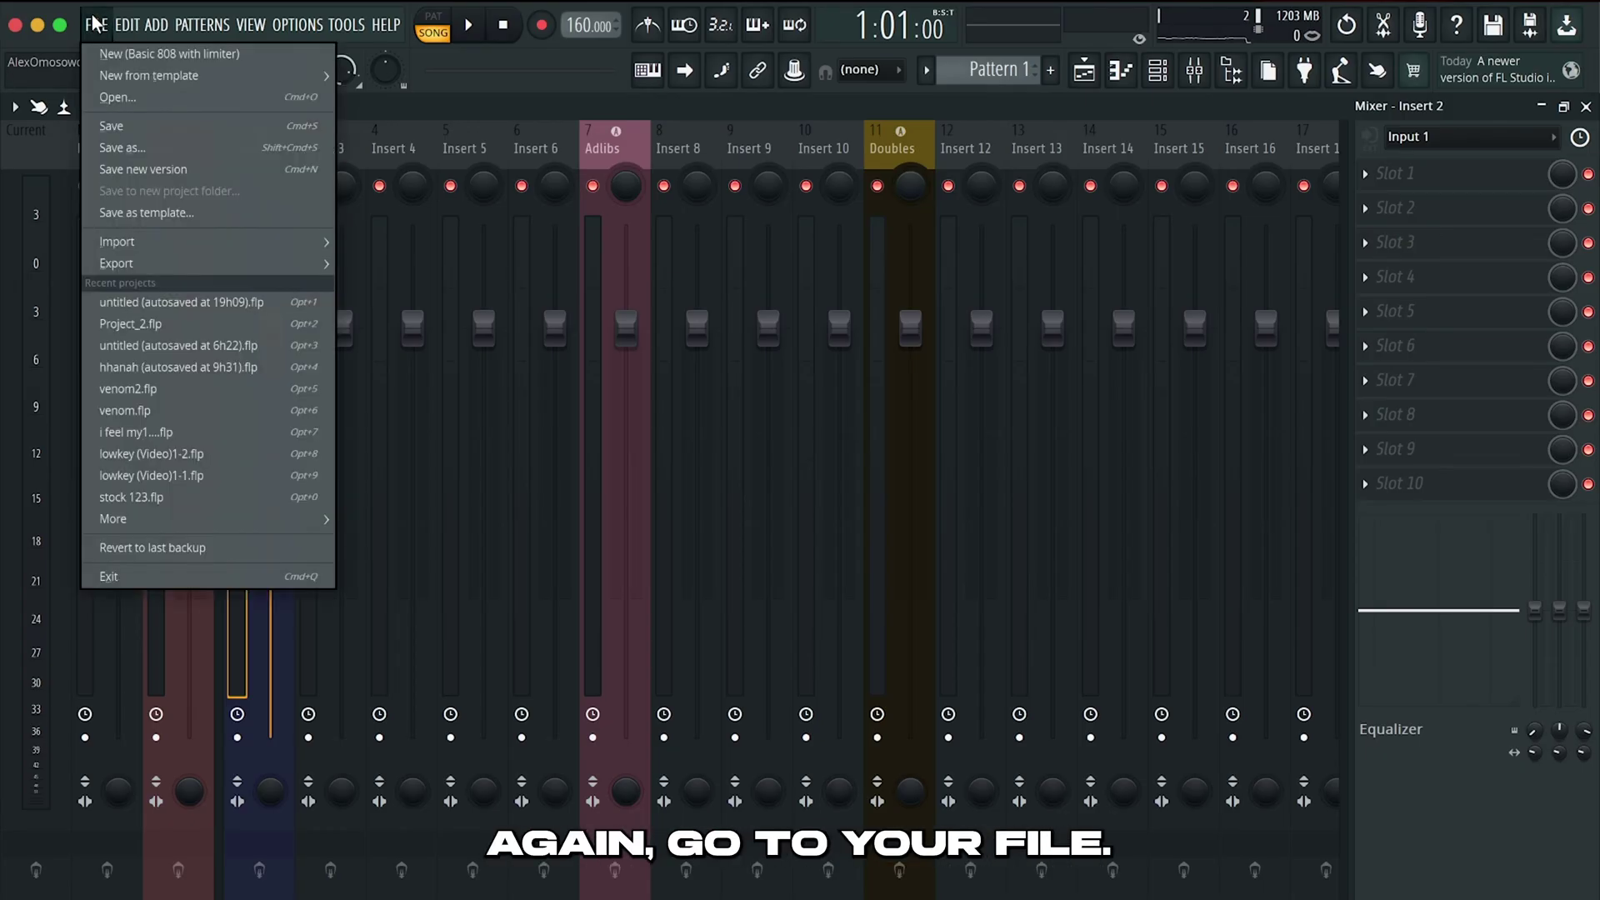
{"action": "left_click", "coordinate": [199, 214]}
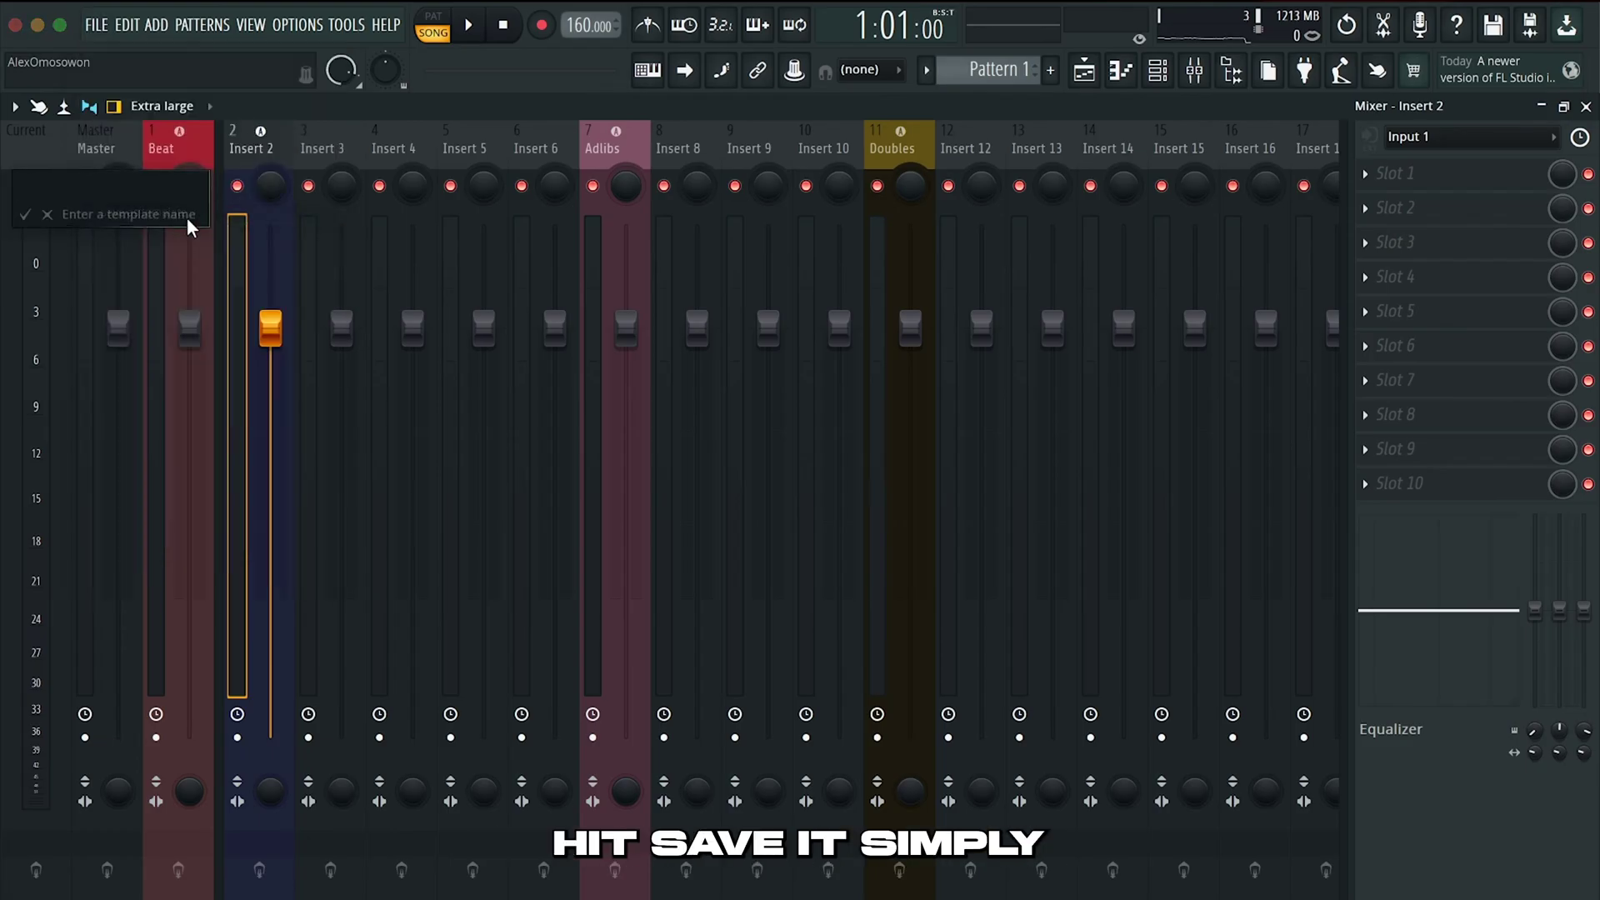
{"action": "type", "text": "jddshjms"}
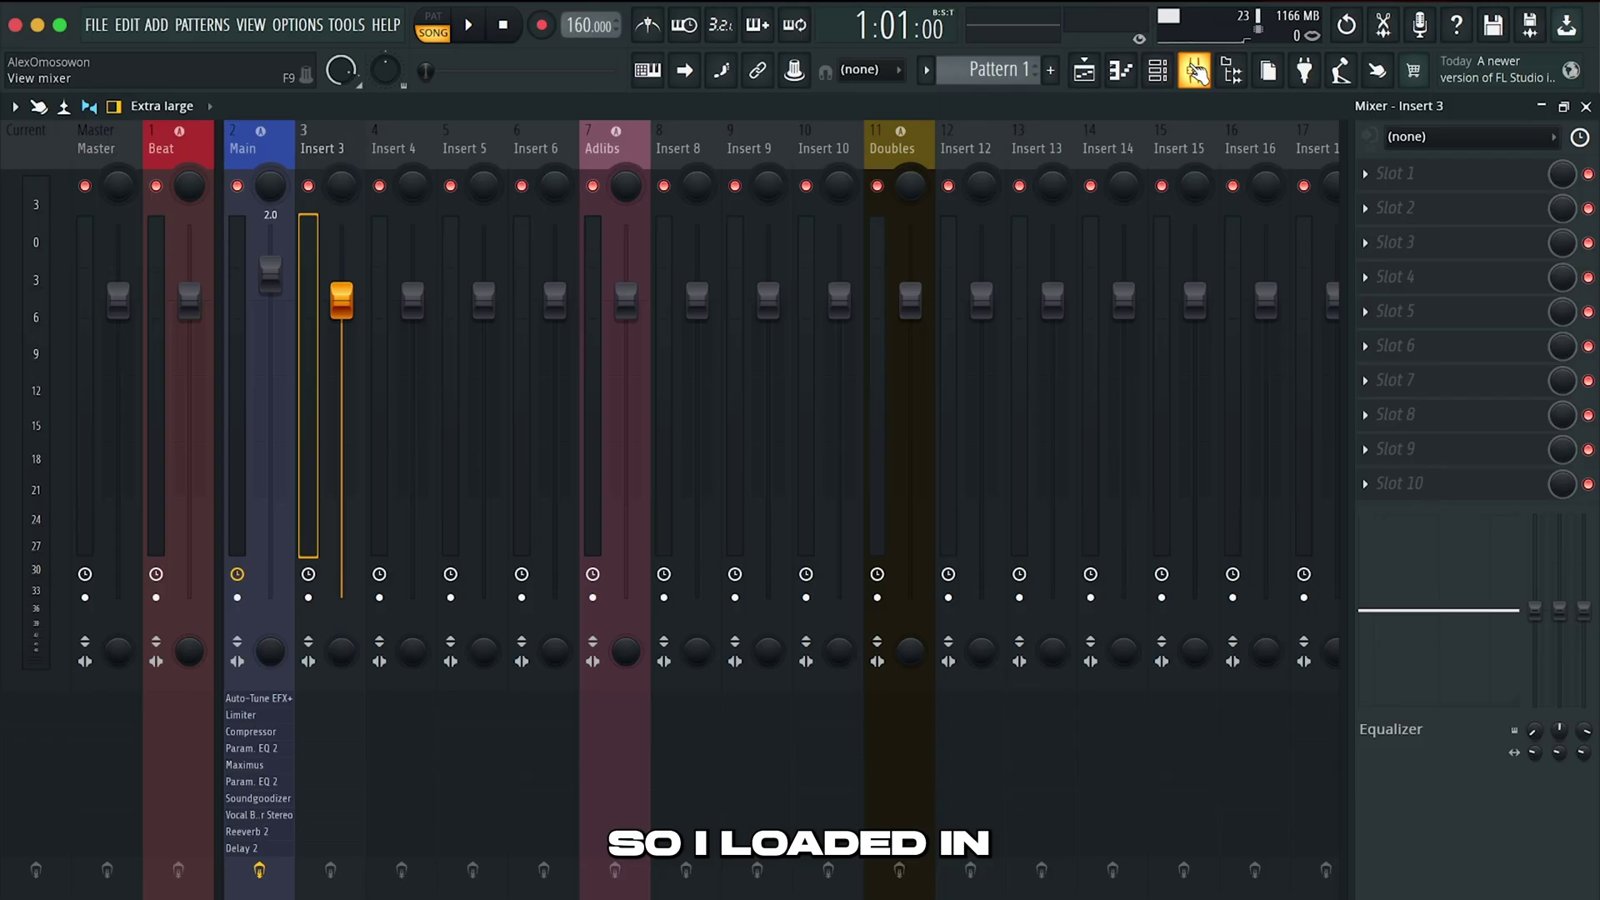
Select the Main mixer insert and set its audio input to Input 1
{"action": "left_click", "coordinate": [287, 142]}
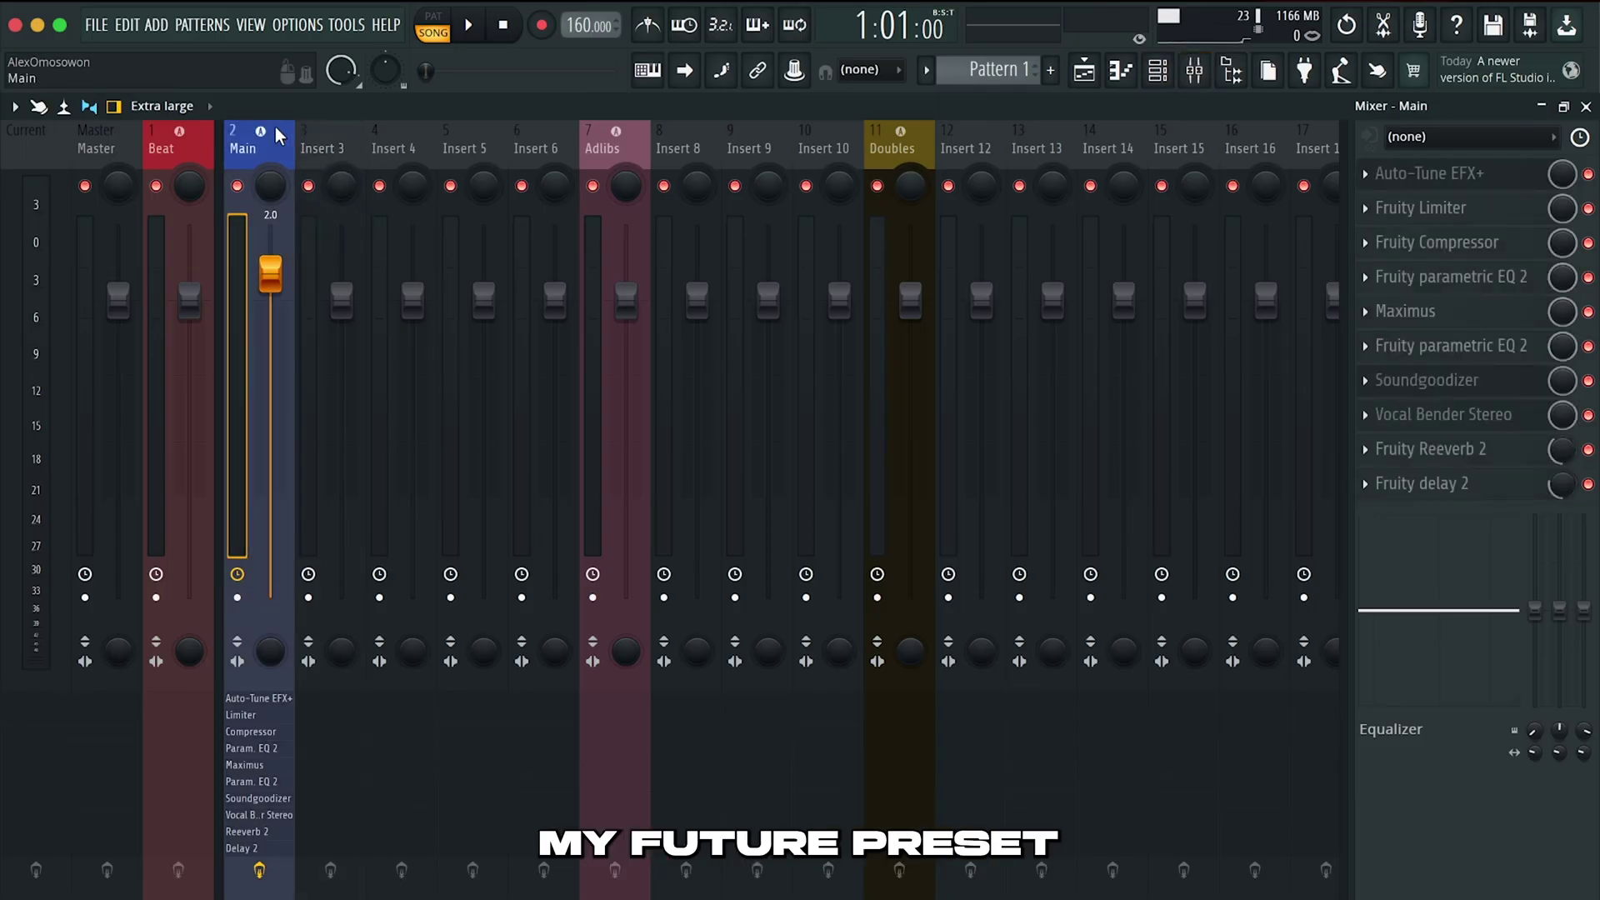
{"action": "left_click", "coordinate": [1206, 77]}
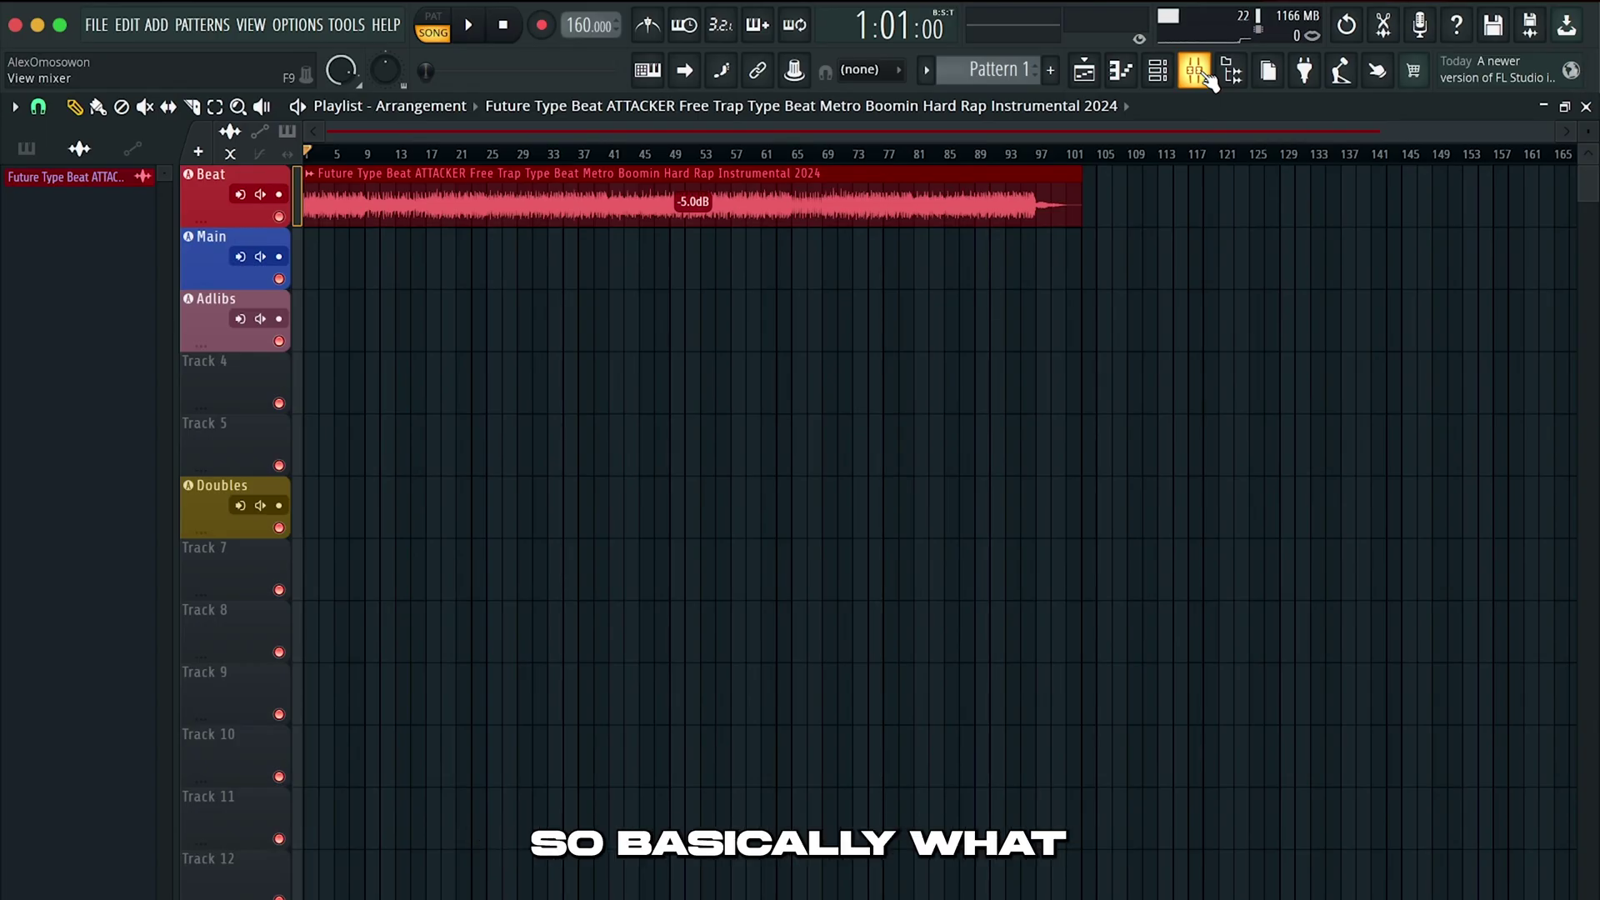
{"action": "left_click", "coordinate": [1204, 75]}
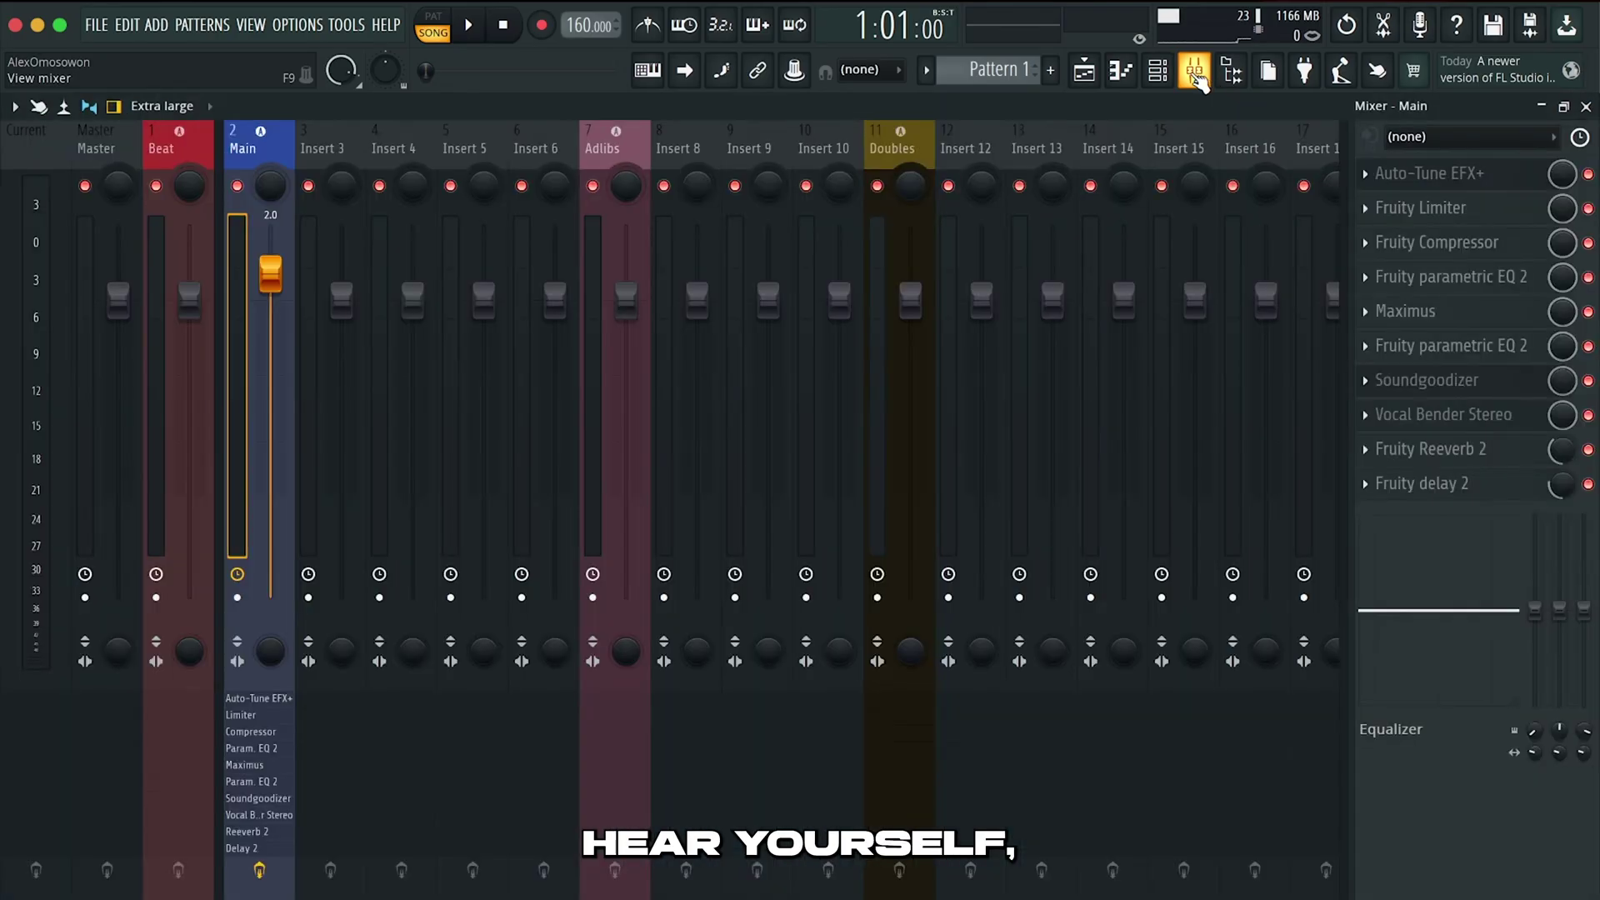
{"action": "left_click", "coordinate": [1541, 138]}
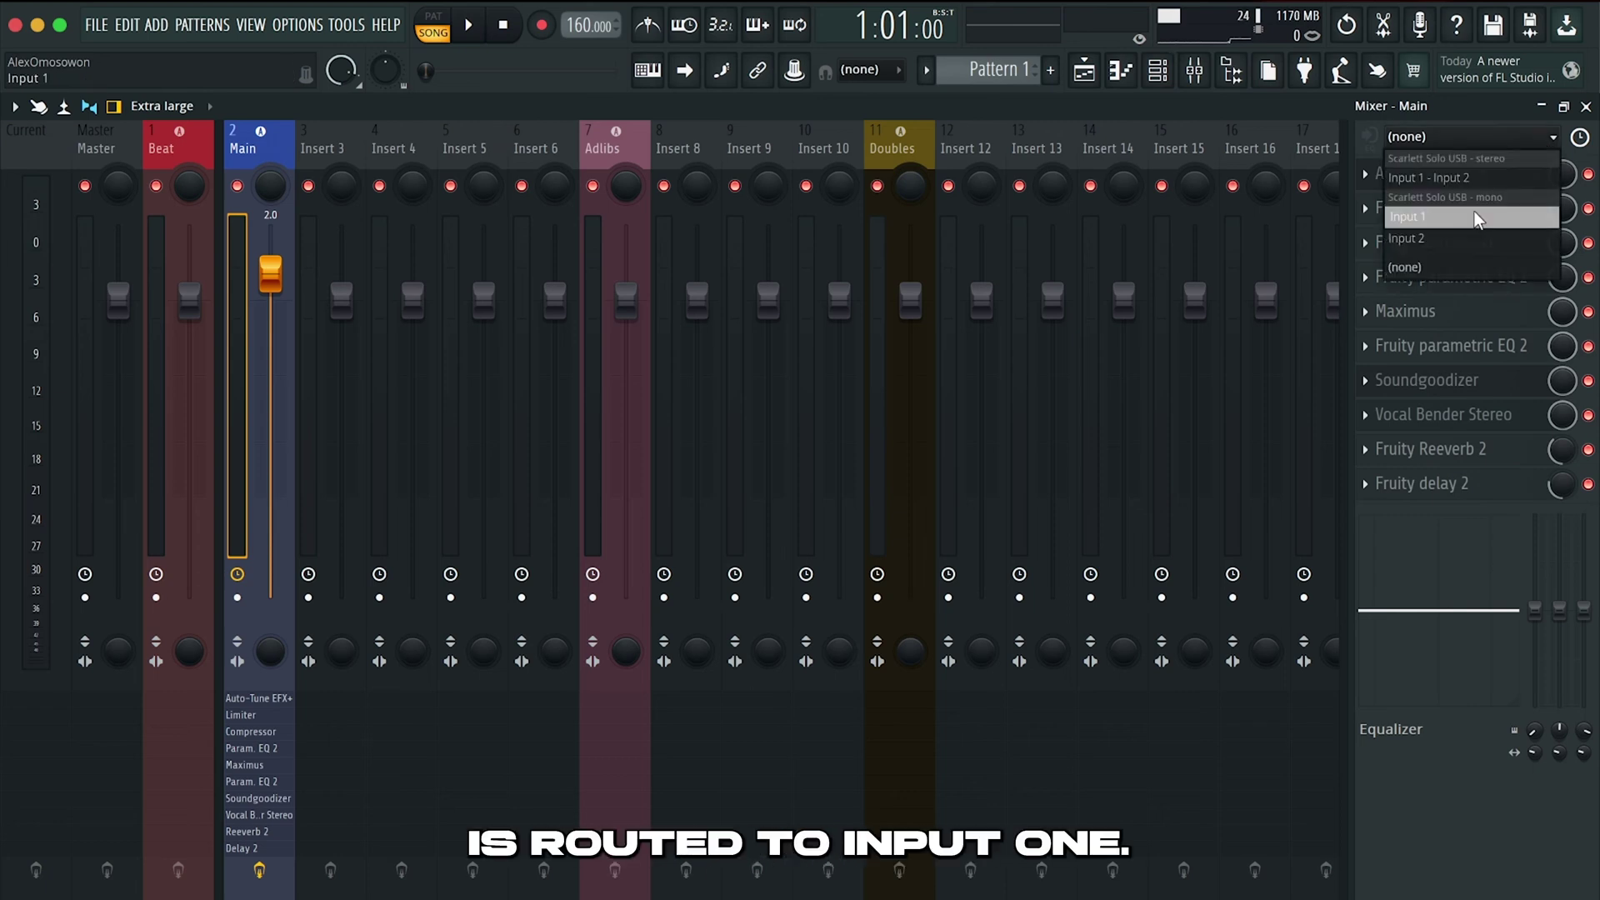
{"action": "left_click", "coordinate": [1473, 215]}
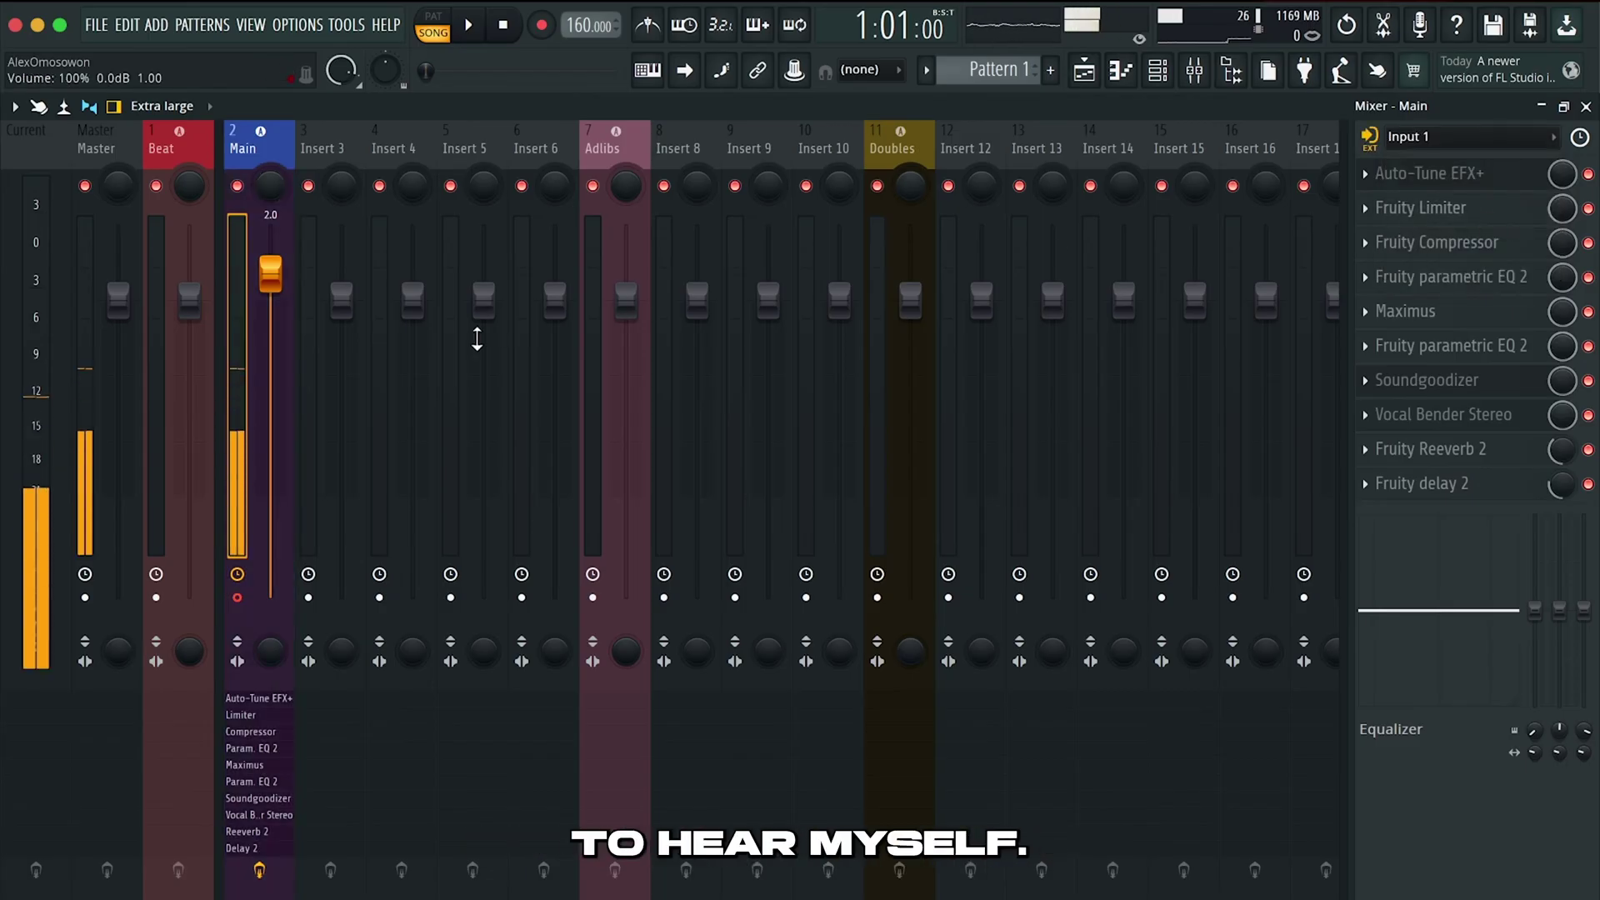
{"action": "left_click", "coordinate": [1194, 75]}
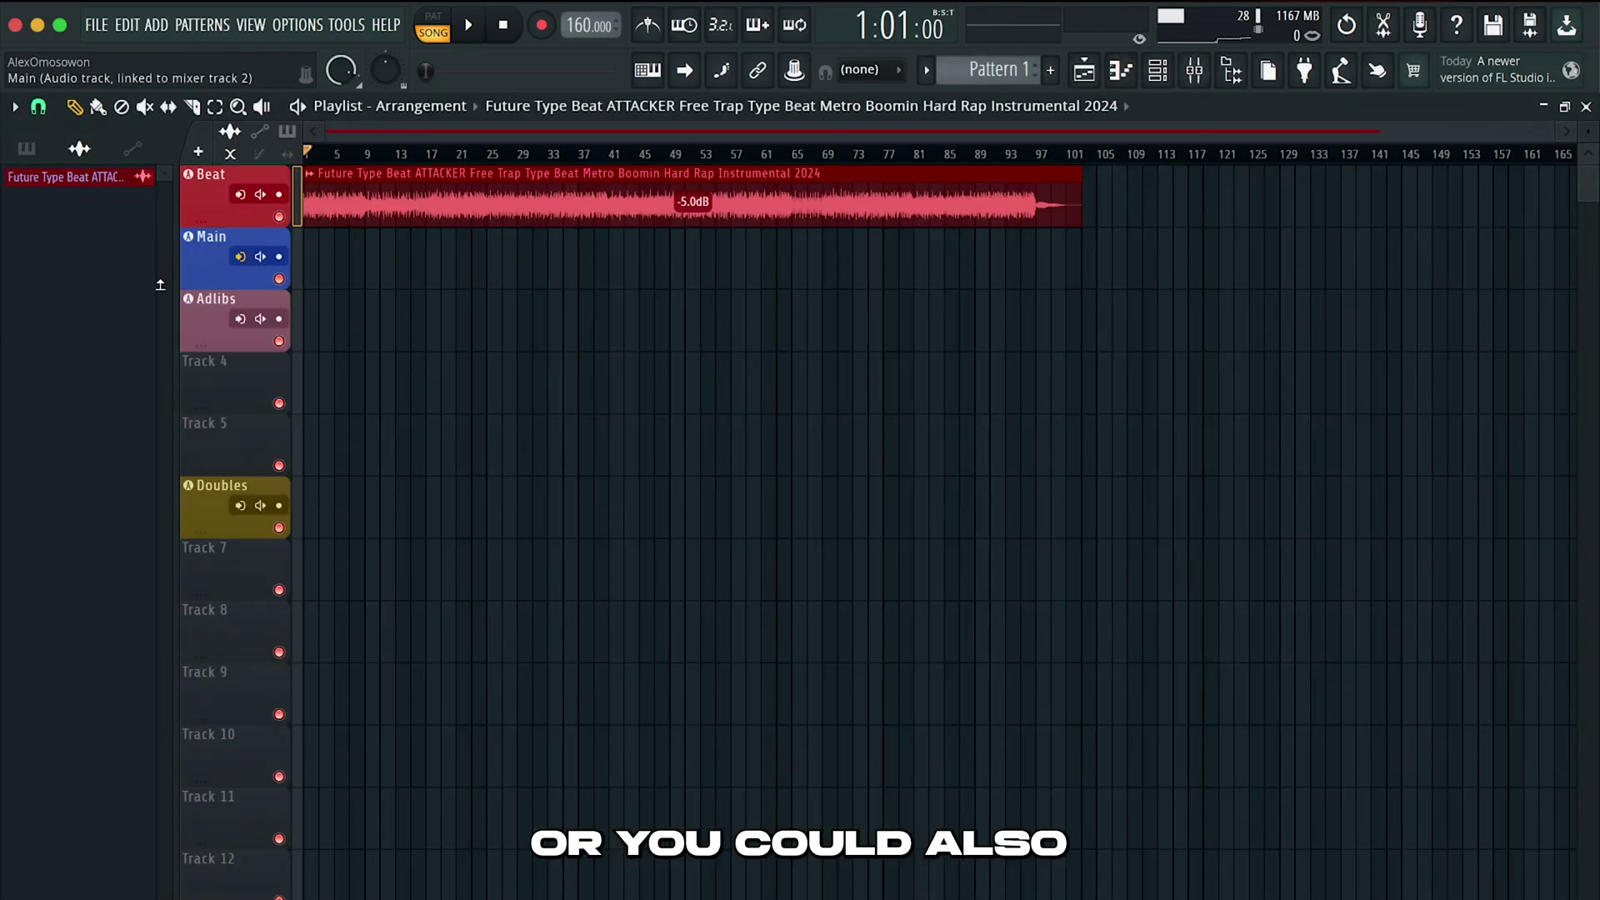
Toggle record-arm on the Main playlist track and reopen the mixer to confirm
{"action": "left_click", "coordinate": [280, 257]}
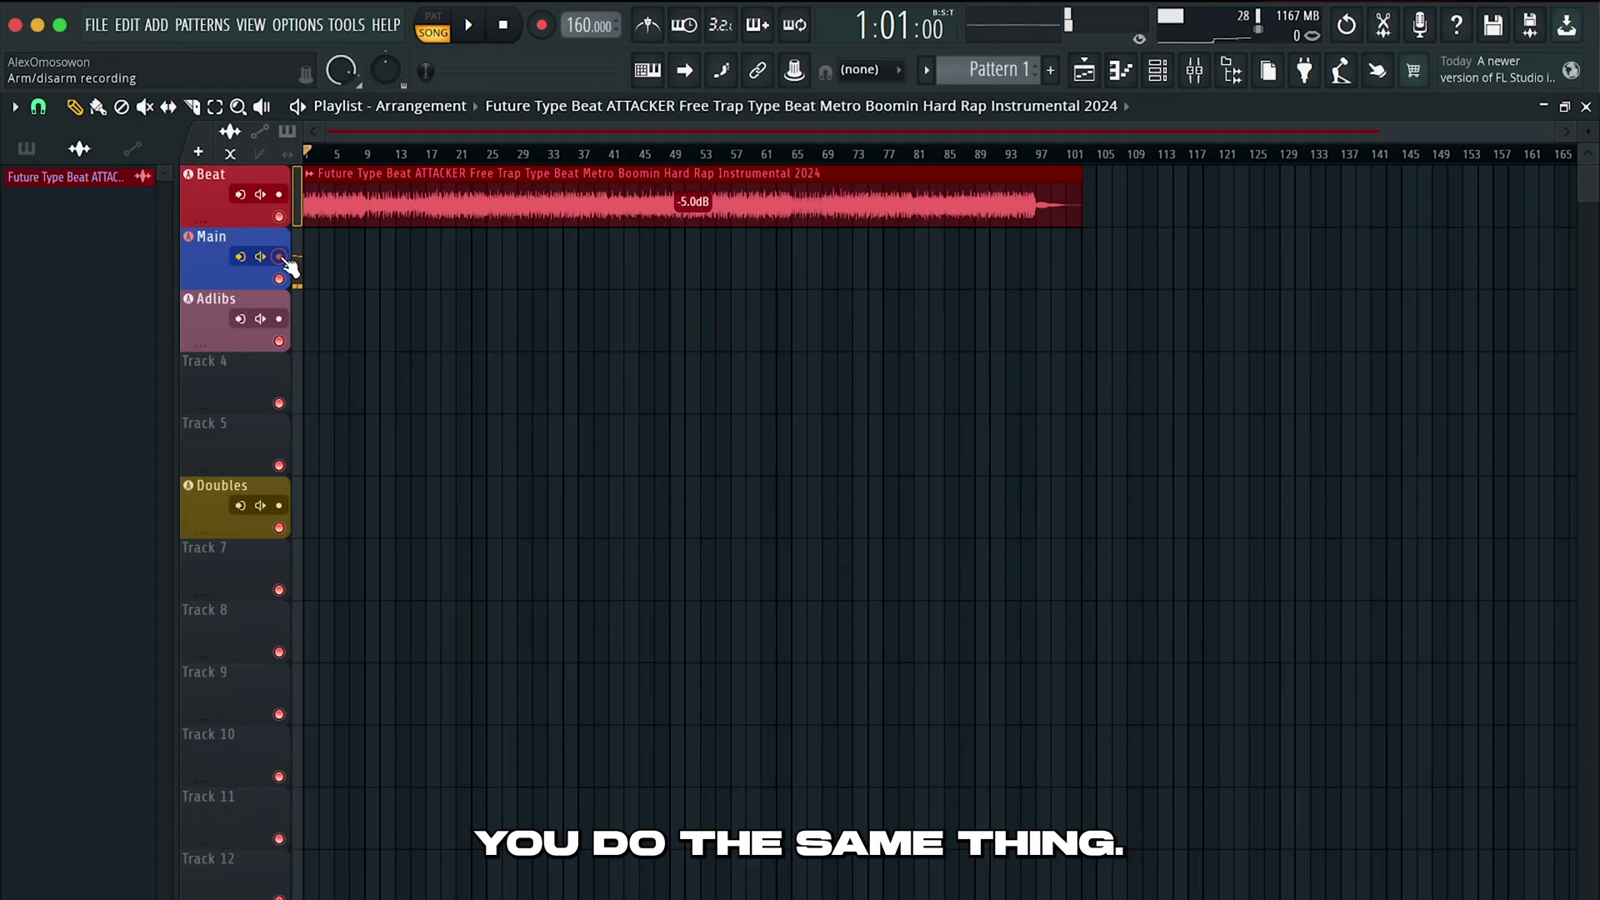
{"action": "left_click", "coordinate": [279, 256]}
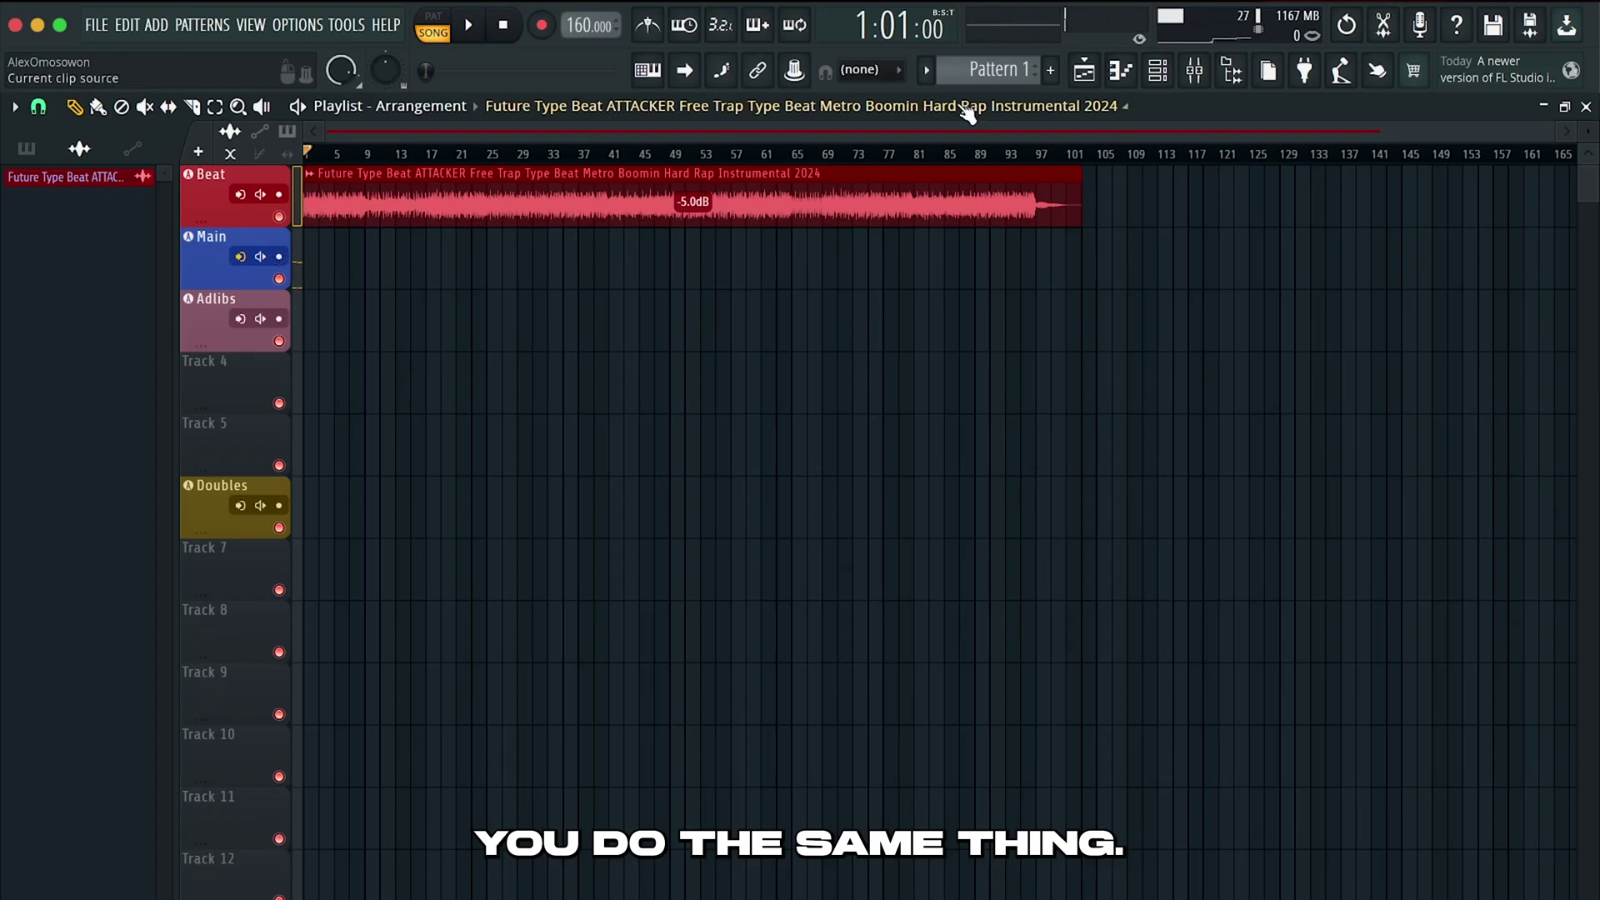
{"action": "left_click", "coordinate": [1197, 77]}
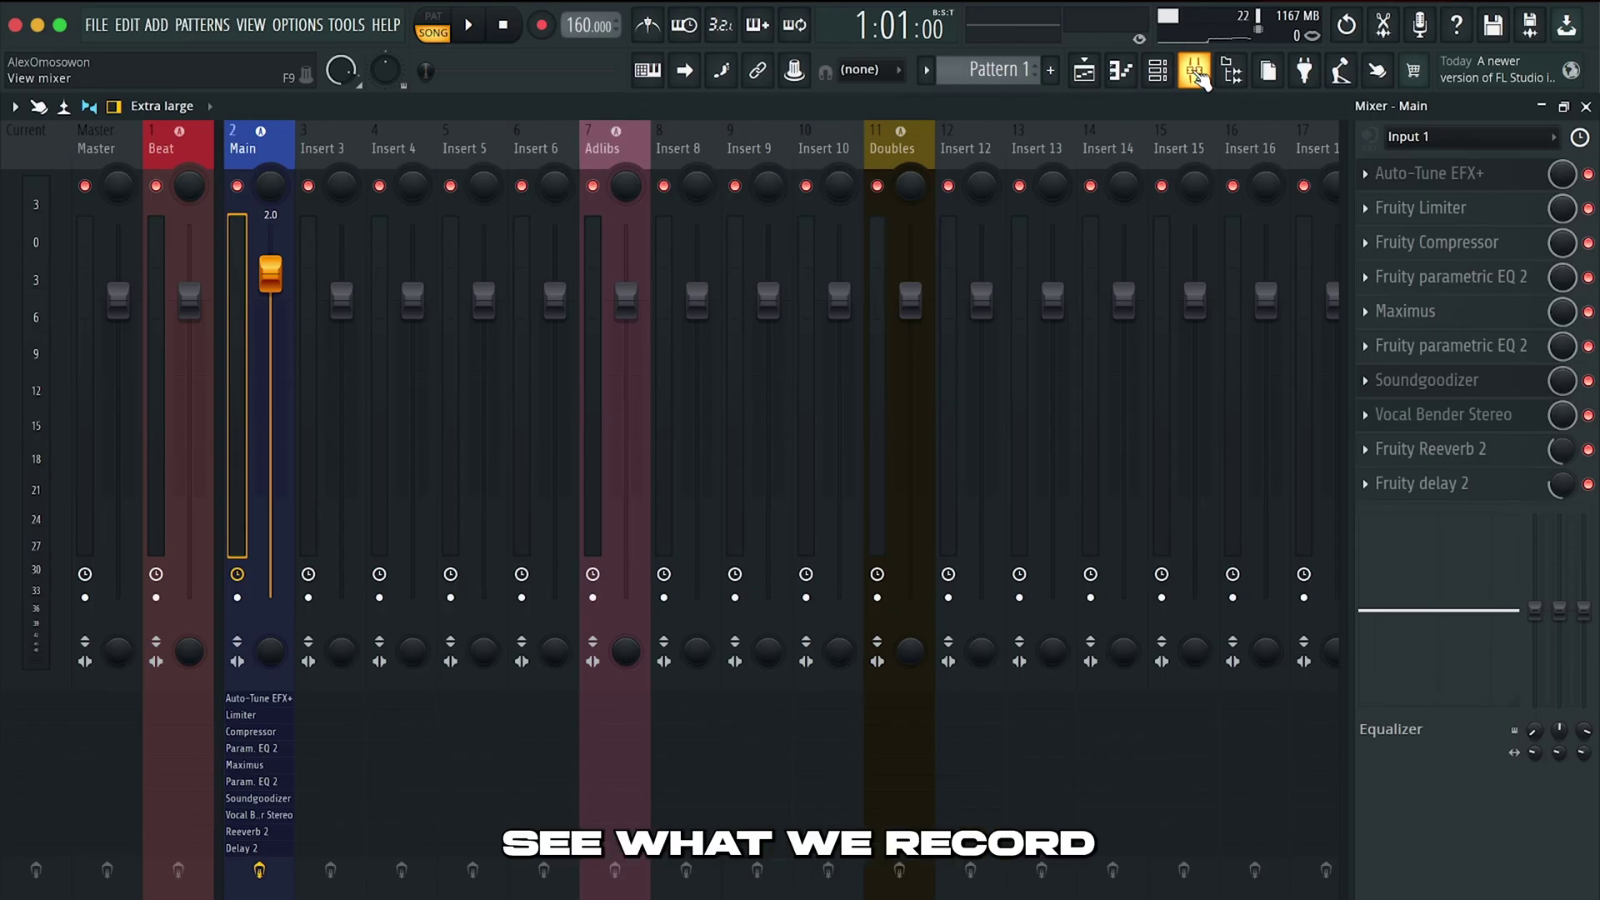
Record a vocal take onto the Main playlist track, running to bar 33
{"action": "left_click", "coordinate": [1197, 77]}
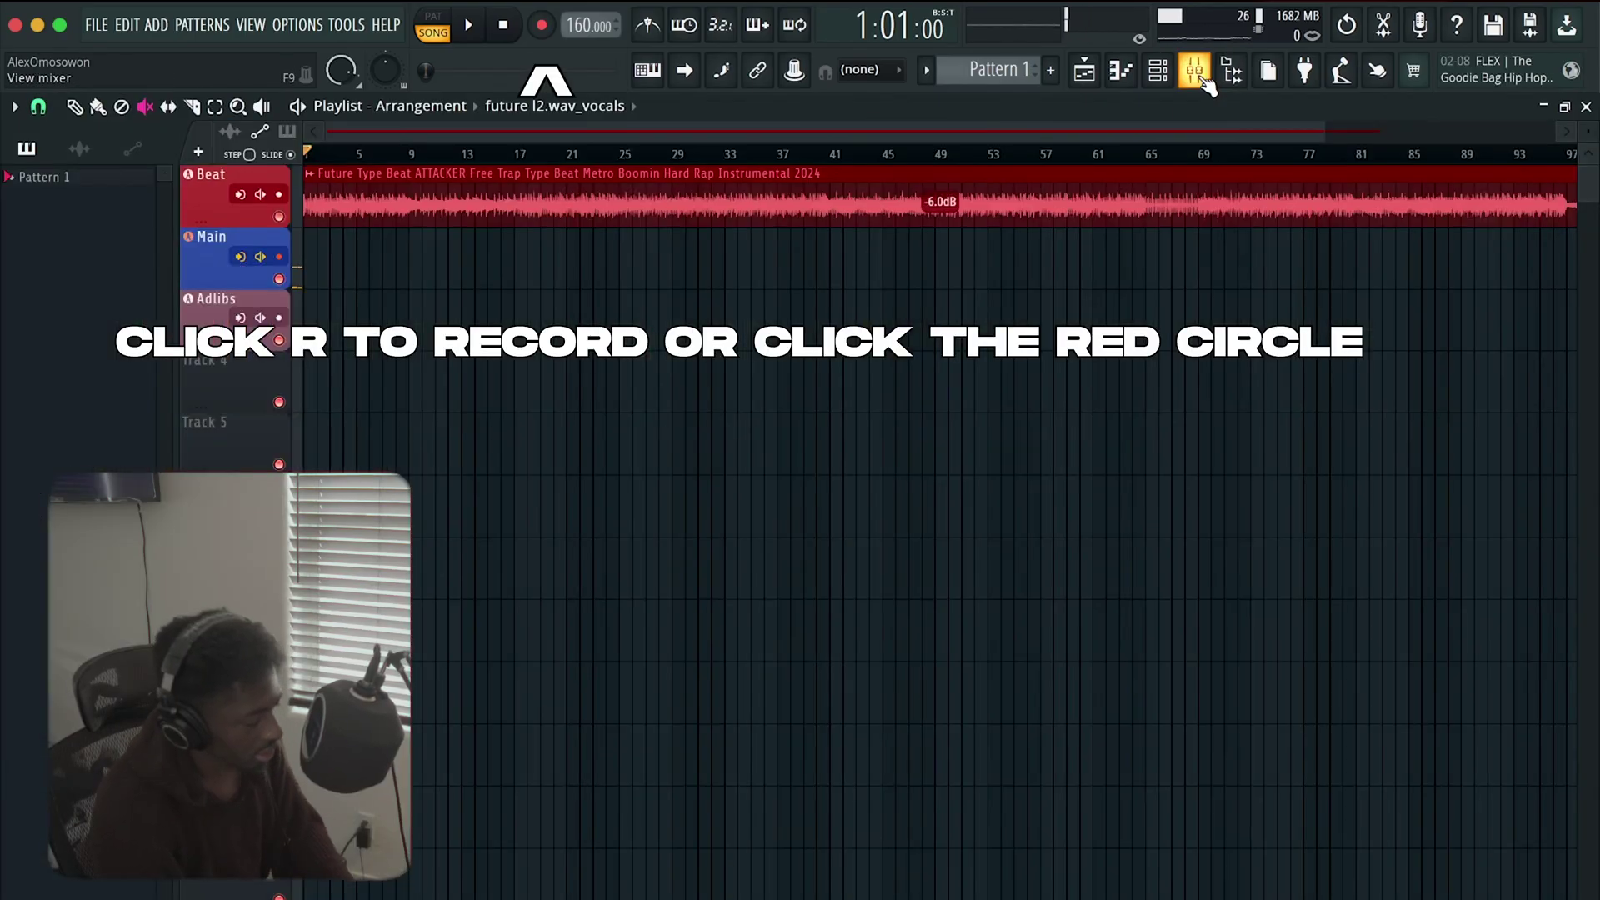
{"action": "key", "text": "r"}
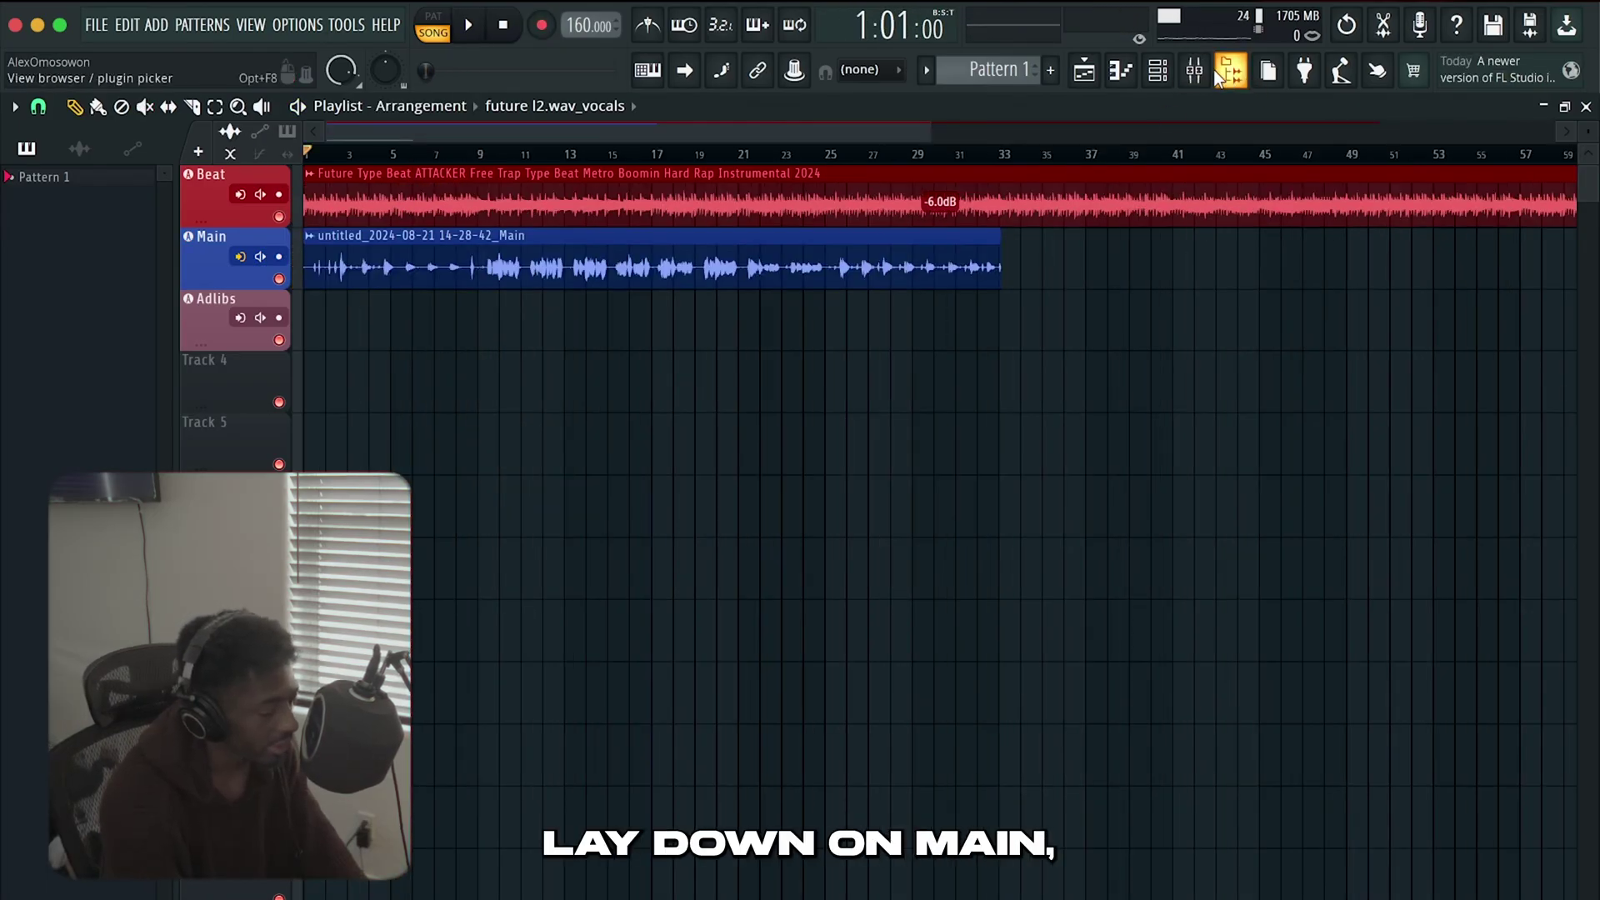
{"action": "left_click", "coordinate": [1204, 74]}
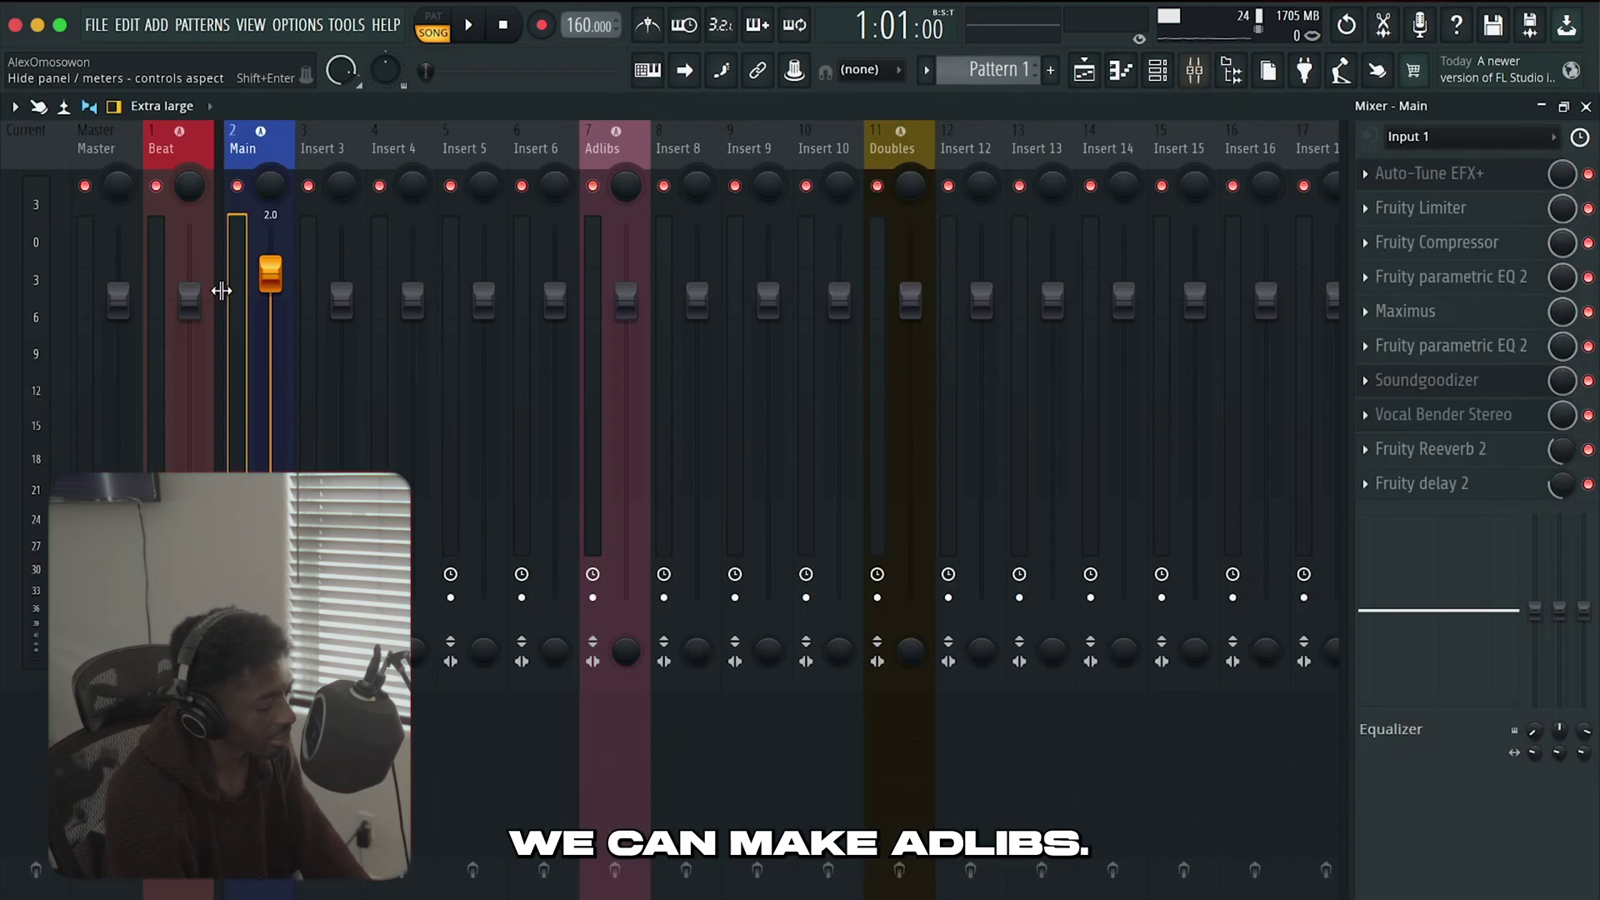
Copy the Main insert's saved mixer track state onto insert 7
{"action": "right_click", "coordinate": [253, 142]}
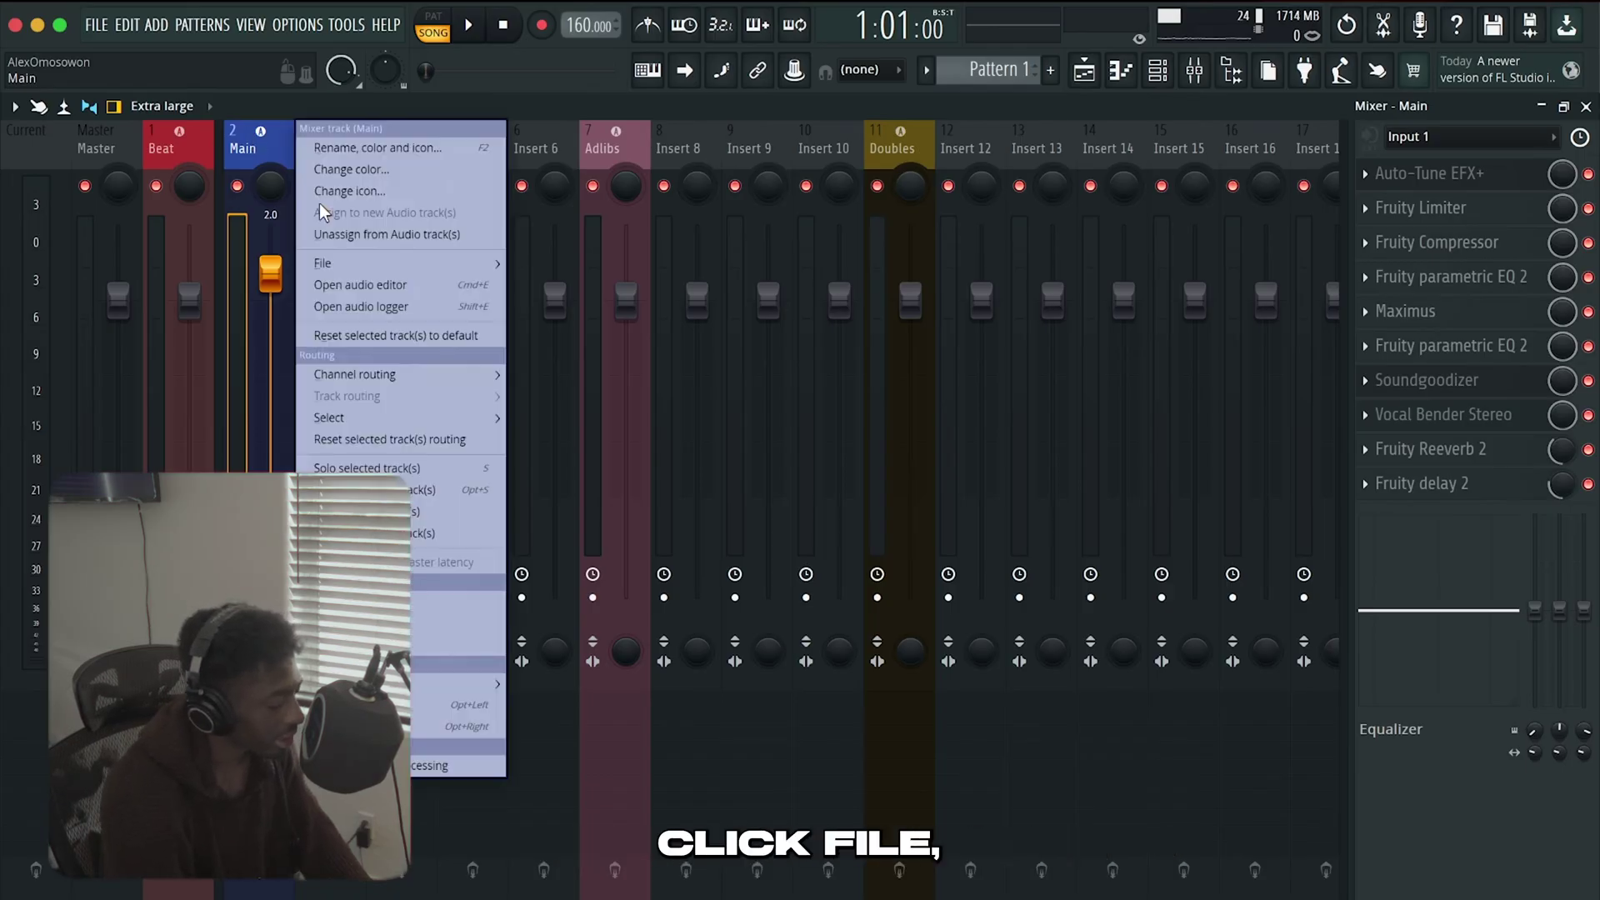
{"action": "left_click", "coordinate": [366, 260]}
{"action": "left_click_drag", "start_coordinate": [525, 288], "coordinate": [603, 154]}
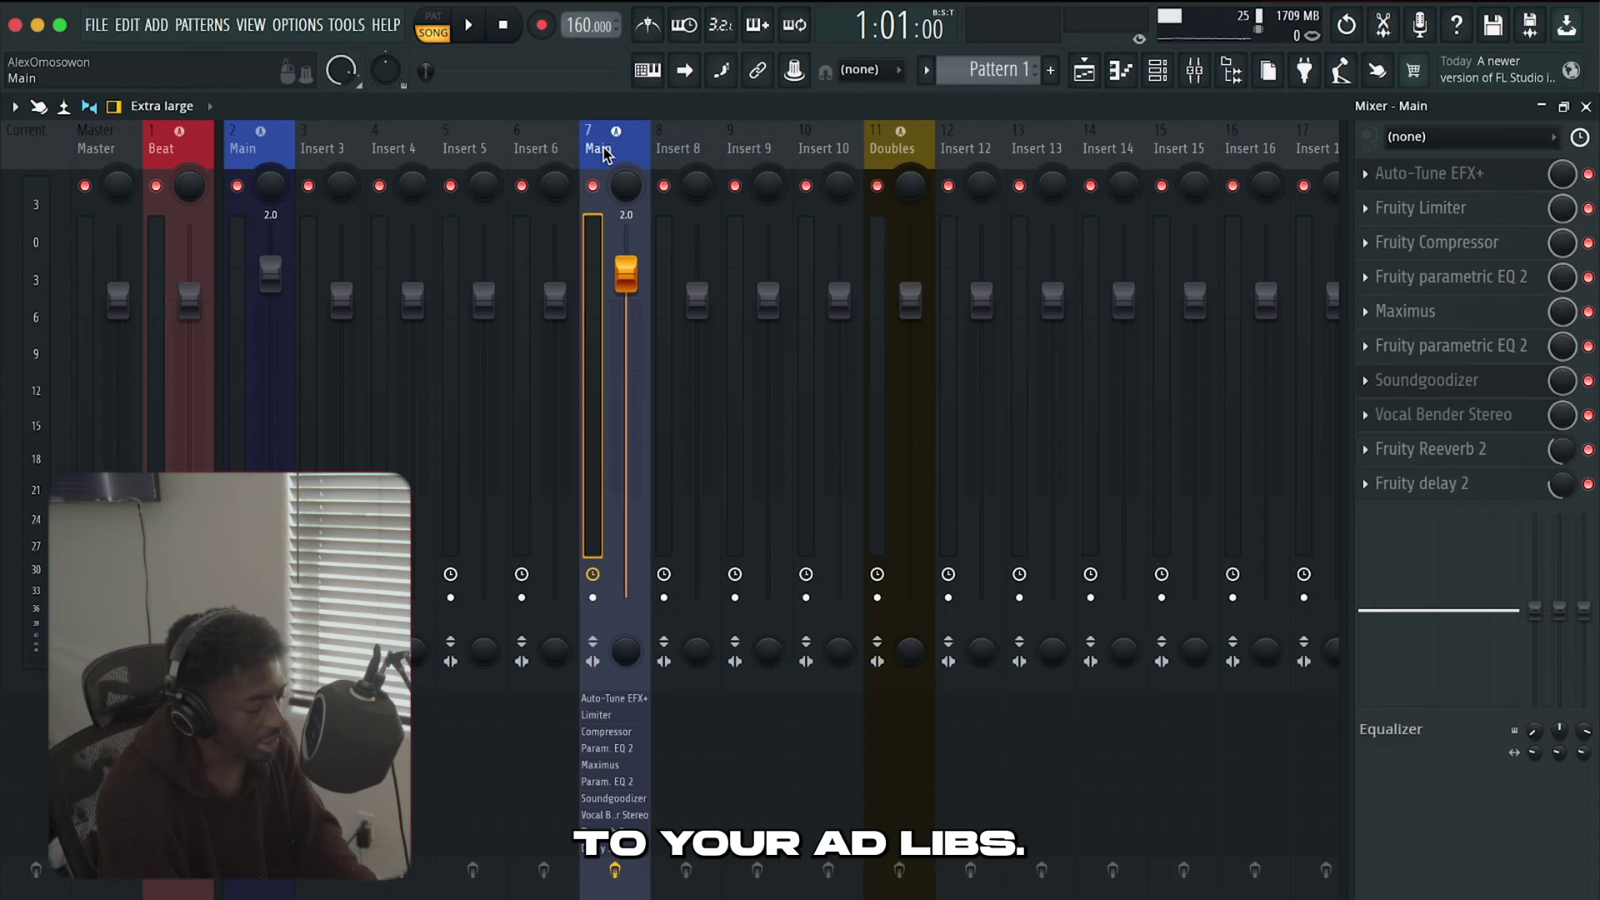
Rename insert 7 to 'adlibs' and colour it dark cyan
{"action": "right_click", "coordinate": [633, 146]}
{"action": "left_click", "coordinate": [696, 141]}
{"action": "type", "text": "A"}
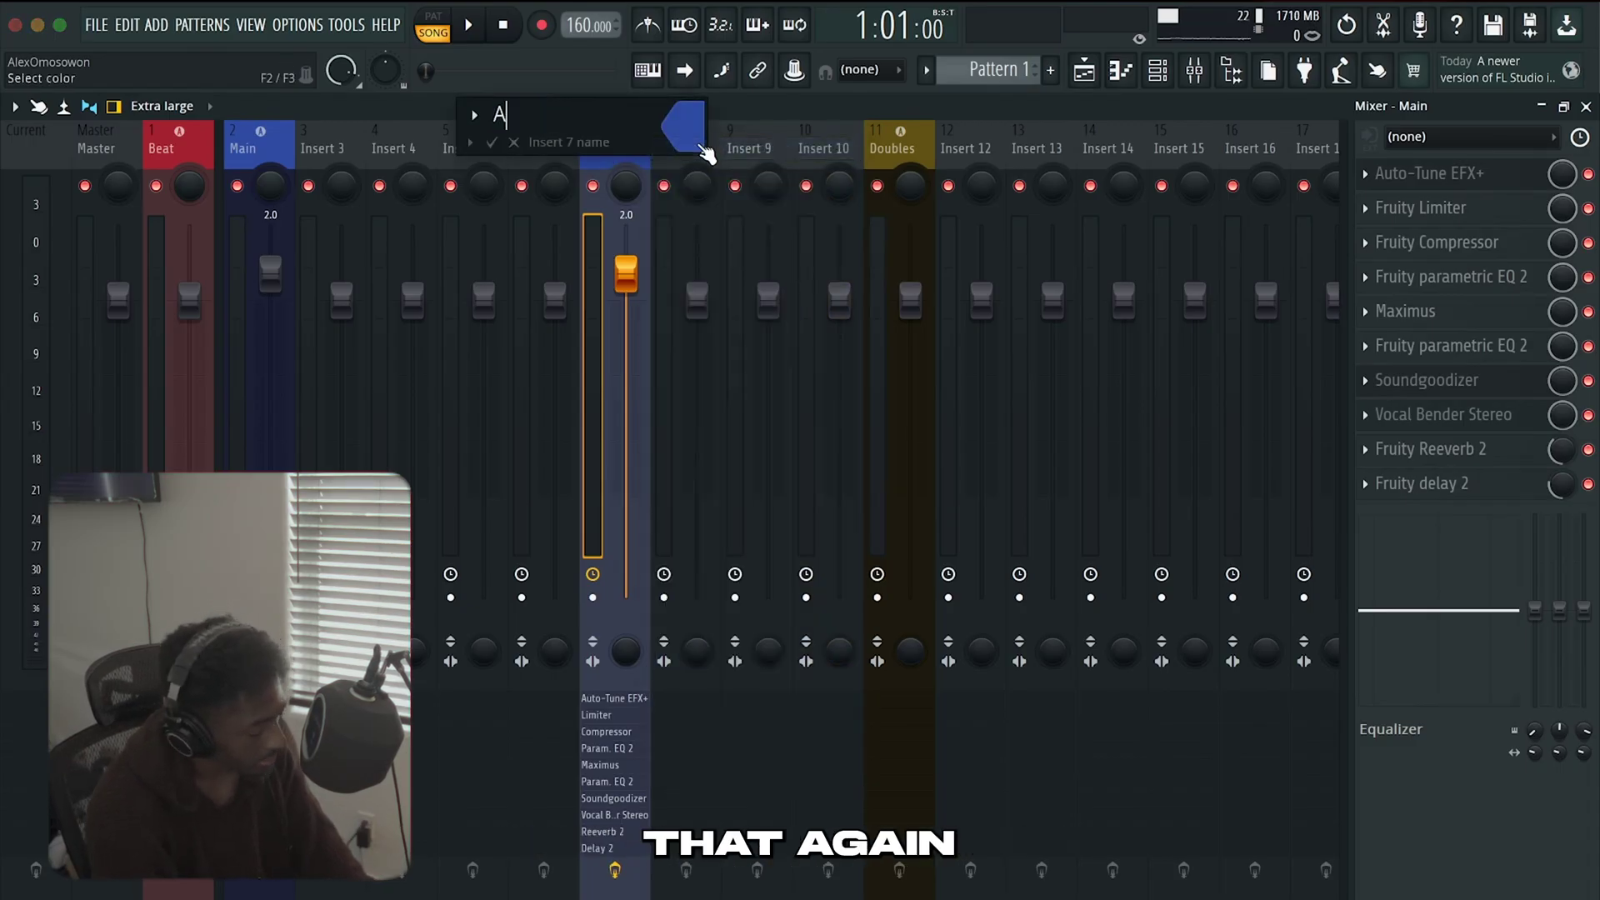
{"action": "key", "text": "Return"}
{"action": "right_click", "coordinate": [663, 137]}
{"action": "left_click", "coordinate": [683, 176]}
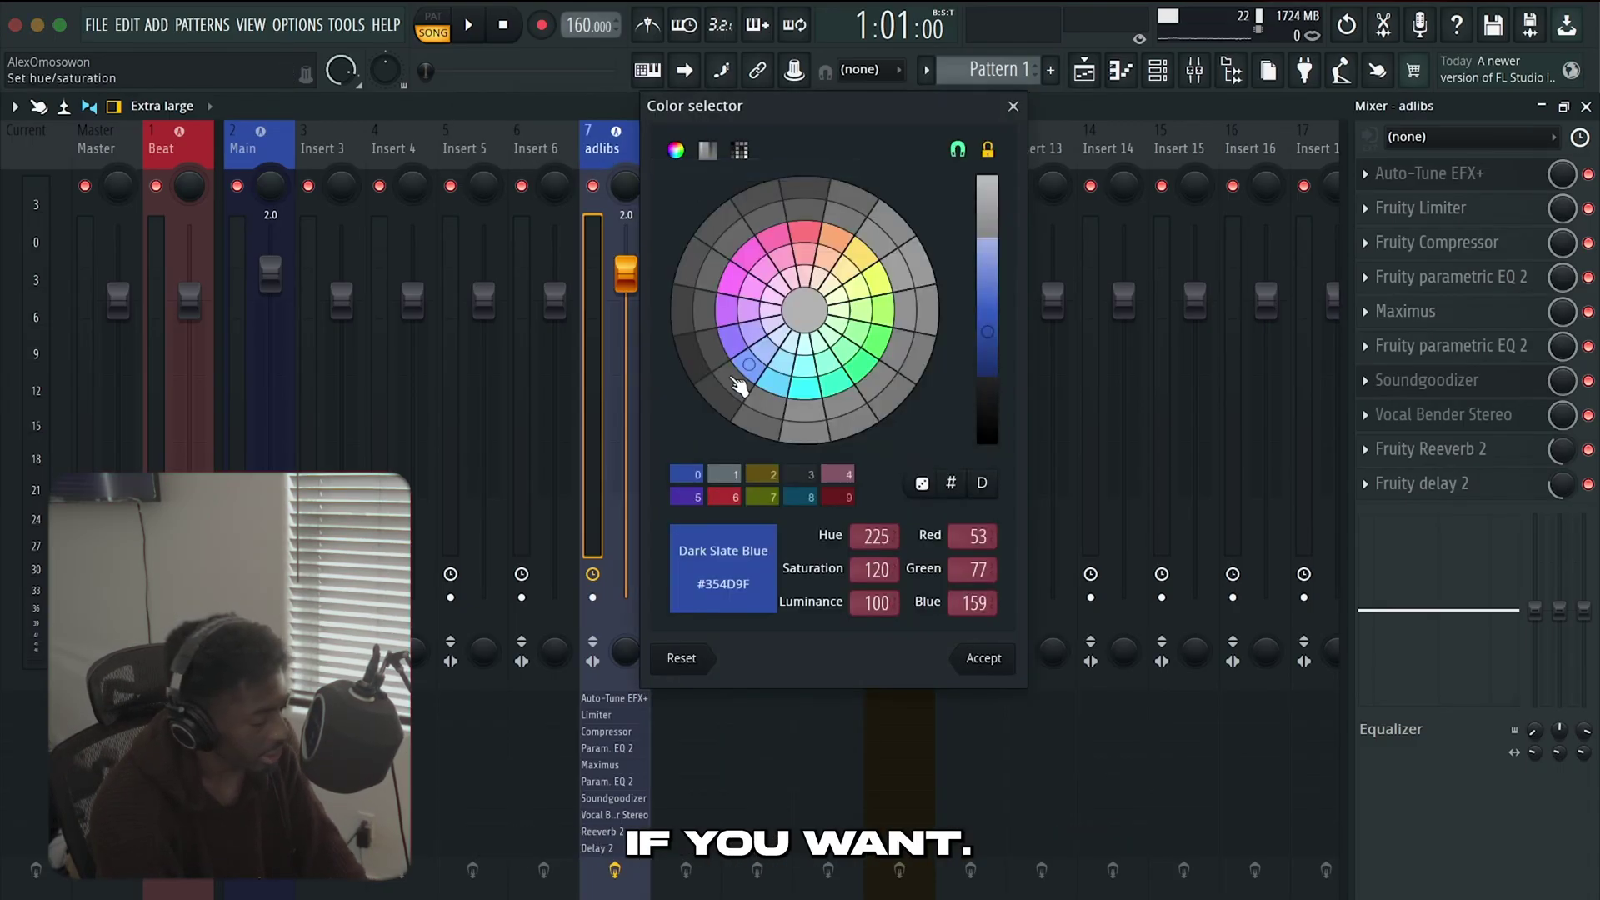
{"action": "left_click", "coordinate": [805, 389]}
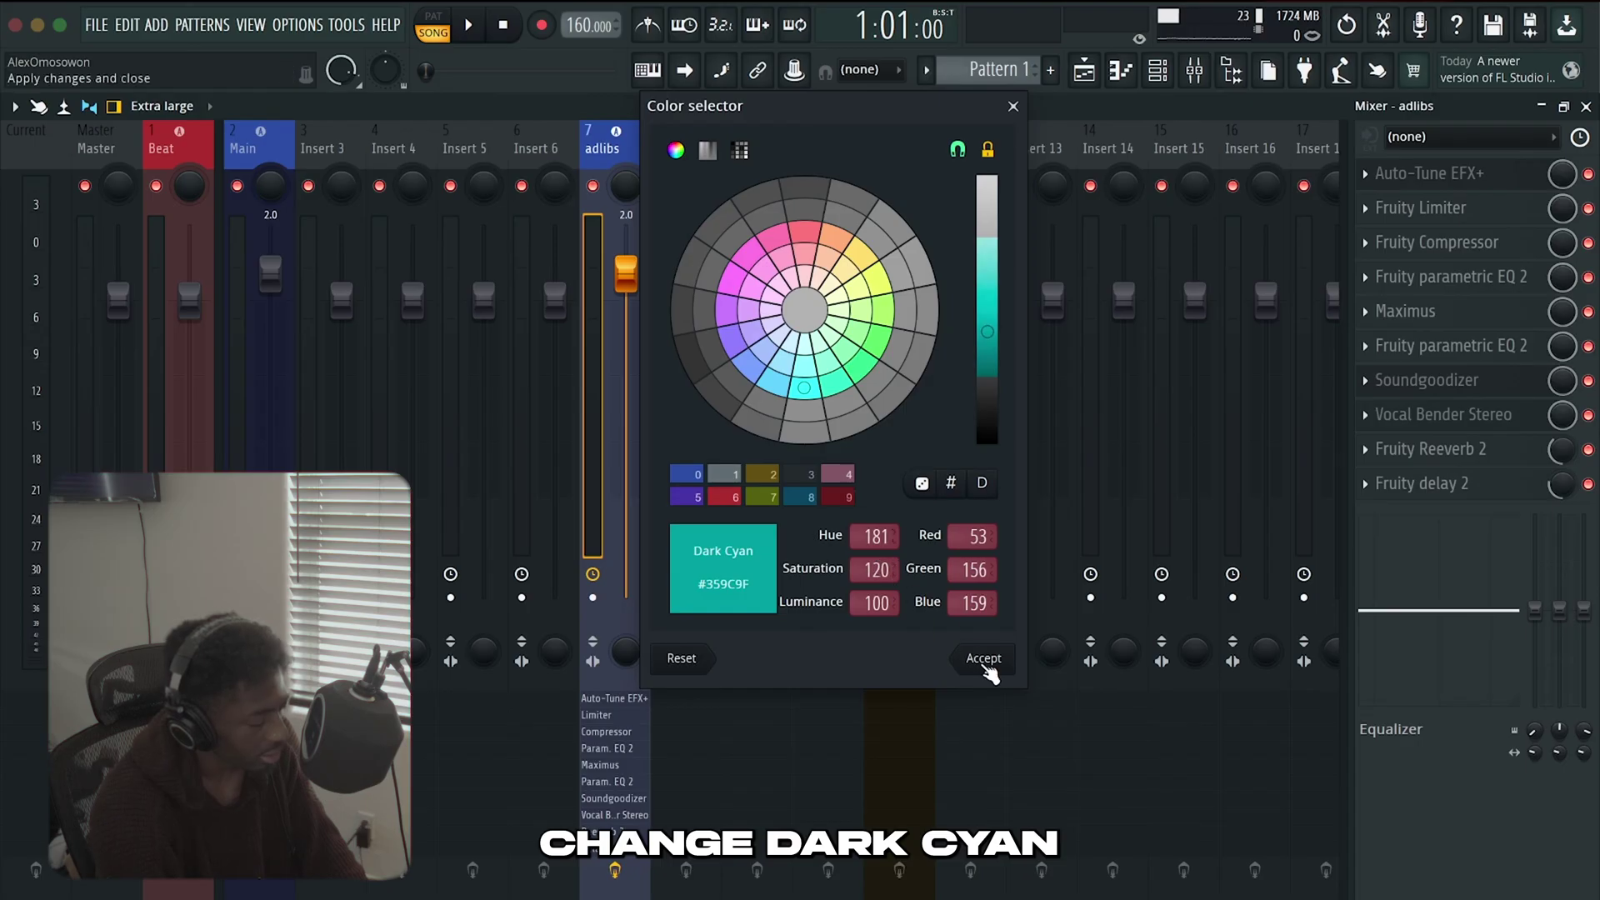
{"action": "left_click", "coordinate": [984, 660]}
Route Input 1 into the adlibs insert
{"action": "left_click", "coordinate": [1458, 137]}
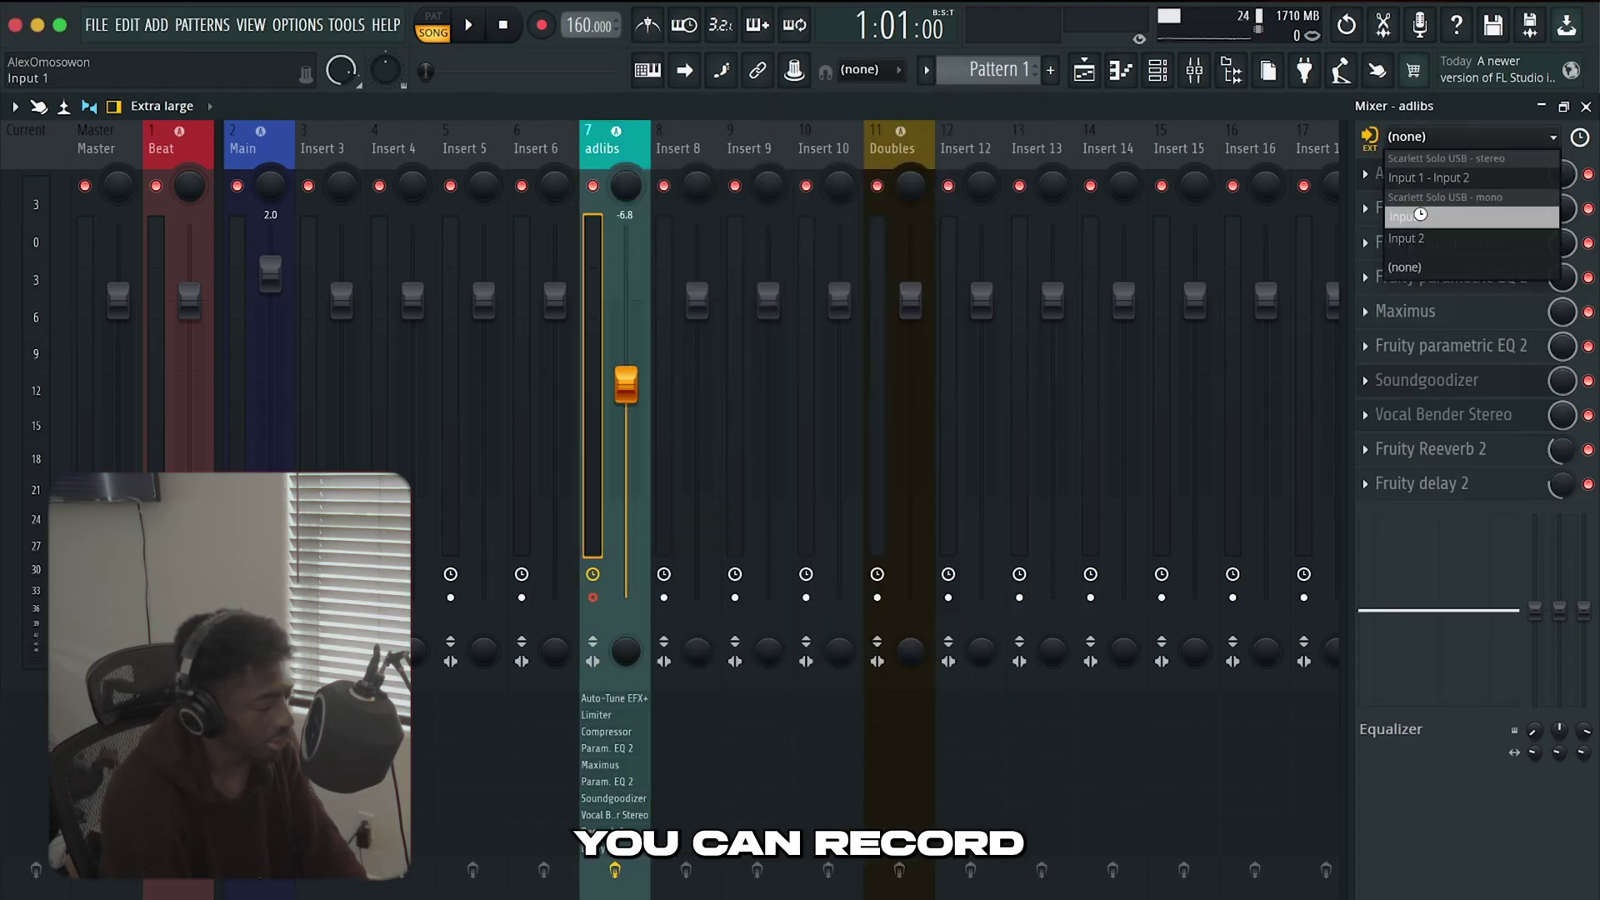
{"action": "left_click", "coordinate": [1421, 215]}
{"action": "left_click", "coordinate": [1195, 66]}
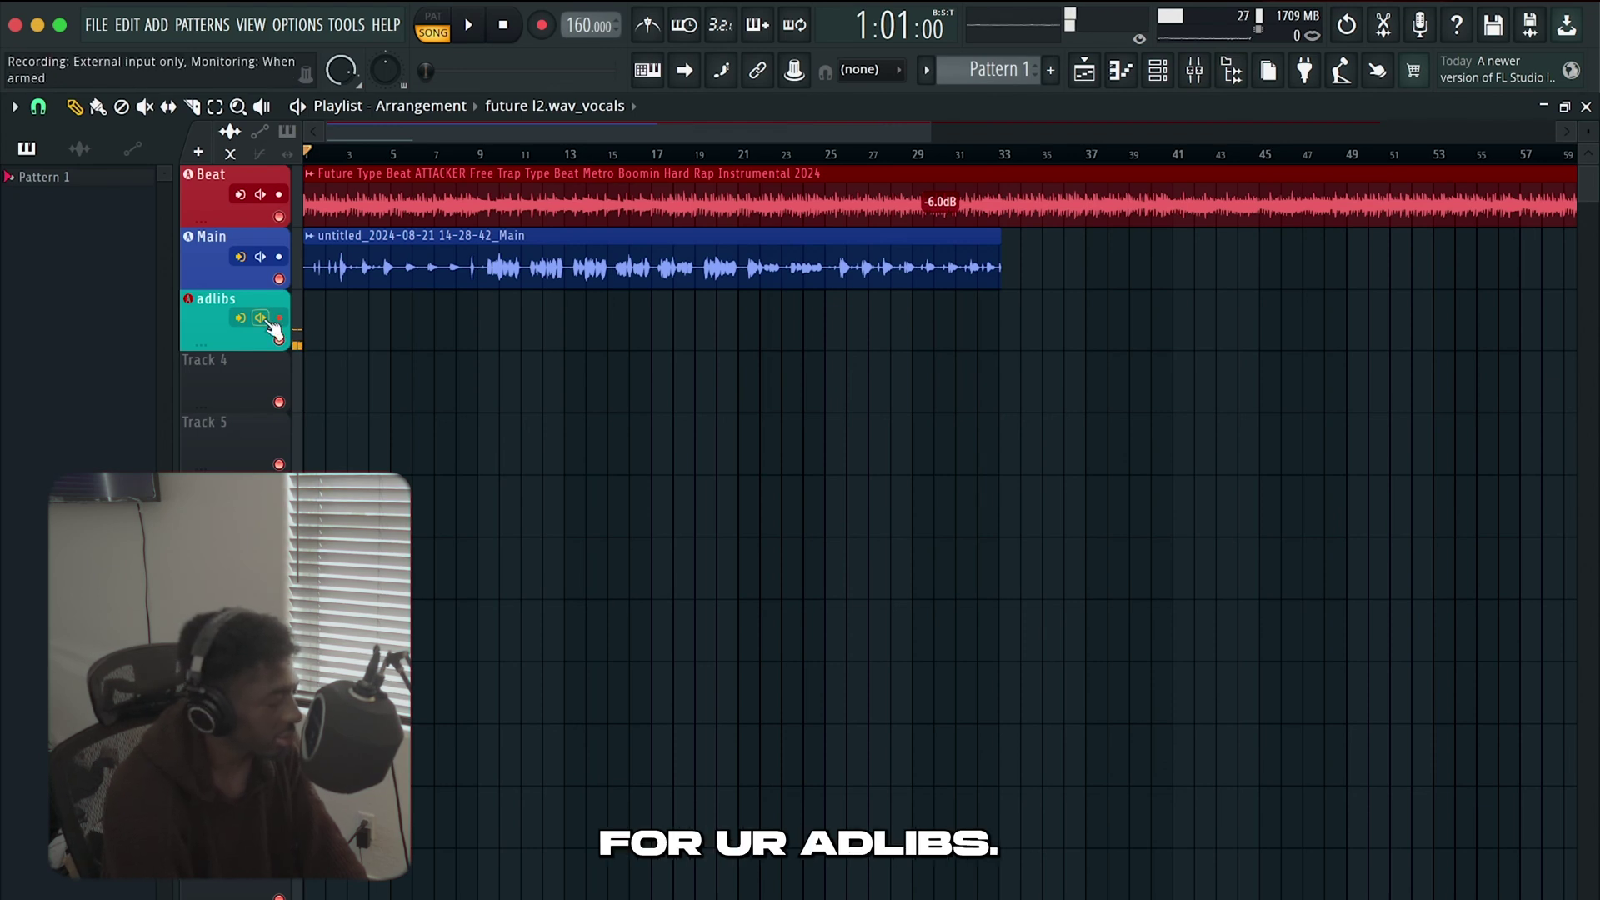
Turn on record-arm for the dark cyan Adlibs playlist track
{"action": "left_click", "coordinate": [279, 317]}
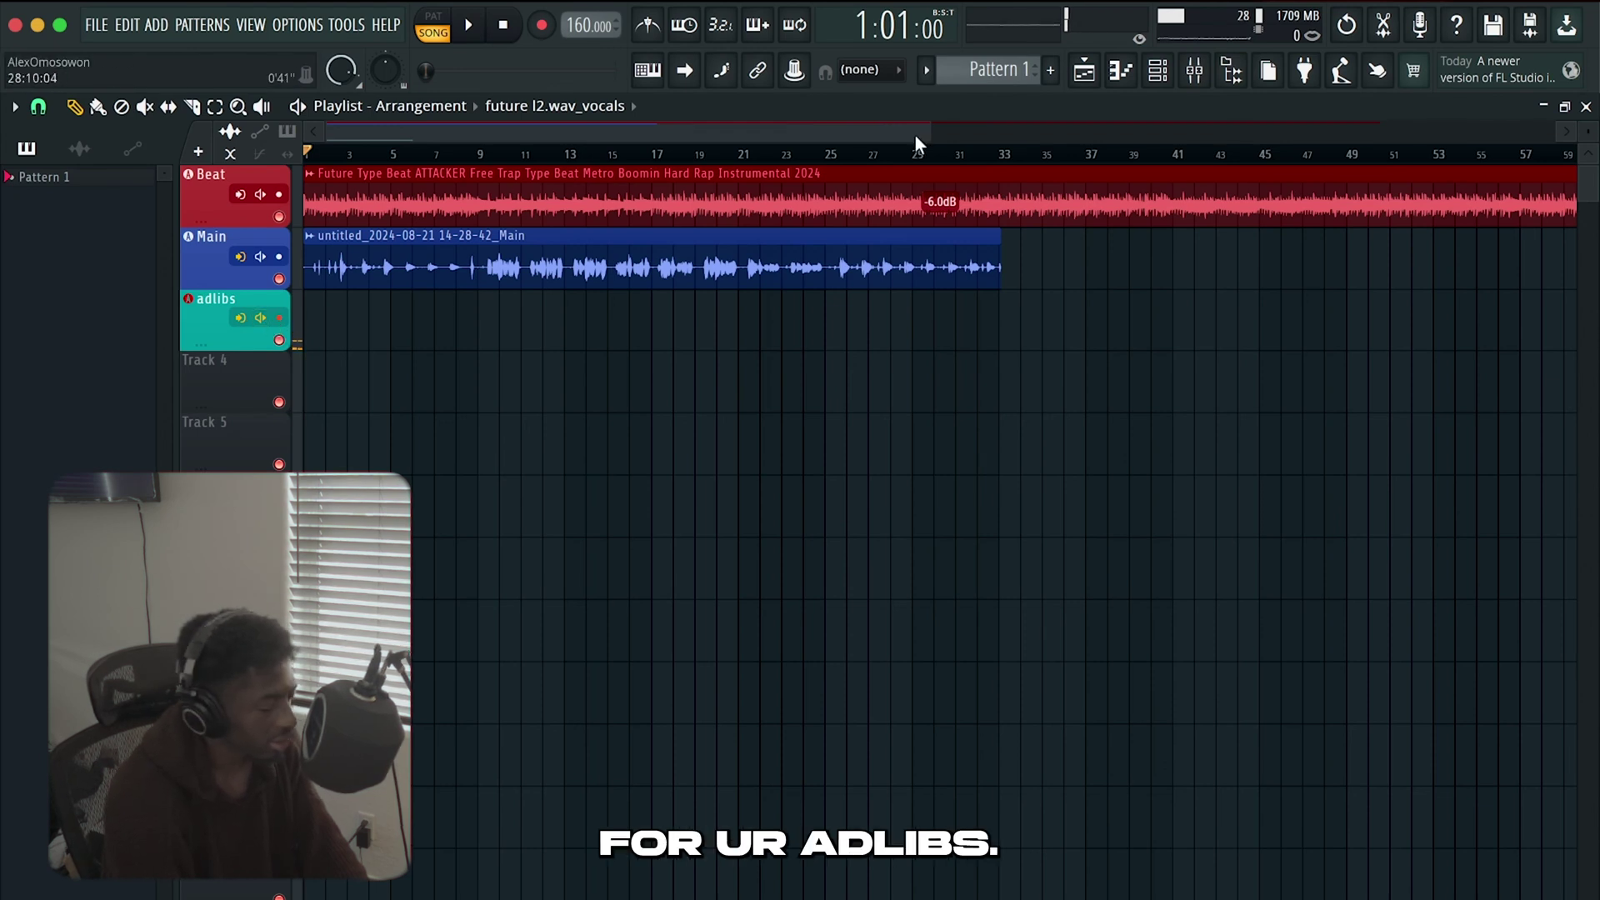
{"action": "left_click", "coordinate": [279, 318]}
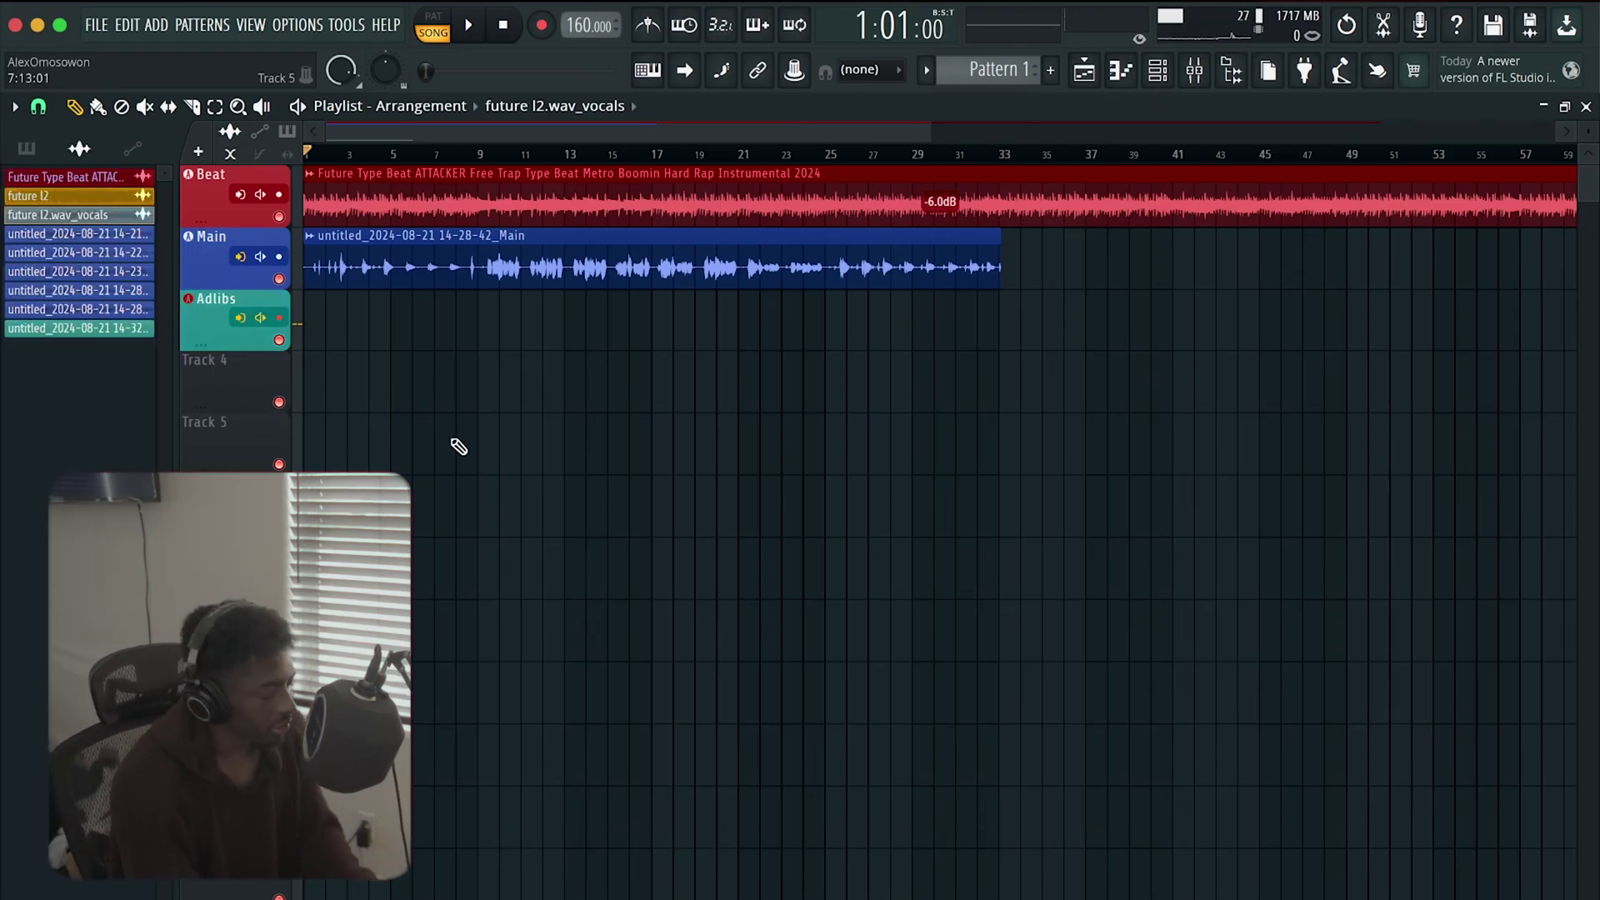
Record the adlib take onto the Adlibs track, running to about bar 33
{"action": "key", "text": "space"}
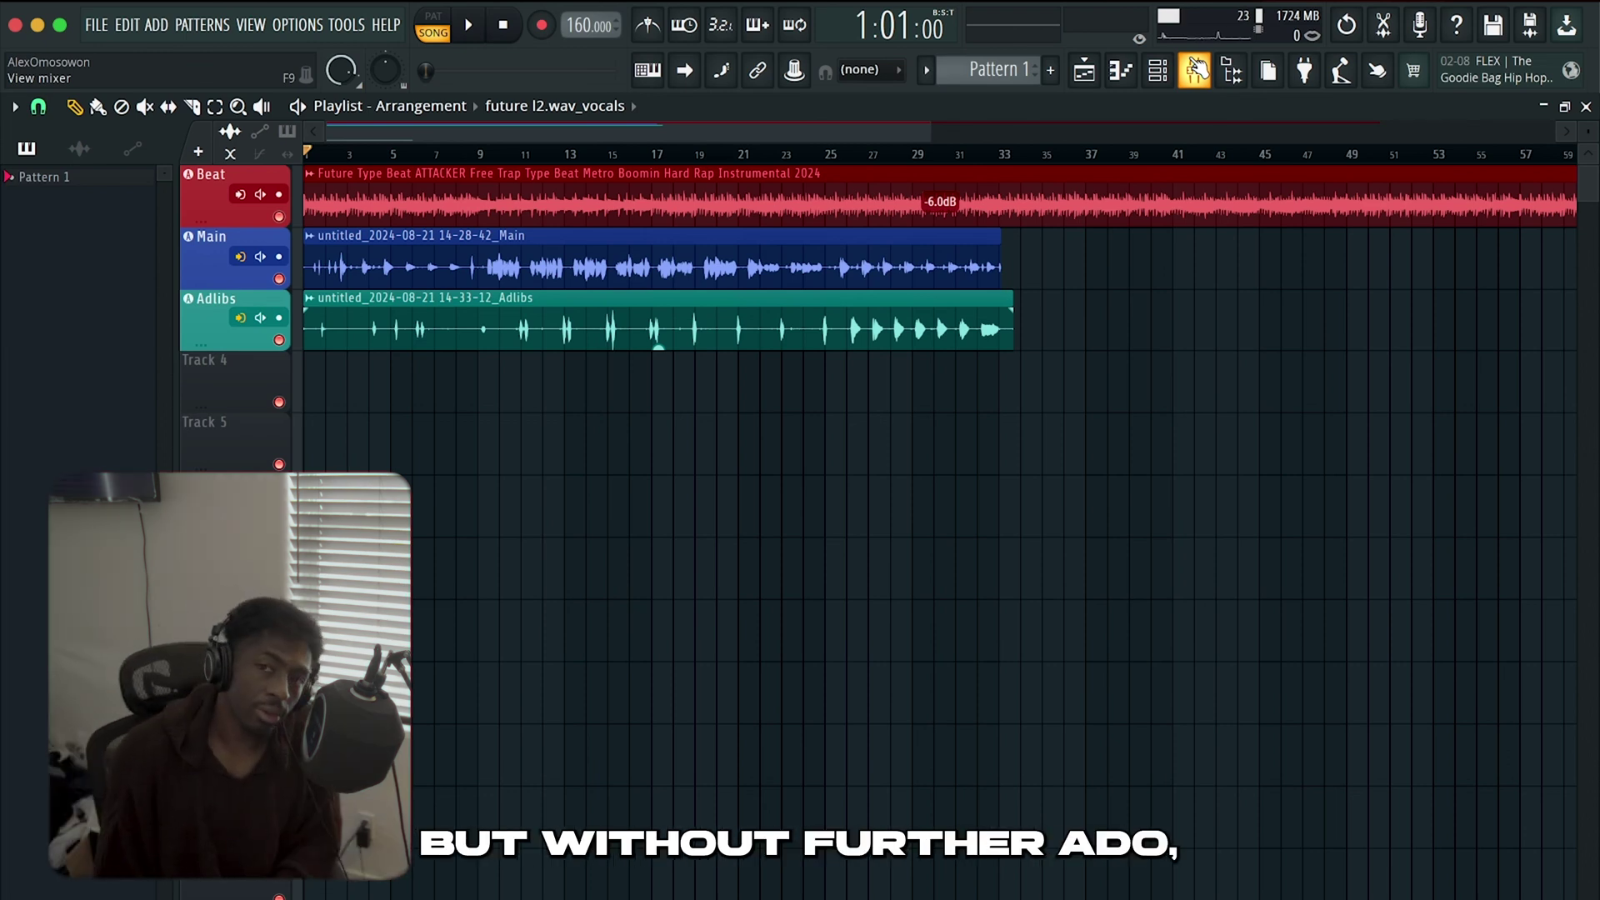
{"action": "key", "text": "space"}
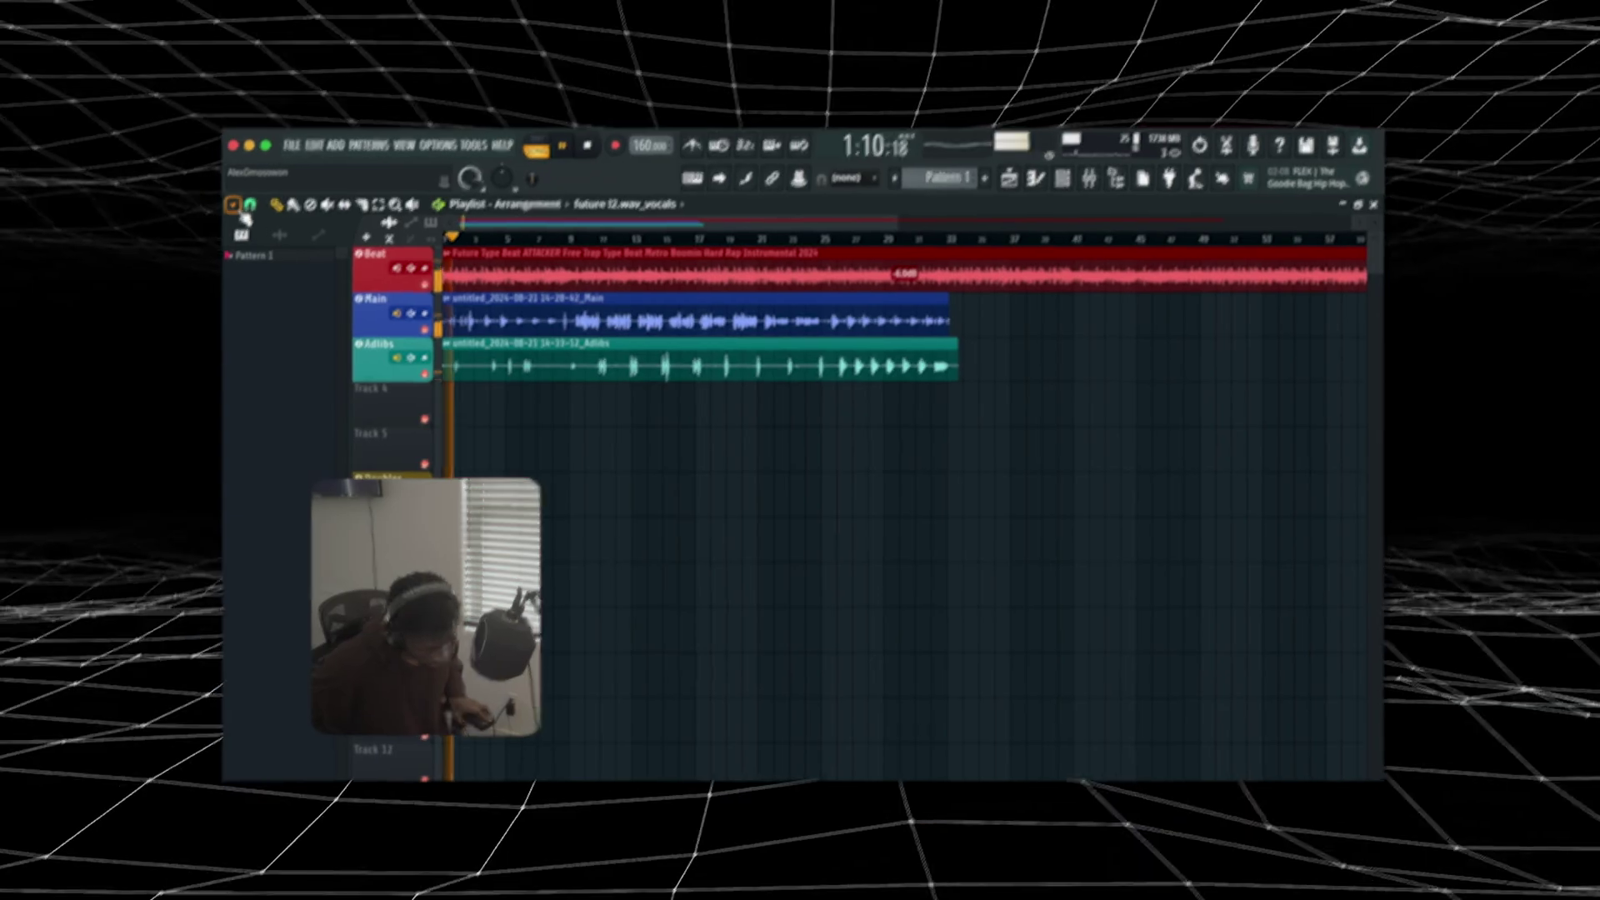